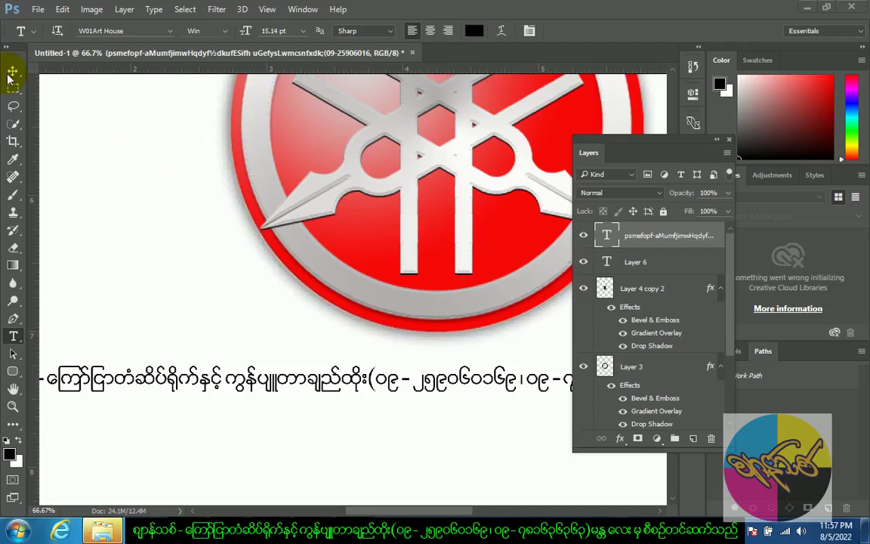
Step: Inspect the logo and caption, then hide the caption text, Layer 6 and Layer 4 copy 2
left_click(12, 71)
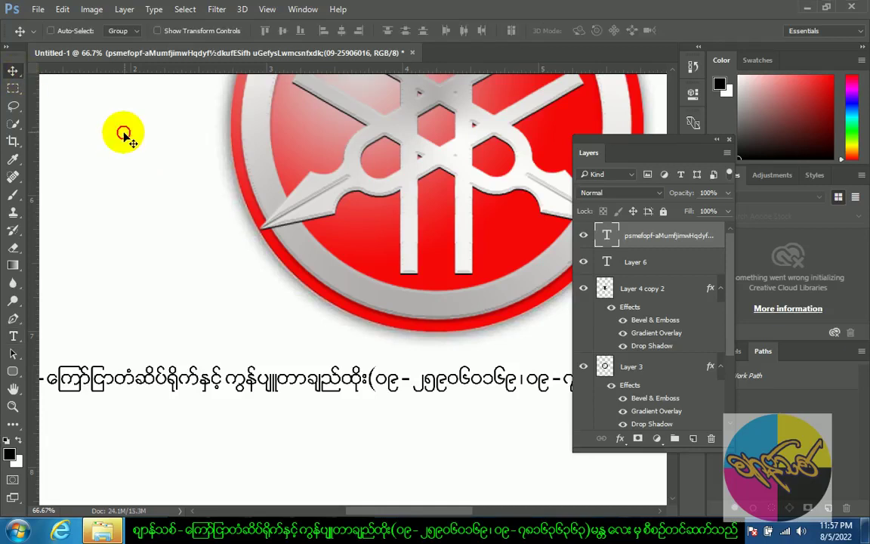
key("ctrl+minus")
key("ctrl+minus")
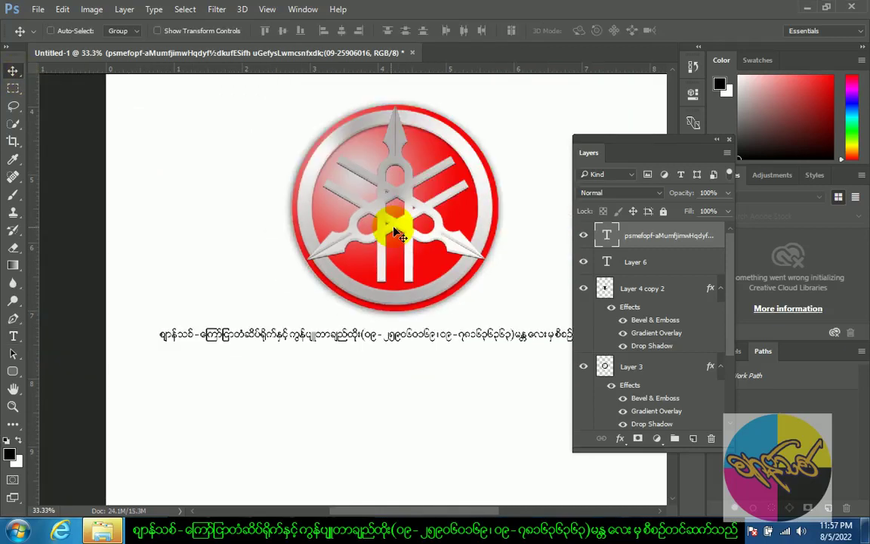
mouse_move(666, 148)
left_mouse_down()
mouse_move(682, 187)
mouse_move(697, 186)
left_mouse_up()
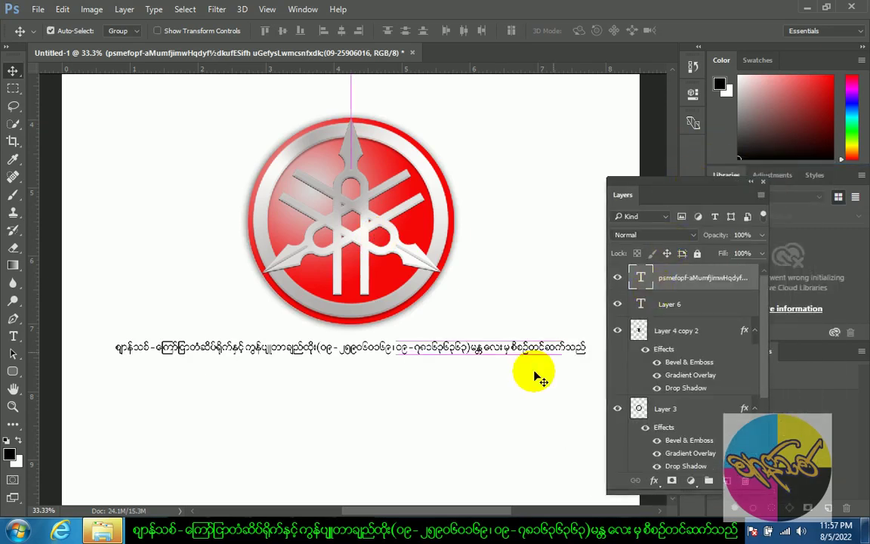
key("ctrl+plus")
mouse_move(346, 370)
left_mouse_down()
mouse_move(455, 334)
mouse_move(428, 417)
mouse_move(429, 392)
left_mouse_up()
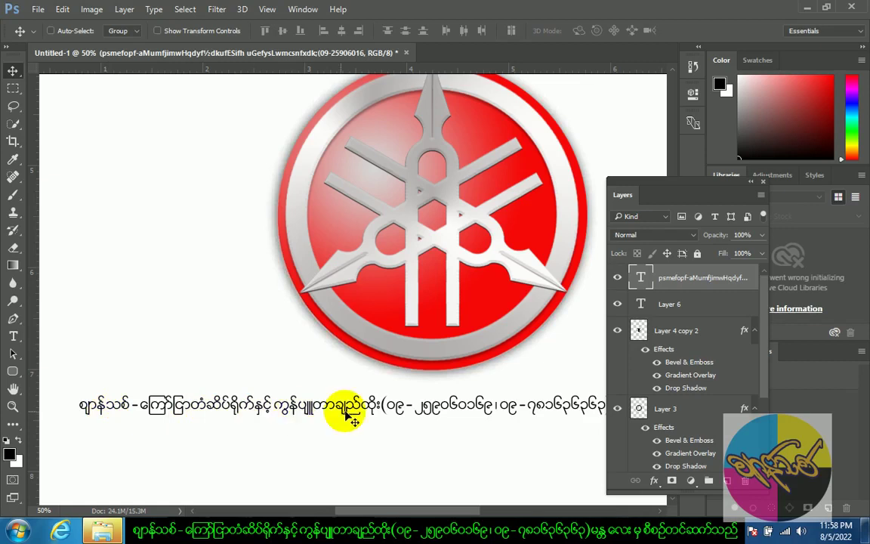
left_click_drag(472, 424, 254, 410)
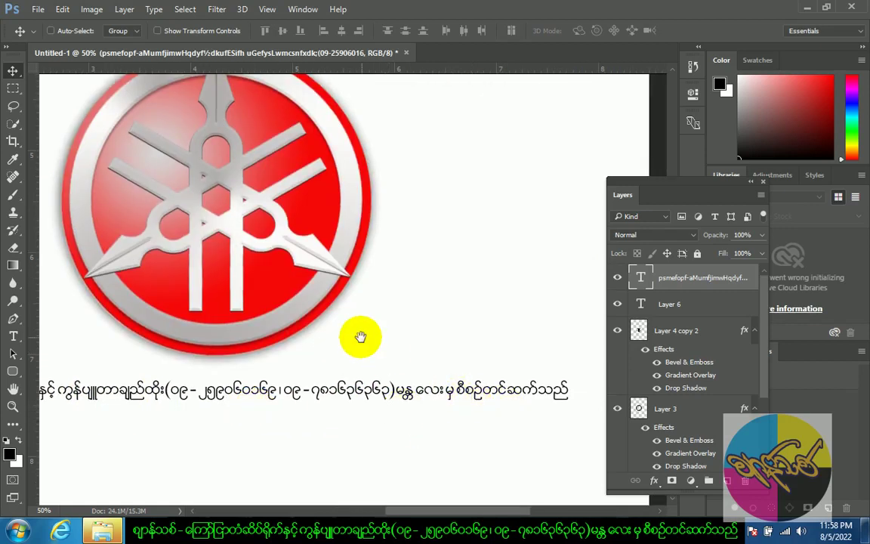
mouse_move(257, 273)
left_mouse_down()
mouse_move(422, 365)
mouse_move(414, 333)
left_mouse_up()
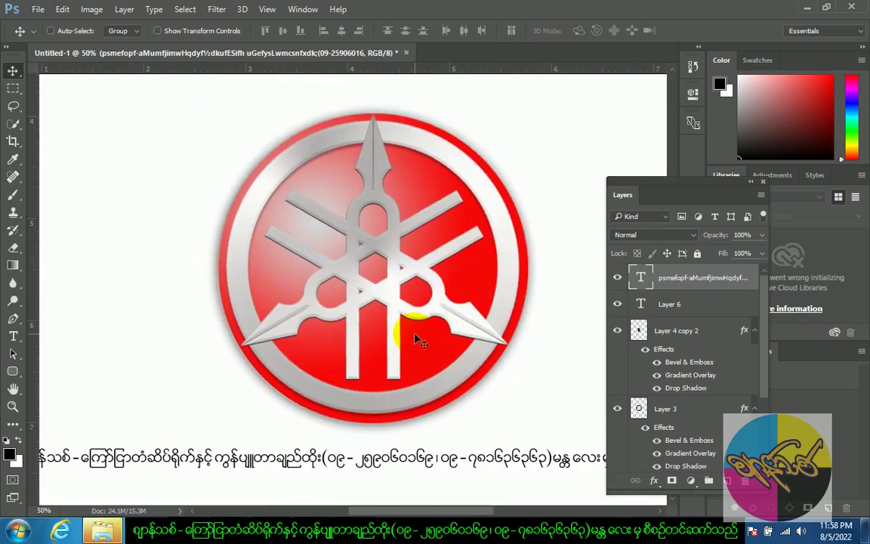
left_click(428, 272, "ctrl")
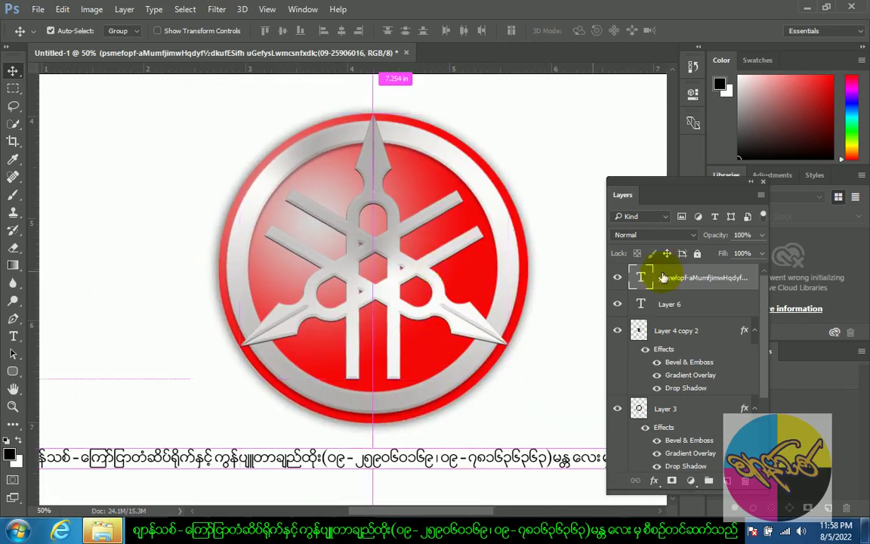
left_click_drag(617, 278, 617, 330)
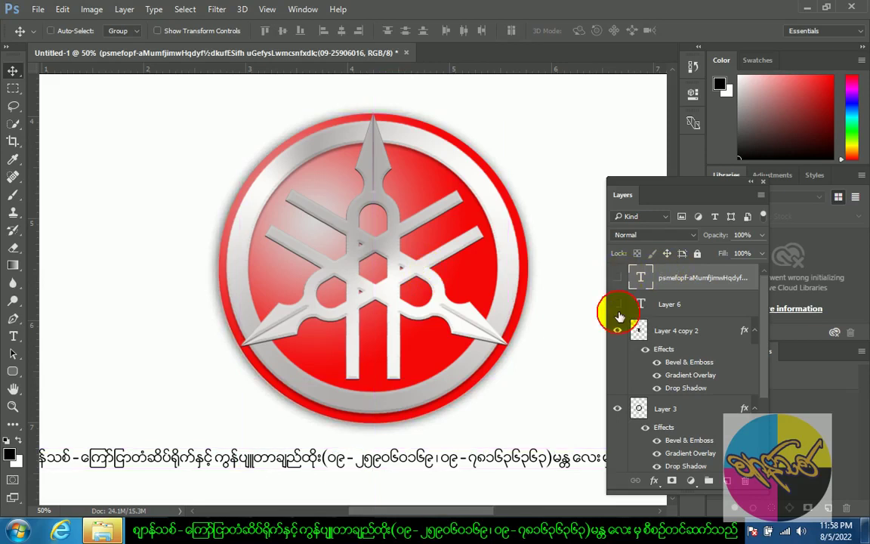
Step: Hide the silver ring (Layer 3) and red ball (Layer 2) to reveal the reference logo
left_click(617, 408)
scroll(631, 414, "down", 3)
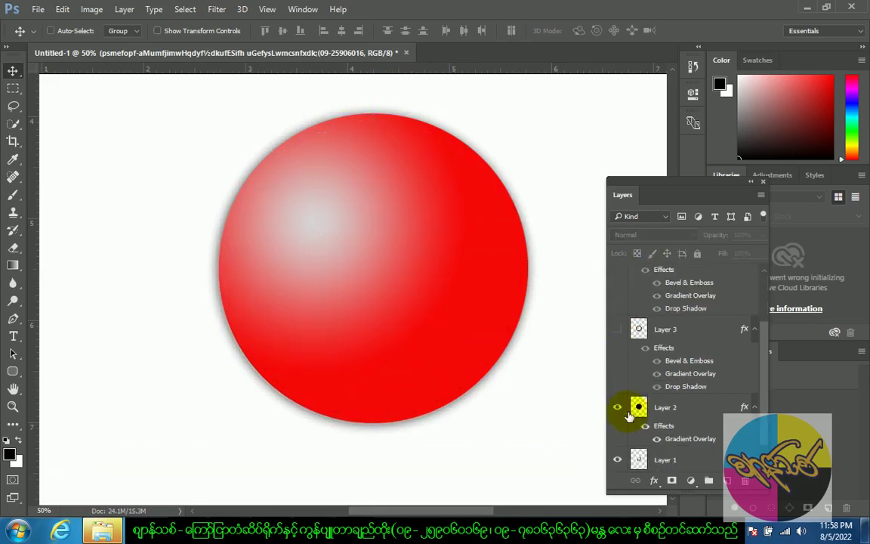
left_click(617, 407)
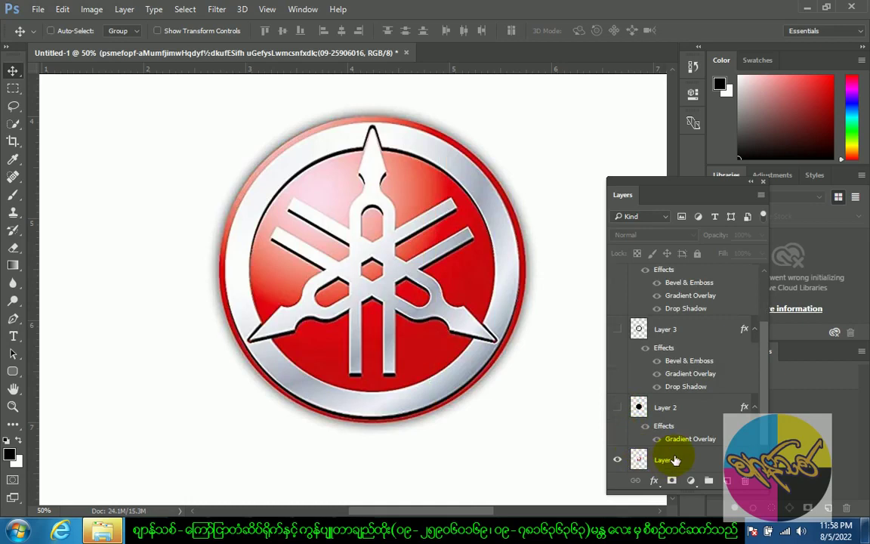
Step: Delete the Layer 6 logo layers, keeping the caption text layer visible
left_click(675, 460, "shift")
key("Delete")
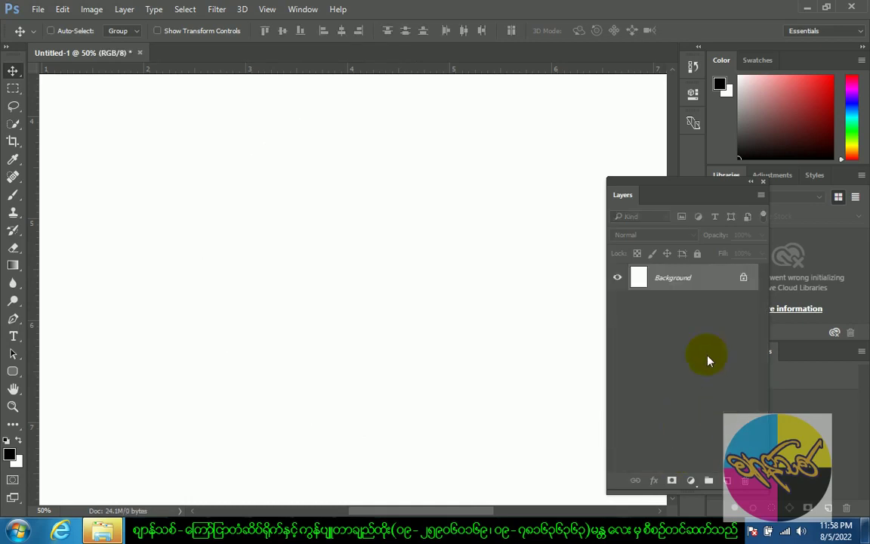
key("ctrl+z")
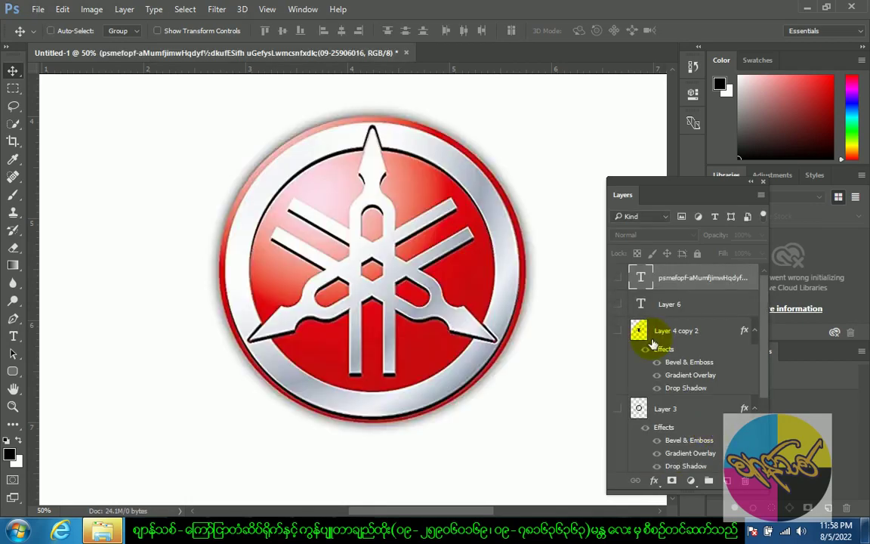
left_click(618, 277)
left_click(631, 304)
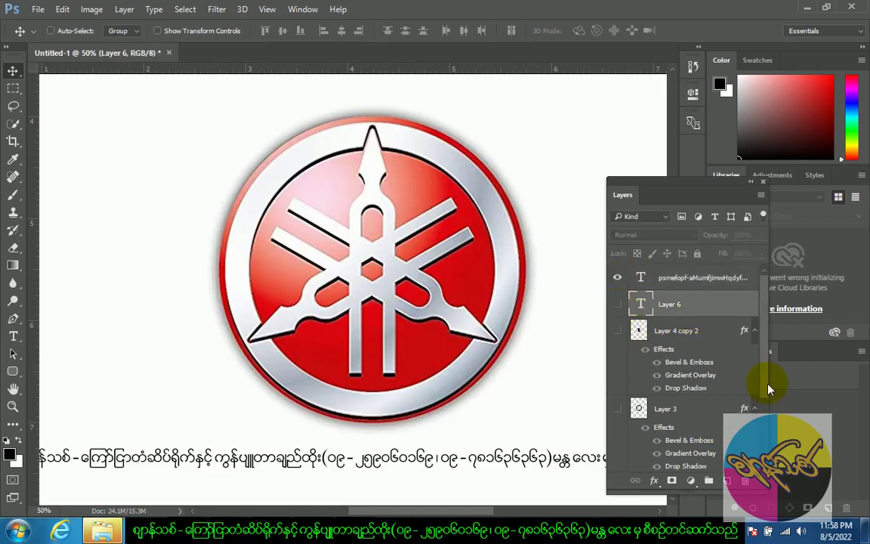
scroll(768, 389, "down", 3)
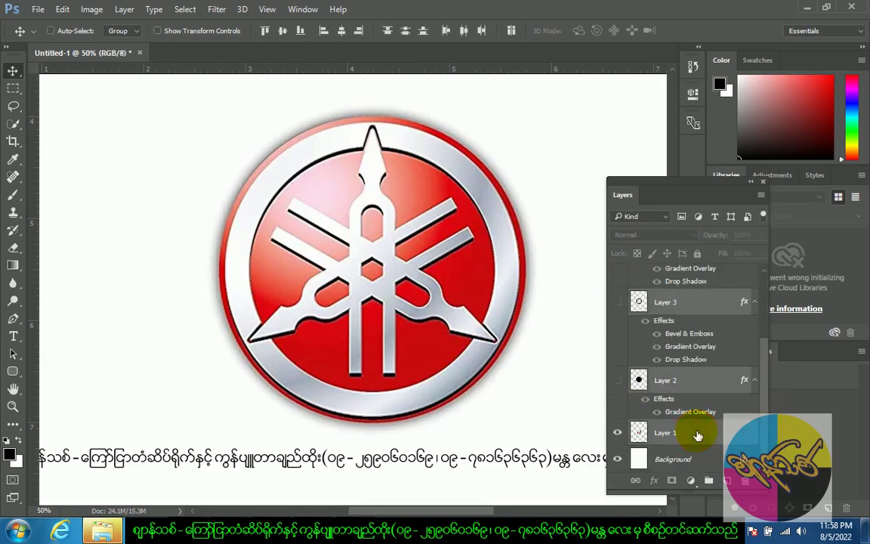
key("Delete")
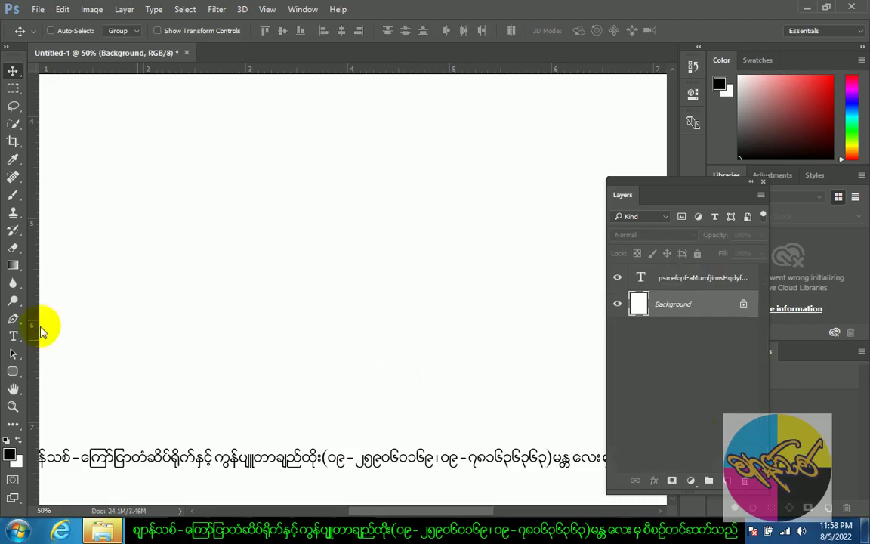
Step: Draw a 758 px circle with the Ellipse Tool in the upper part of the canvas
left_click(13, 372)
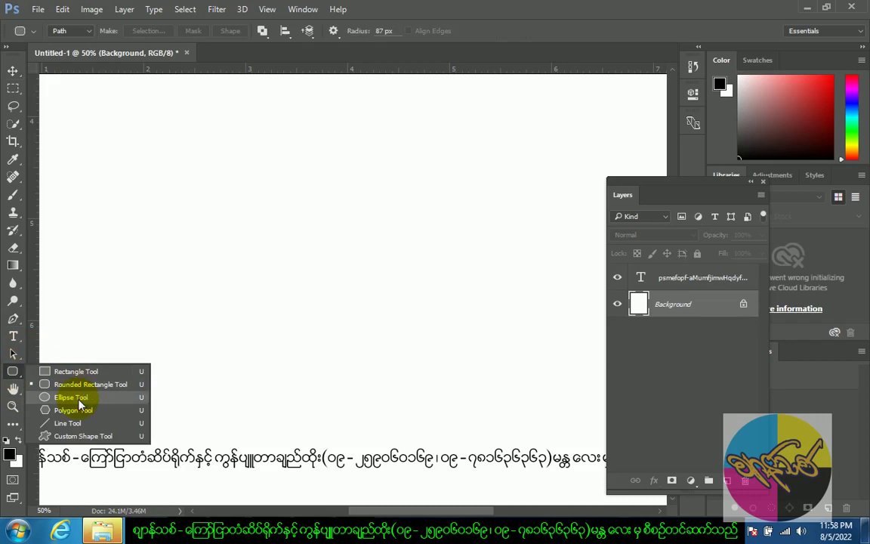
left_click(79, 398)
left_click_drag(170, 352, 221, 348)
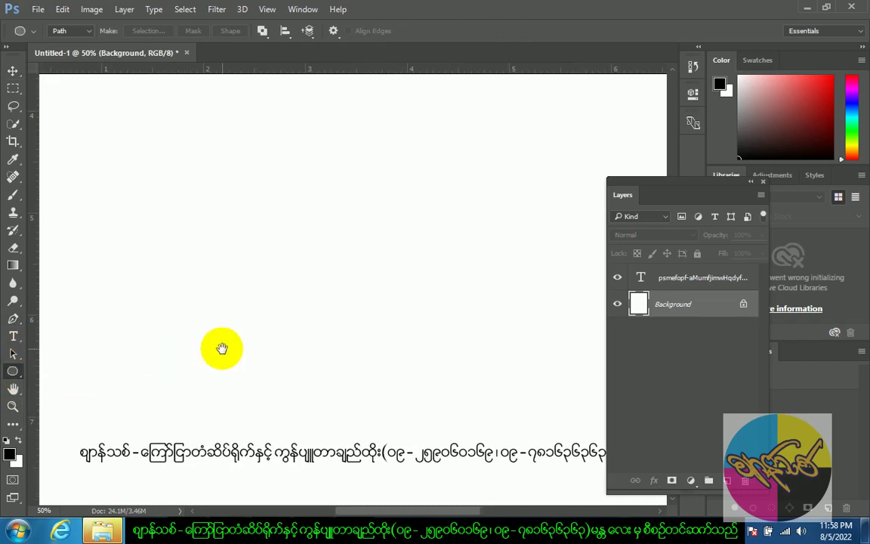
left_click_drag(198, 136, 406, 386)
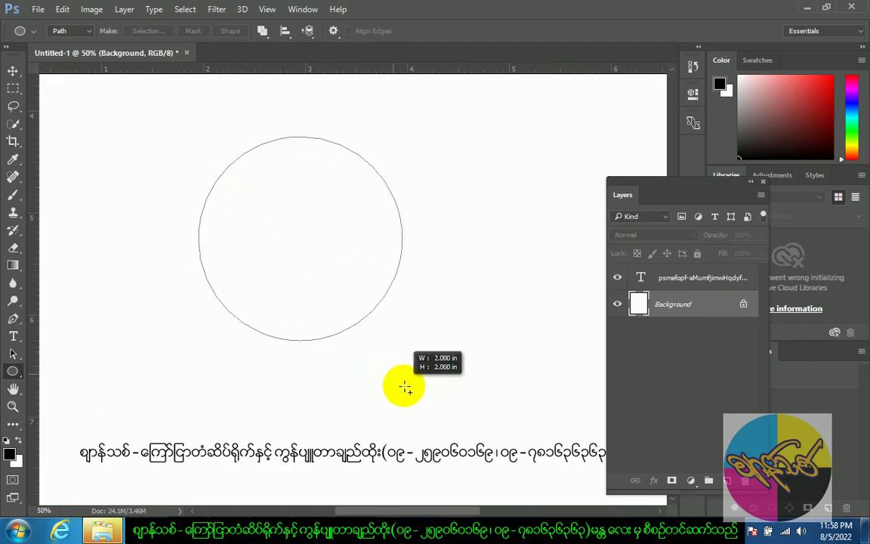
left_click_drag(405, 387, 456, 431)
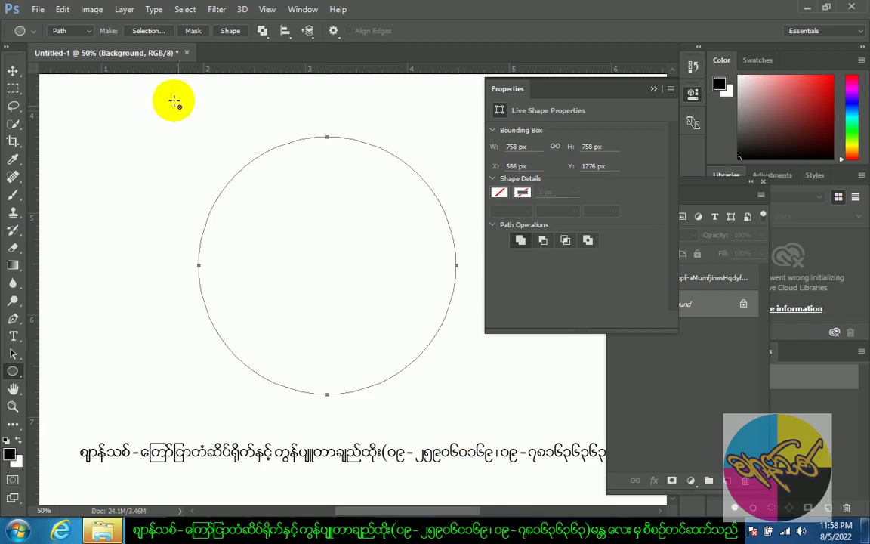
Step: Set the Ellipse tool's drawing mode to Path
left_click(90, 34)
left_click(72, 56)
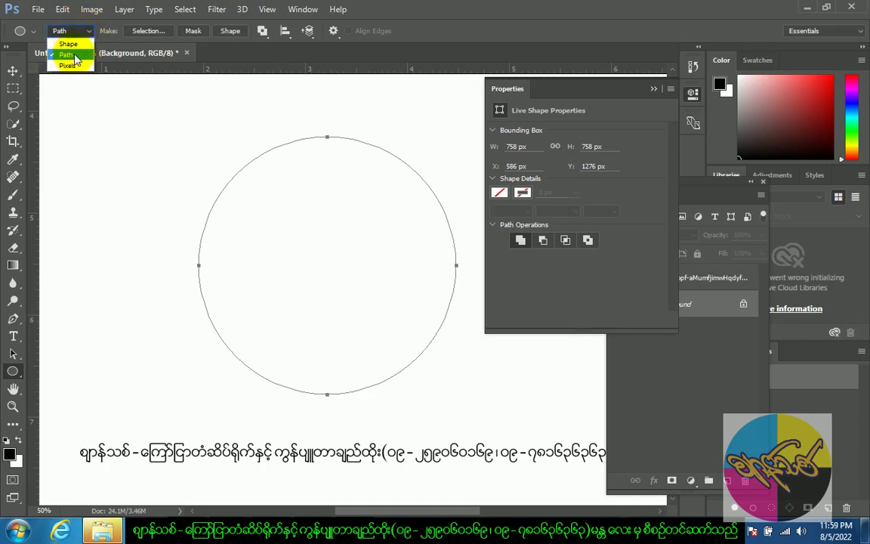
left_click(76, 56)
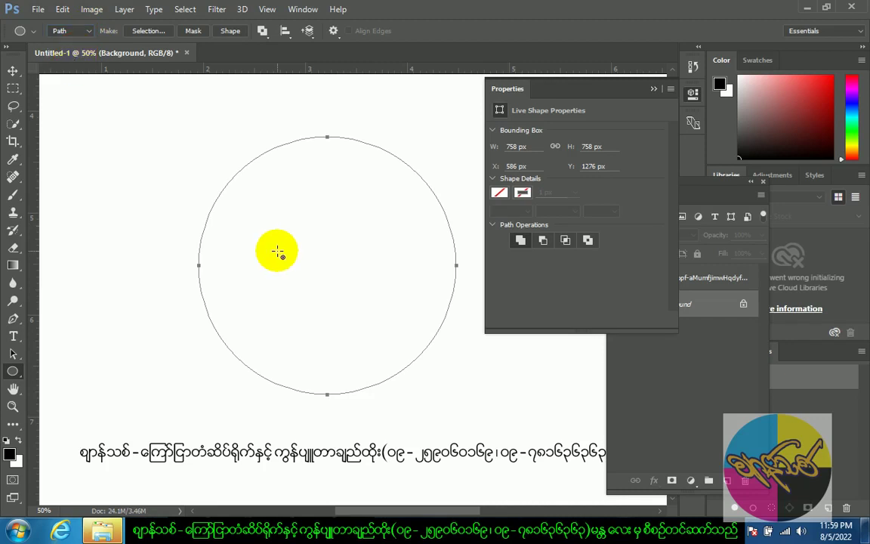
Step: Make a selection from the circle path with a 0 px feather radius
right_click(304, 195)
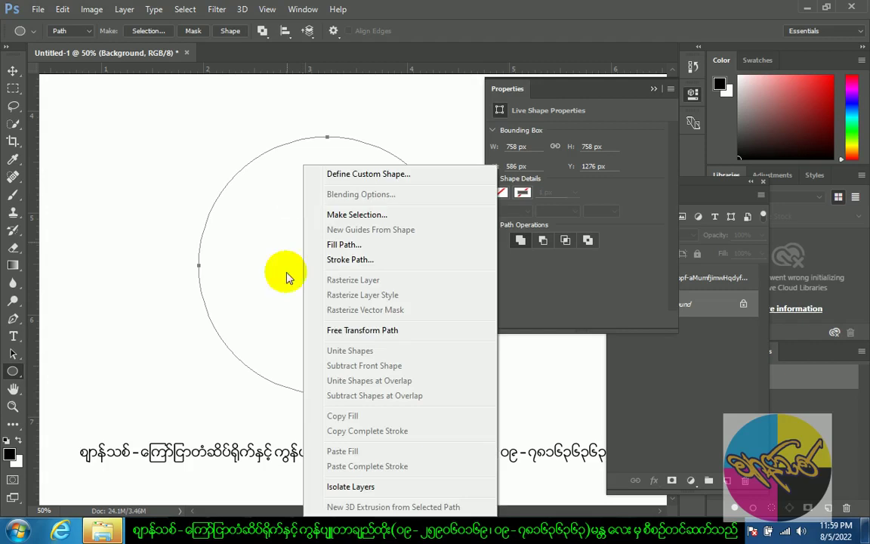
left_click(355, 216)
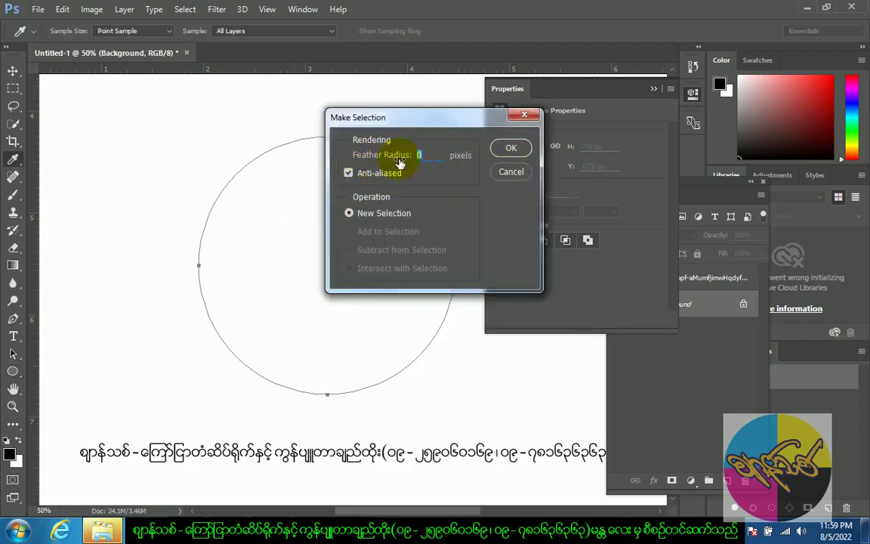
left_click(510, 149)
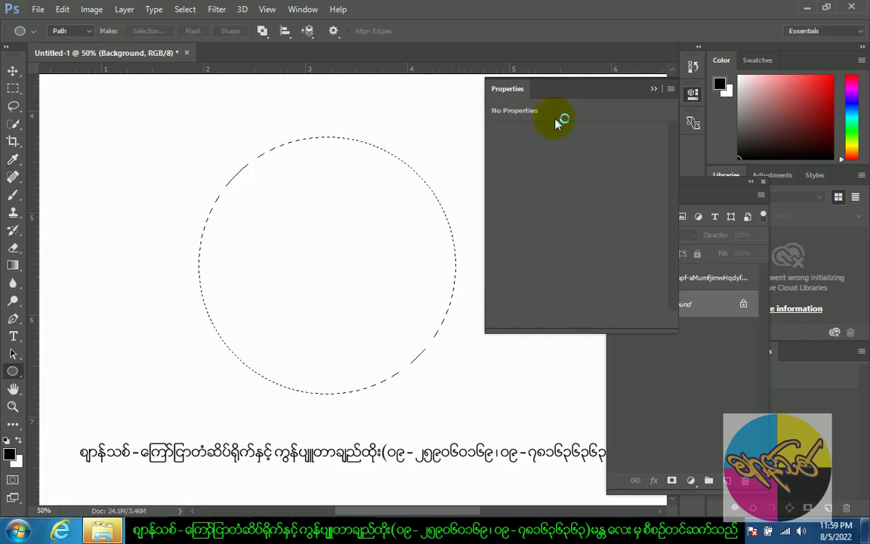
Step: Move the Properties panel aside and select the caption text layer
mouse_move(574, 88)
left_mouse_down()
mouse_move(565, 198)
mouse_move(524, 364)
left_mouse_up()
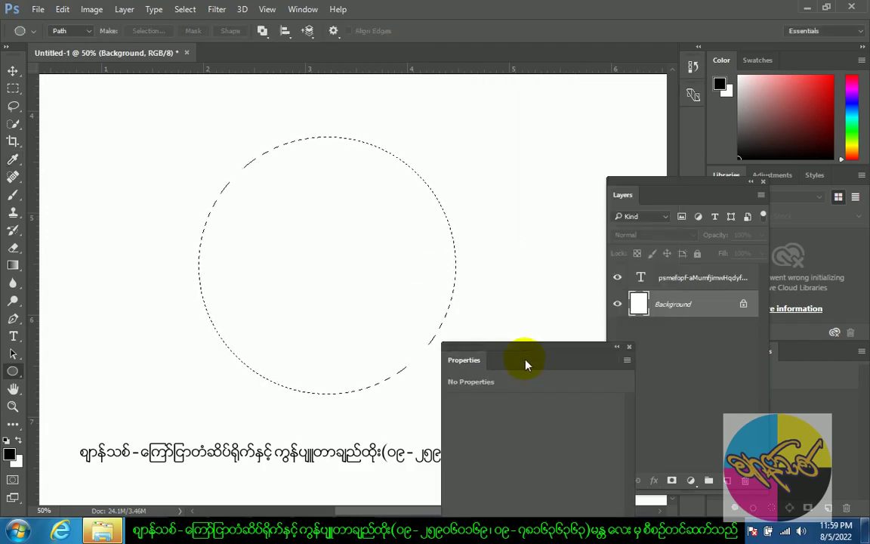
left_click(617, 277)
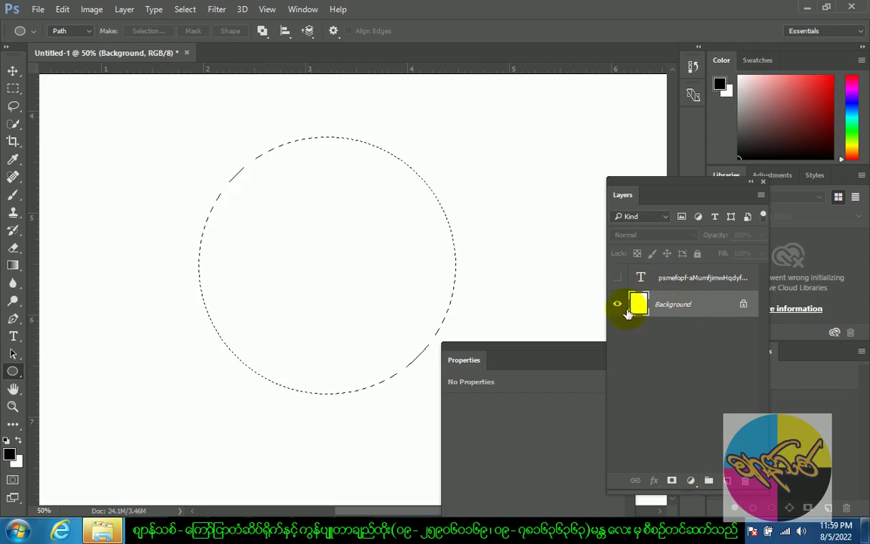
left_click(617, 277)
left_click(701, 281)
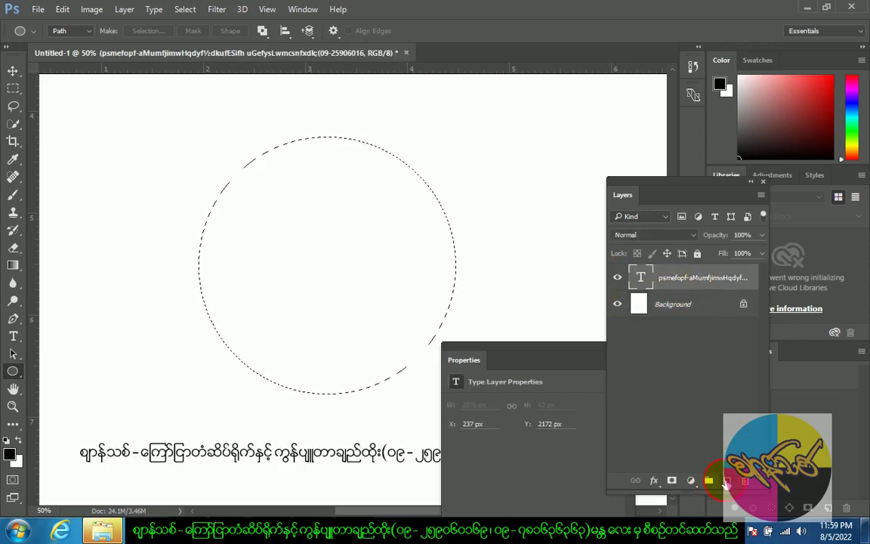
Step: Fill the circular selection with red on a new Layer 1, deselect, and open layer effects
left_click(725, 482)
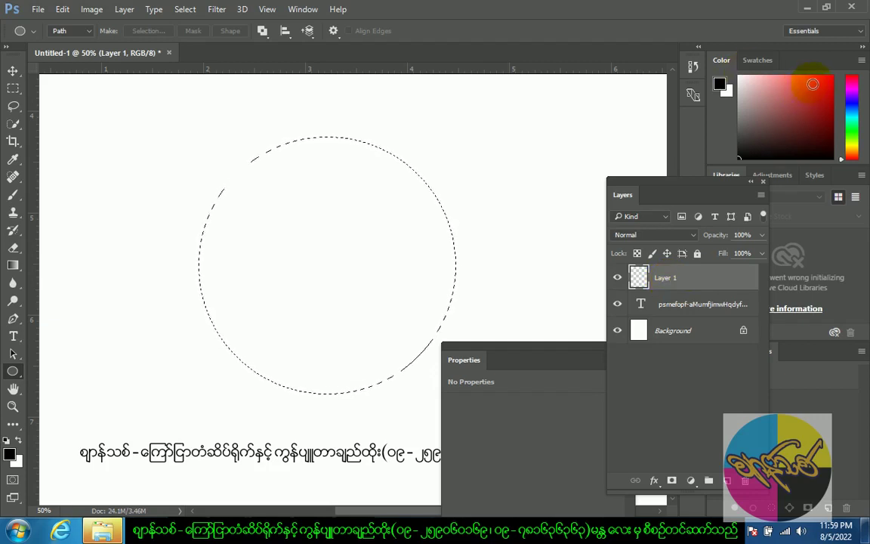
left_click(820, 83)
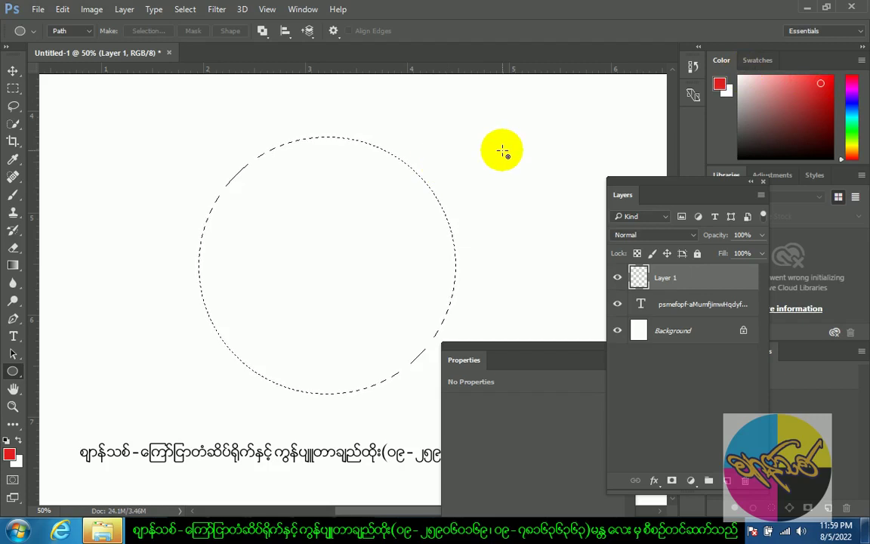
key("alt+BackSpace")
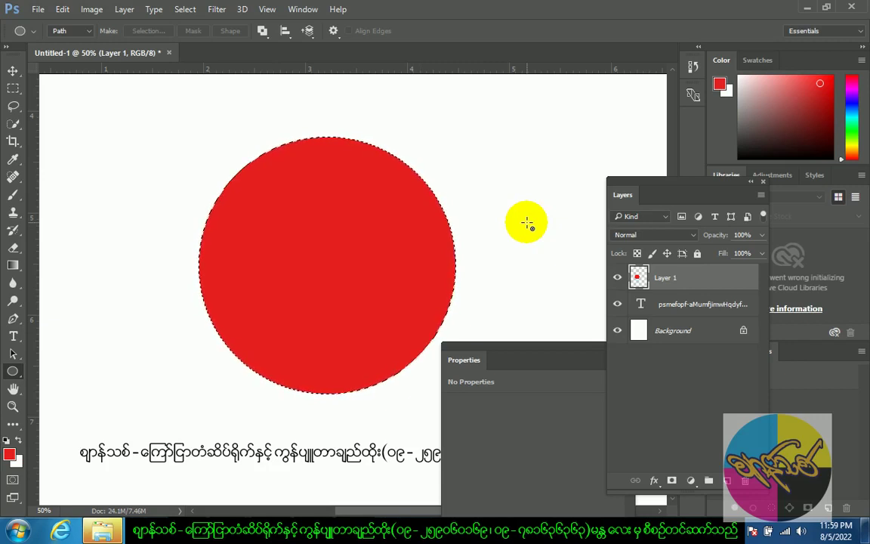
key("ctrl+d")
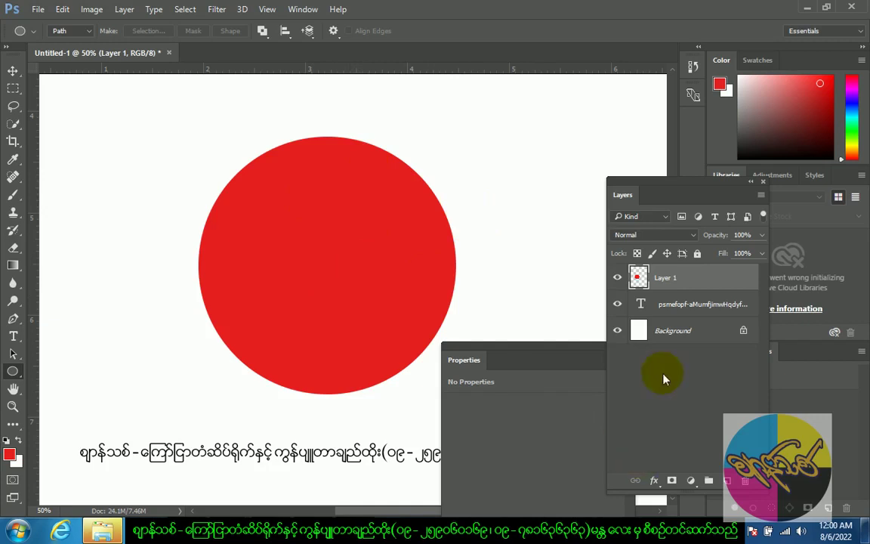
left_click(654, 484)
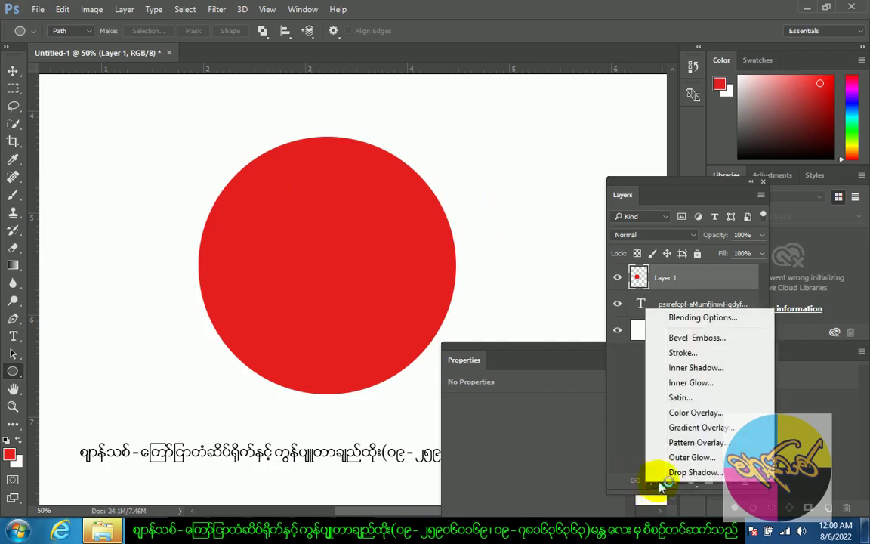
Step: Add a Gradient Overlay to Layer 1, move the Layer Style dialog aside, and choose Radial style
left_click(694, 434)
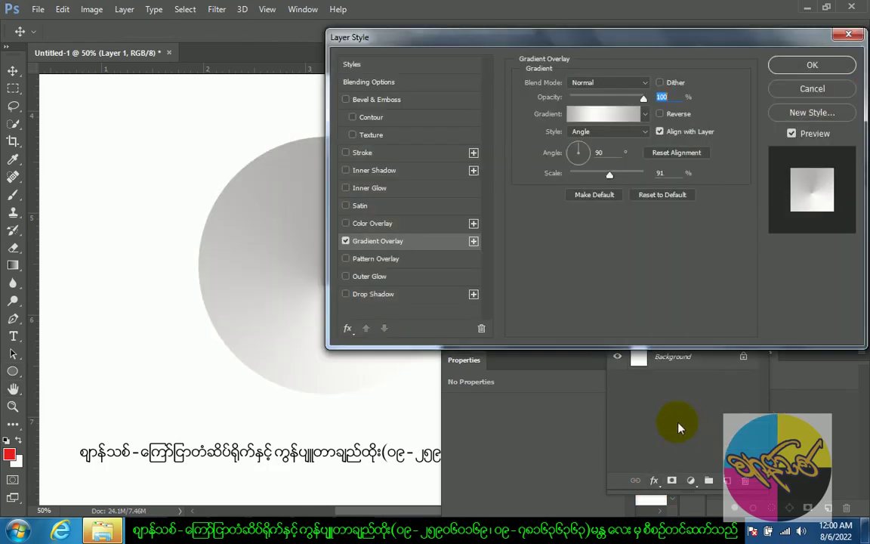
mouse_move(493, 38)
left_mouse_down()
mouse_move(555, 39)
mouse_move(580, 16)
left_mouse_up()
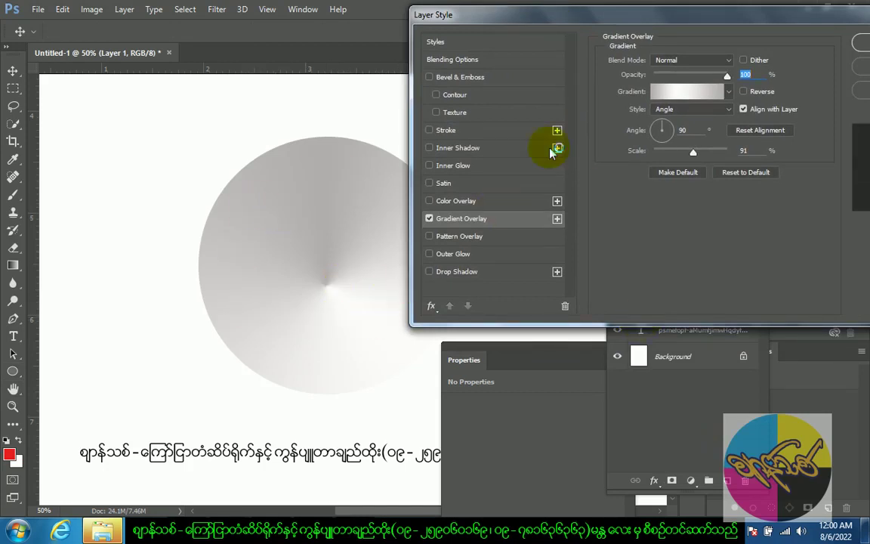
left_click(729, 93)
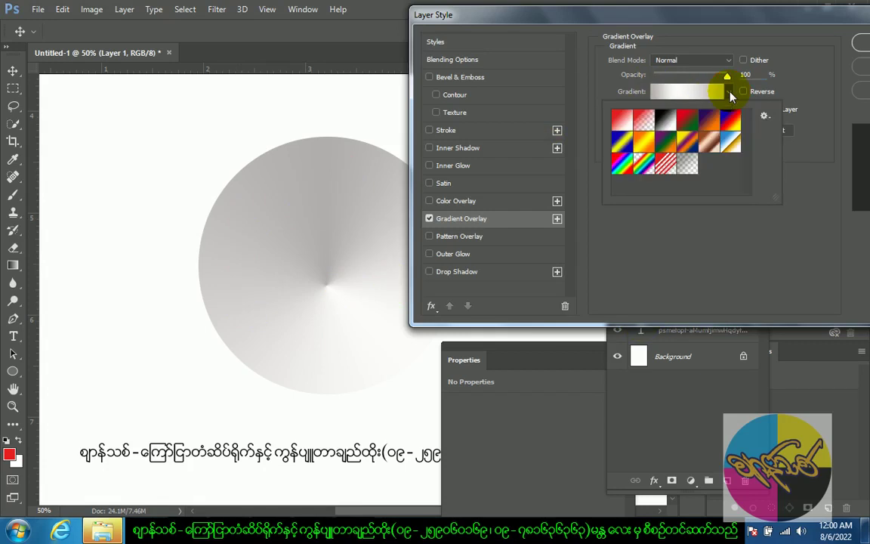
left_click(729, 92)
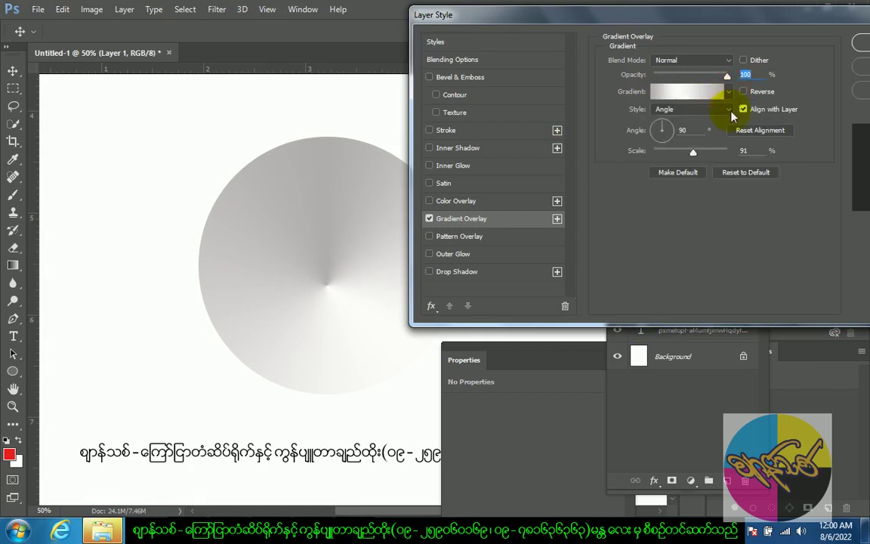
left_click(730, 110)
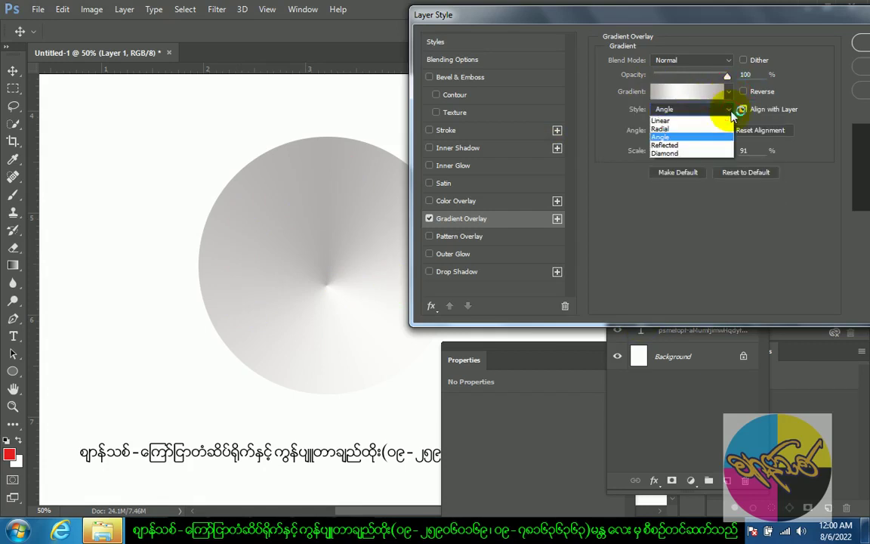
left_click(682, 130)
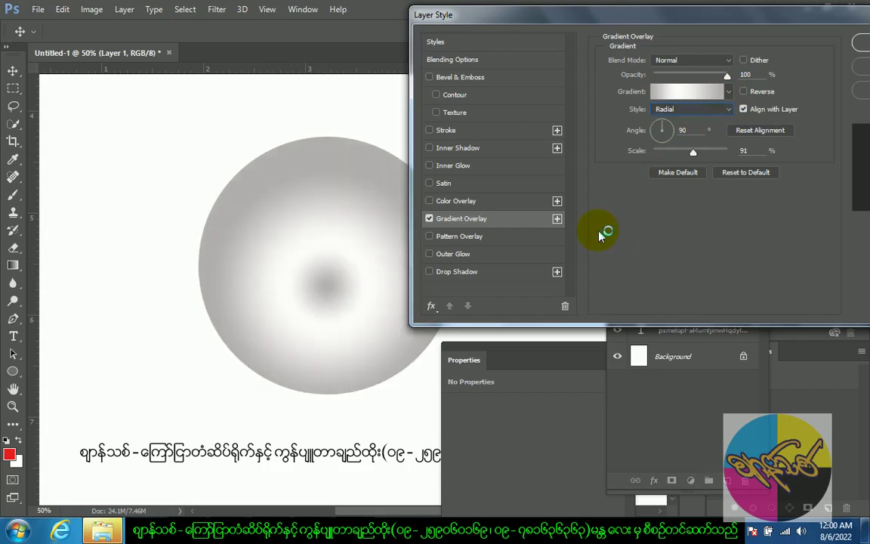
Step: In the Gradient Editor, shift the white stop left and set the right stop to red fb0e0e
left_click(668, 96)
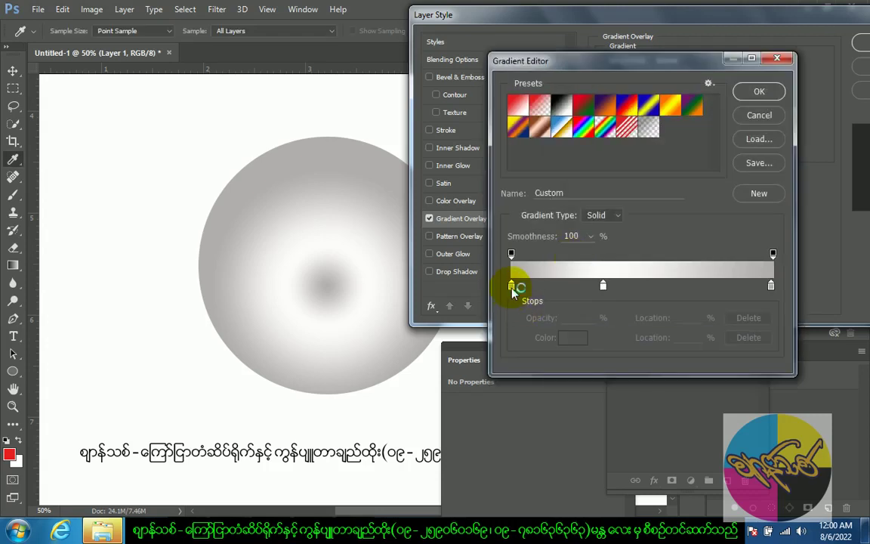
left_click_drag(603, 285, 517, 287)
left_click(771, 285)
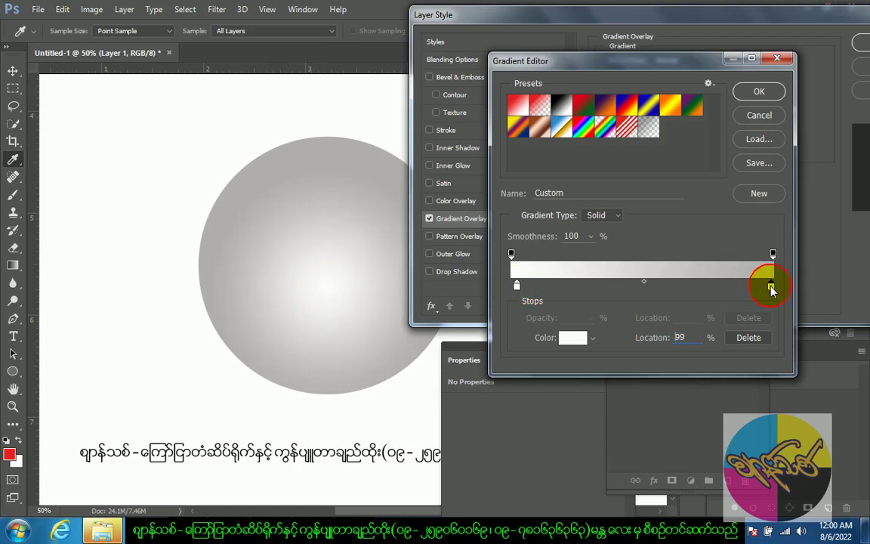
double_click(772, 286)
left_click(423, 128)
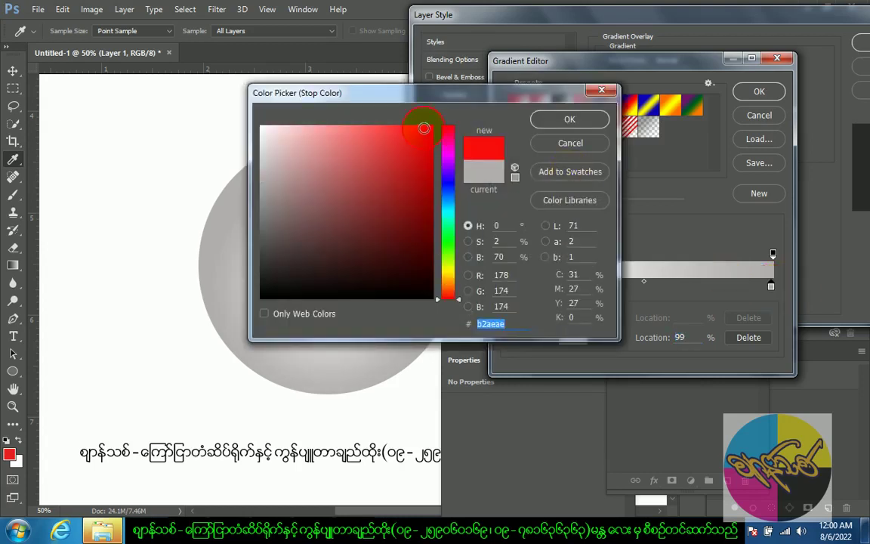
left_click(549, 123)
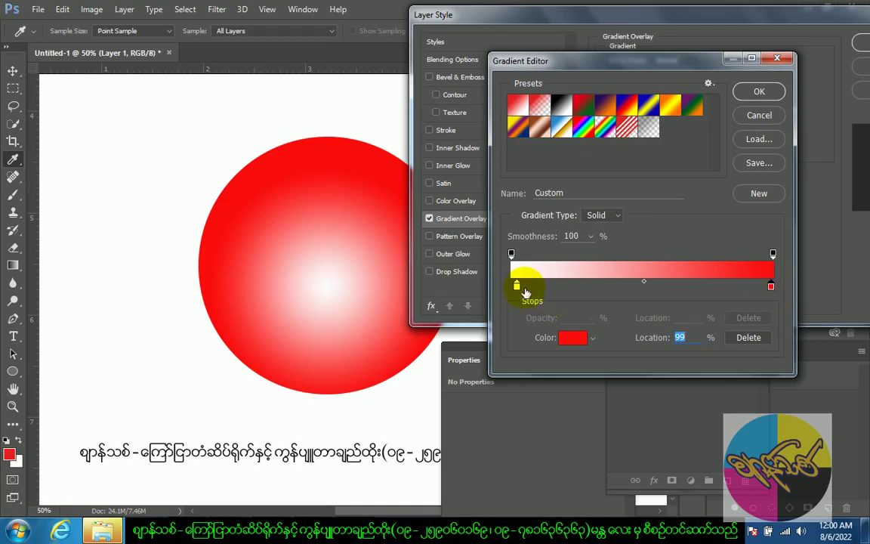
Step: Place the white stop at location 1, set the midpoint to 41, and confirm the gradient
left_click_drag(517, 286, 511, 286)
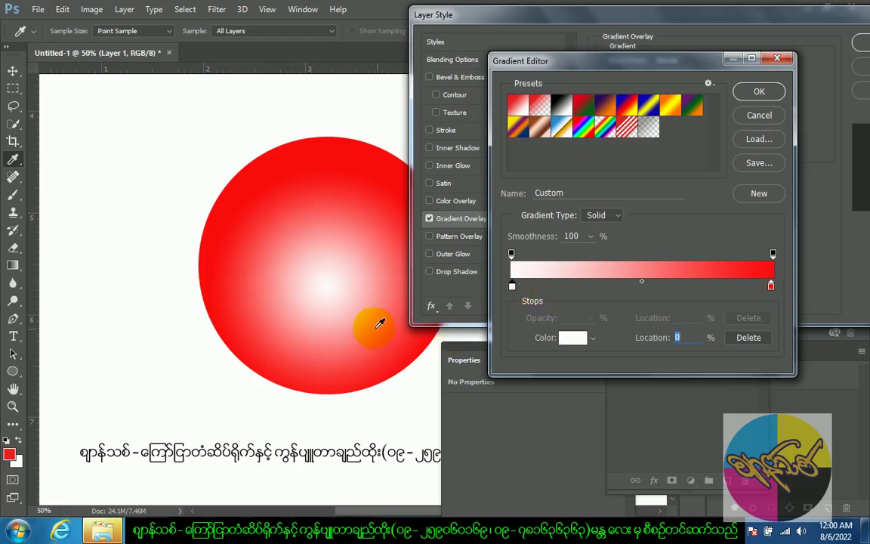
left_click(642, 285)
mouse_move(633, 287)
left_mouse_down()
mouse_move(586, 289)
mouse_move(641, 286)
left_mouse_up()
left_click(608, 287)
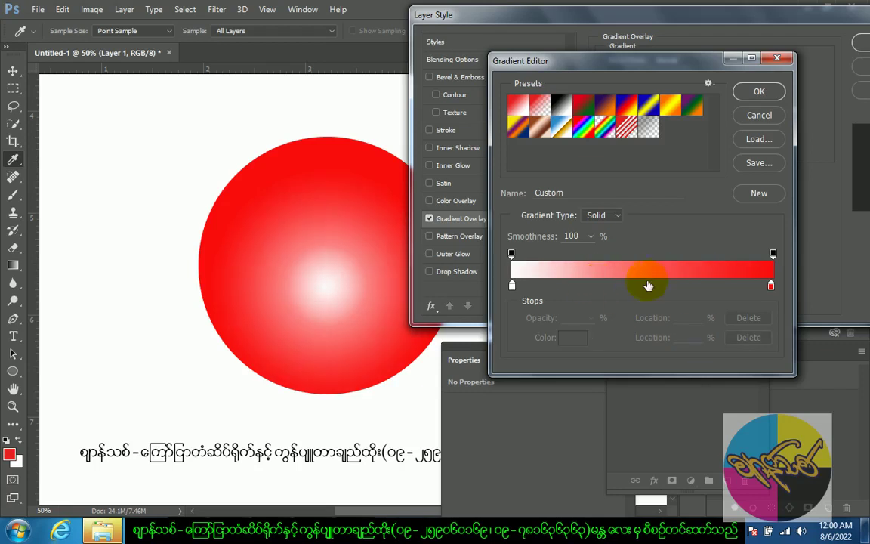
left_click(513, 287)
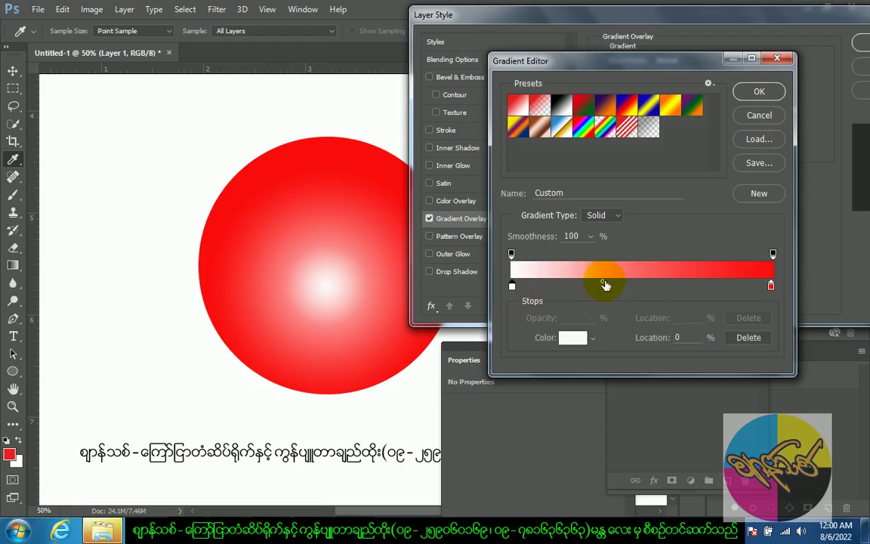
left_click_drag(512, 287, 515, 287)
left_click_drag(604, 282, 618, 282)
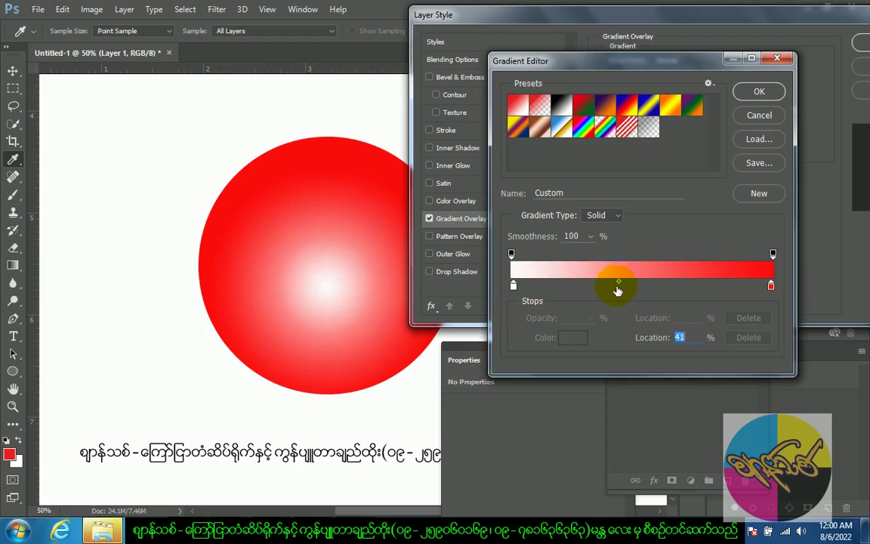
left_click(758, 92)
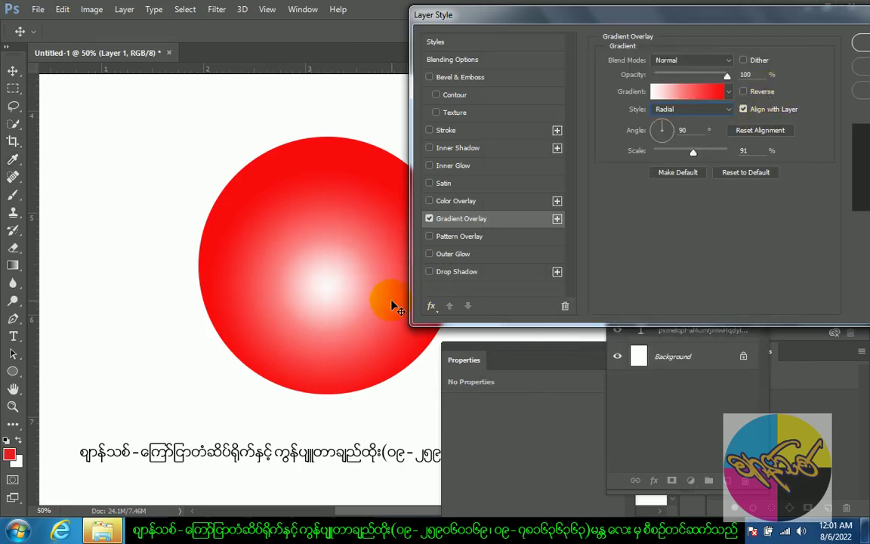
Step: Position the white highlight at the circle's upper left, set gradient scale to 122%, and apply
left_click_drag(349, 285, 350, 291)
left_click_drag(334, 302, 290, 250)
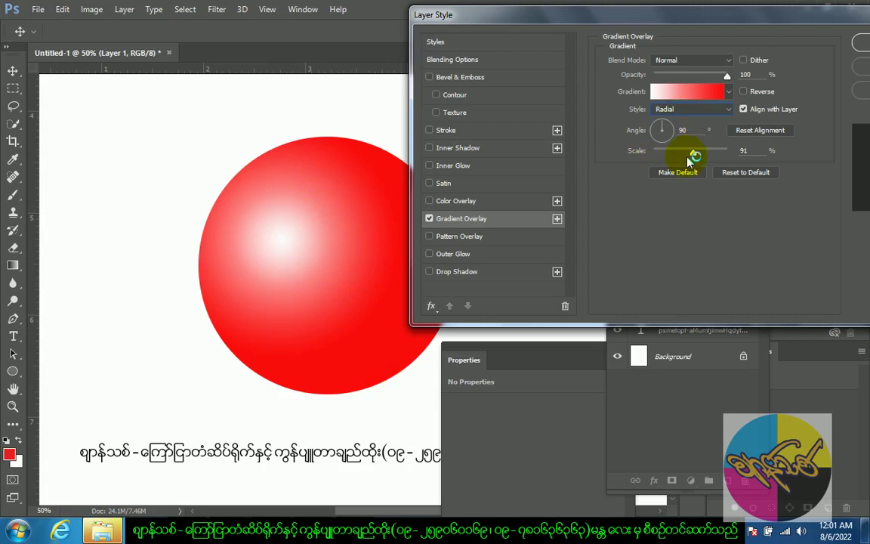
mouse_move(694, 154)
left_mouse_down()
mouse_move(722, 154)
mouse_move(704, 154)
mouse_move(714, 154)
mouse_move(714, 166)
left_mouse_up()
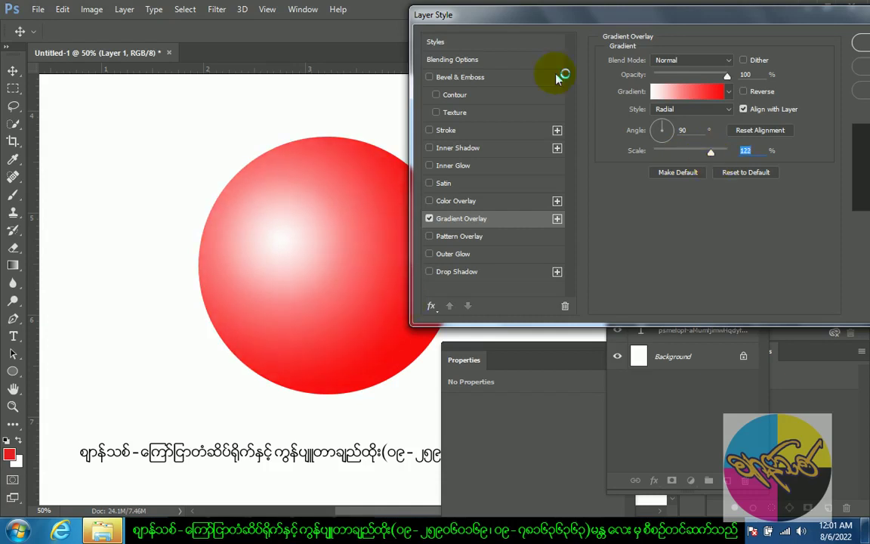
left_click_drag(551, 21, 596, 22)
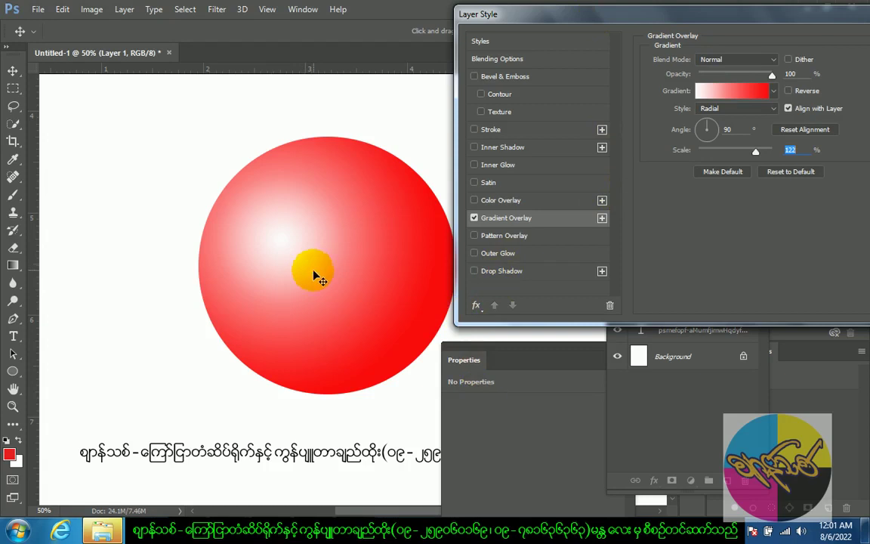
left_click_drag(320, 315, 299, 243)
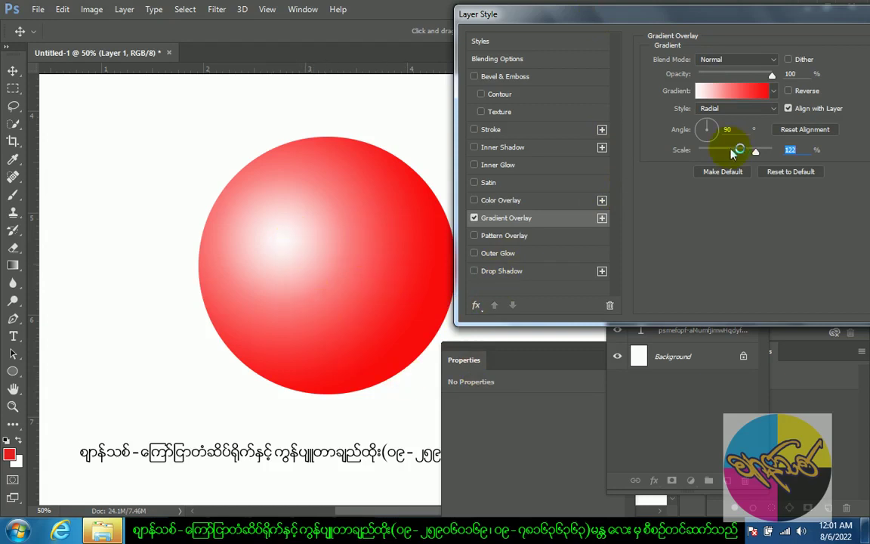
left_click_drag(698, 20, 650, 20)
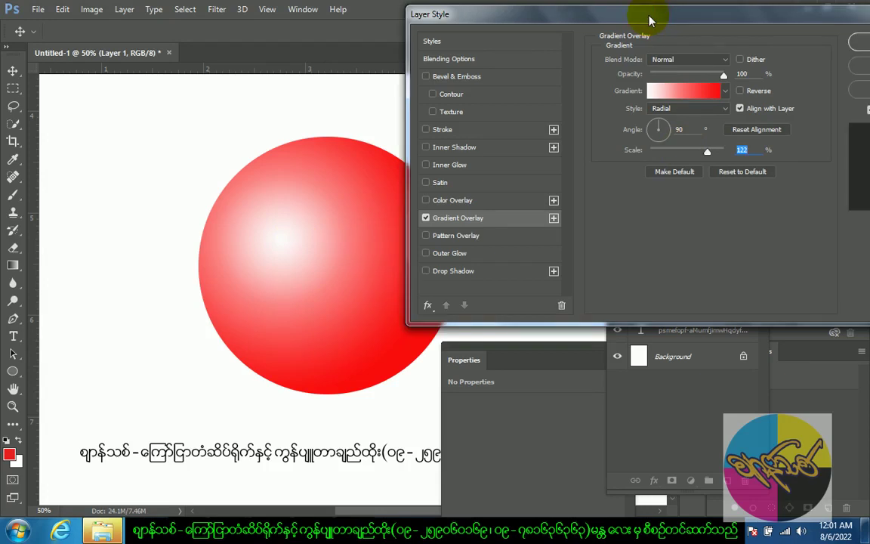
left_click(857, 43)
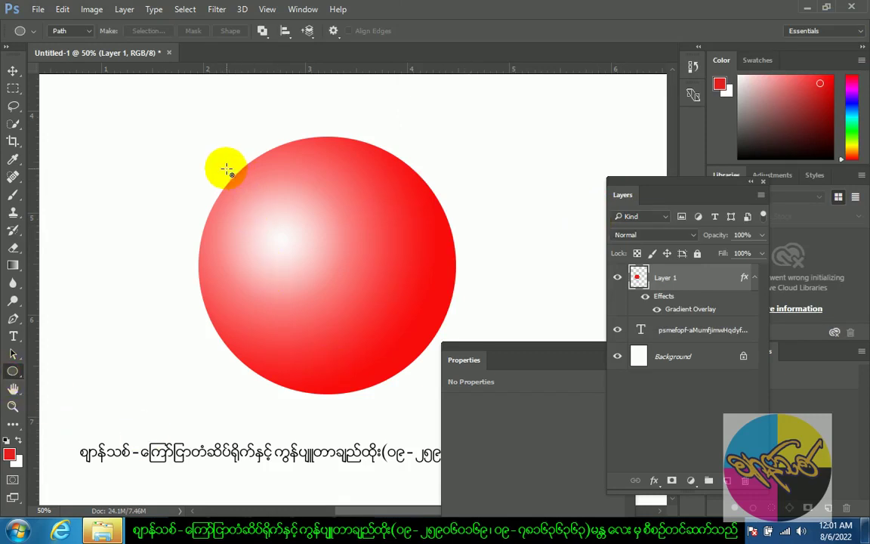
Step: Draw a 636 px circular path inside the red disc and start a free transform on it
left_click_drag(223, 151, 426, 394)
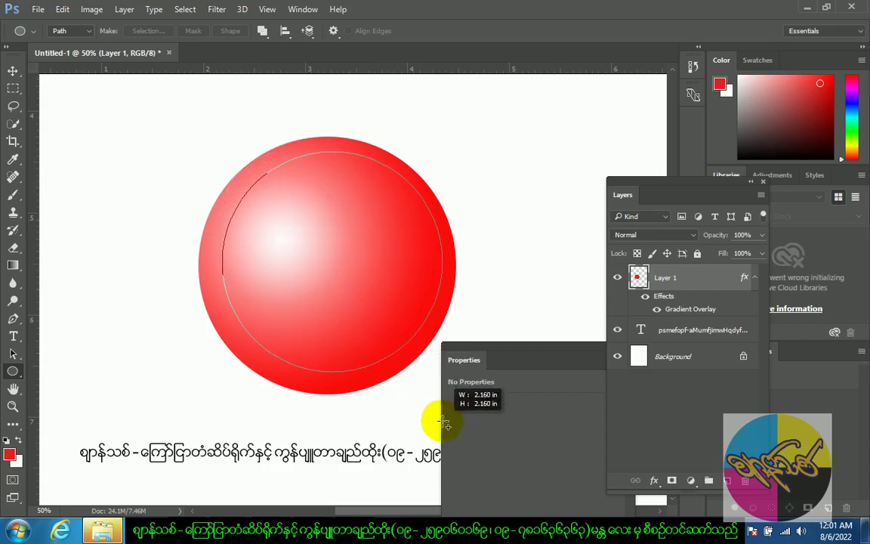
mouse_move(426, 393)
left_mouse_down()
mouse_move(450, 434)
mouse_move(431, 423)
left_mouse_up()
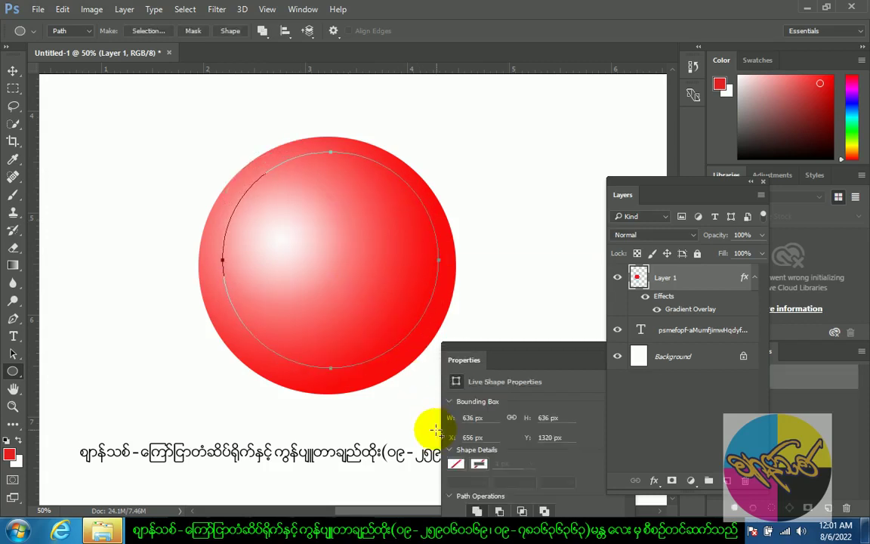
left_click(381, 343)
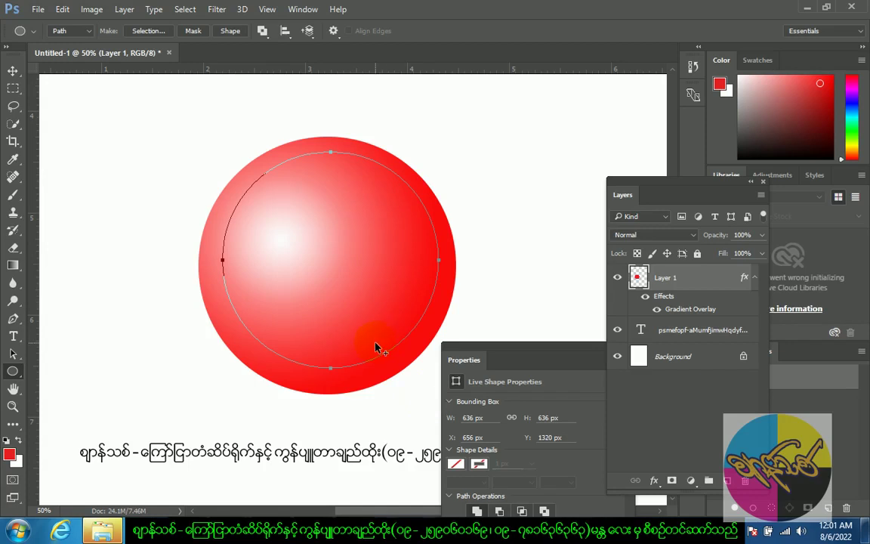
key("ctrl+t")
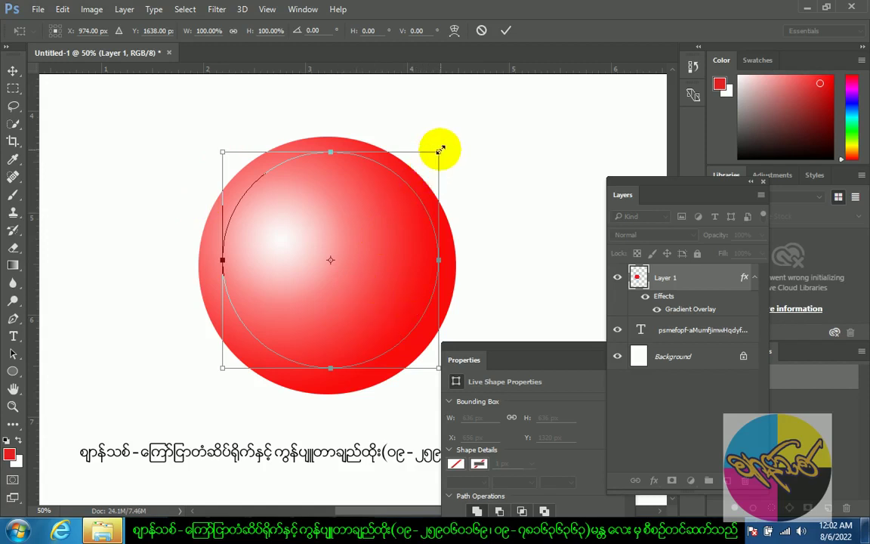
Step: Scale the inner circular path to about 87% (552 px) and commit the transform
left_click_drag(440, 149, 428, 169)
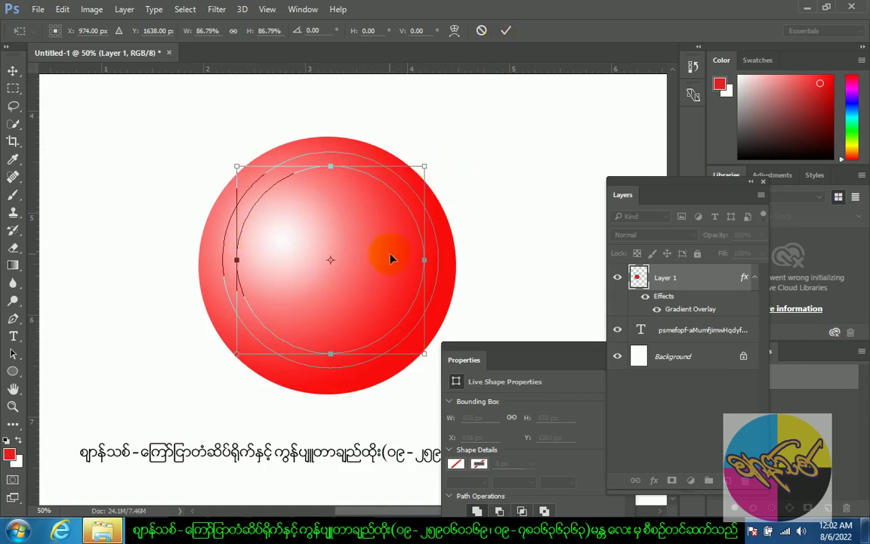
left_click(508, 33)
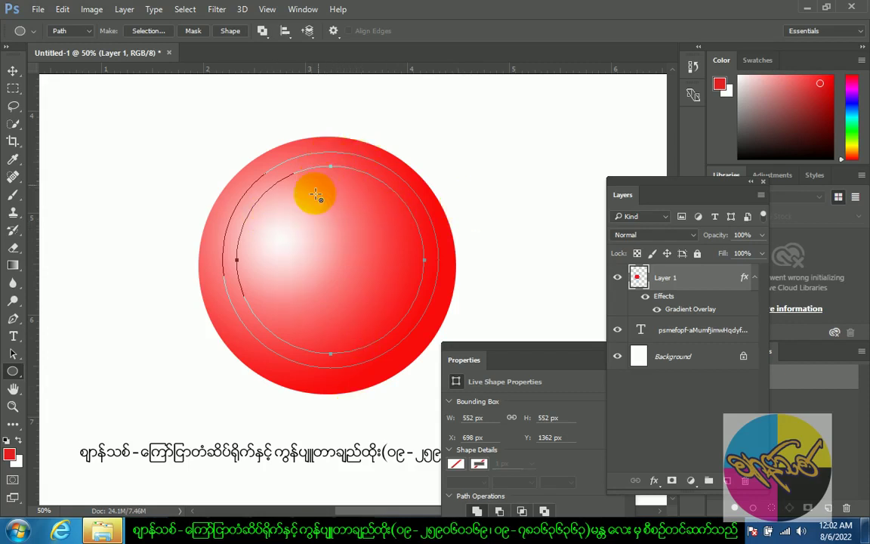
Step: Set the inner circle path to subtract and the outer circle path to combine
left_click(14, 355)
left_click(75, 351)
left_click(331, 193)
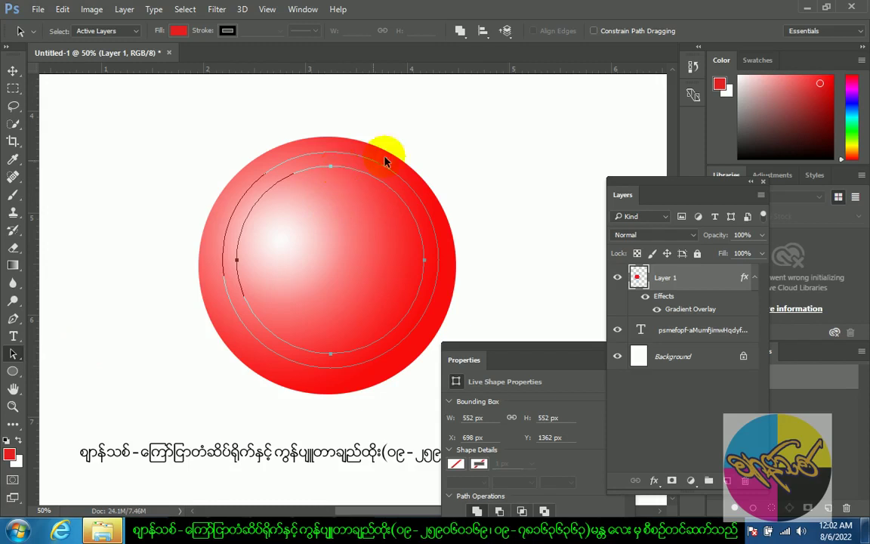
left_click(460, 32)
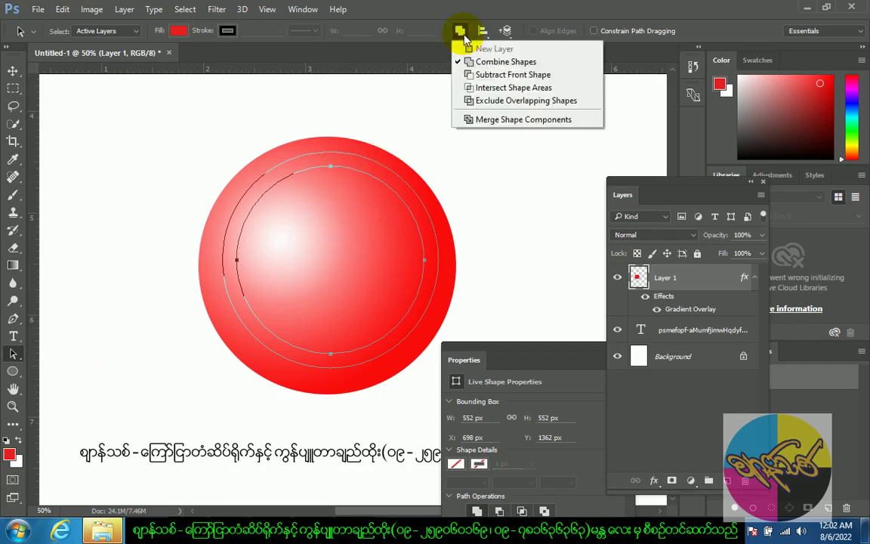
left_click(503, 75)
left_click(383, 170)
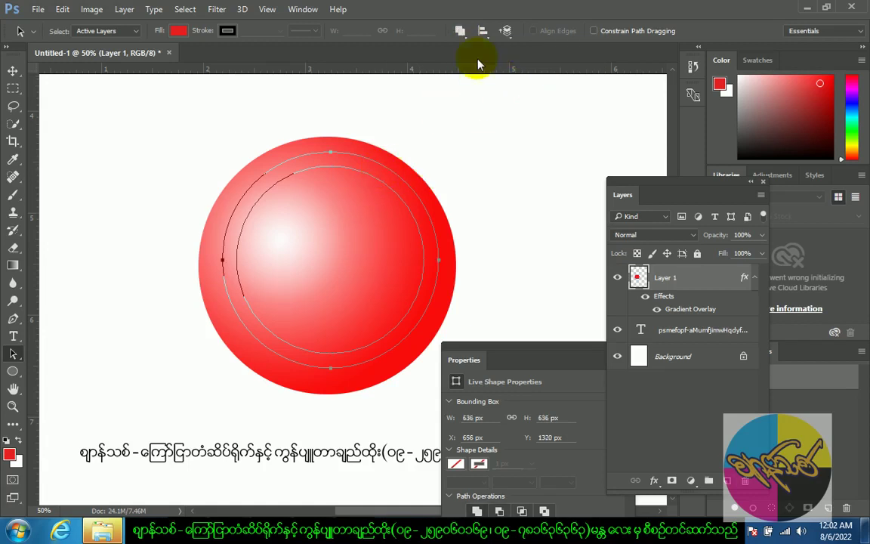
left_click(460, 31)
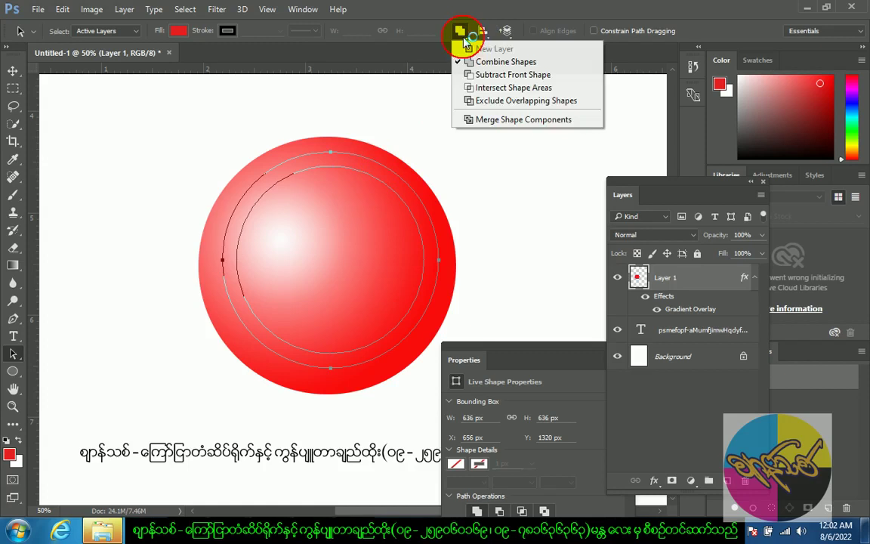
left_click(491, 62)
Step: Select both circle paths and merge them into one regular ring path
left_click(210, 325)
left_click_drag(195, 147, 417, 404)
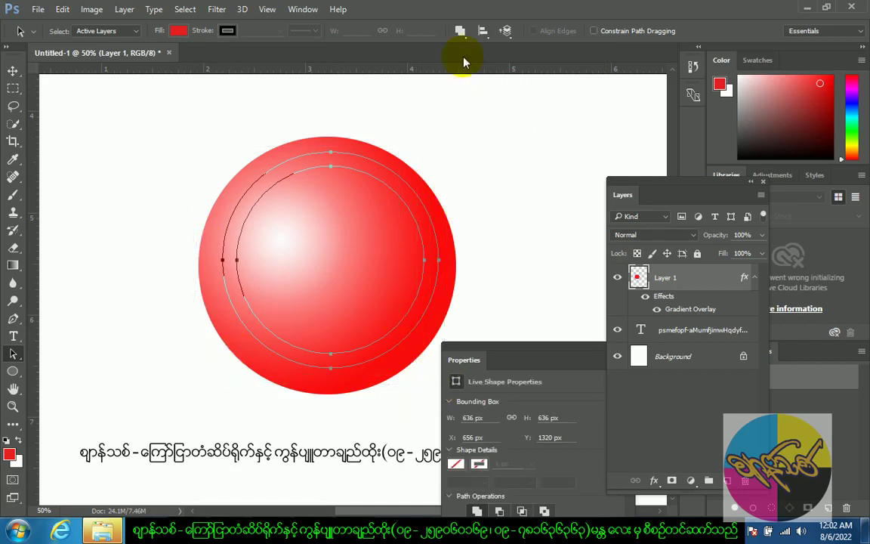
left_click(460, 32)
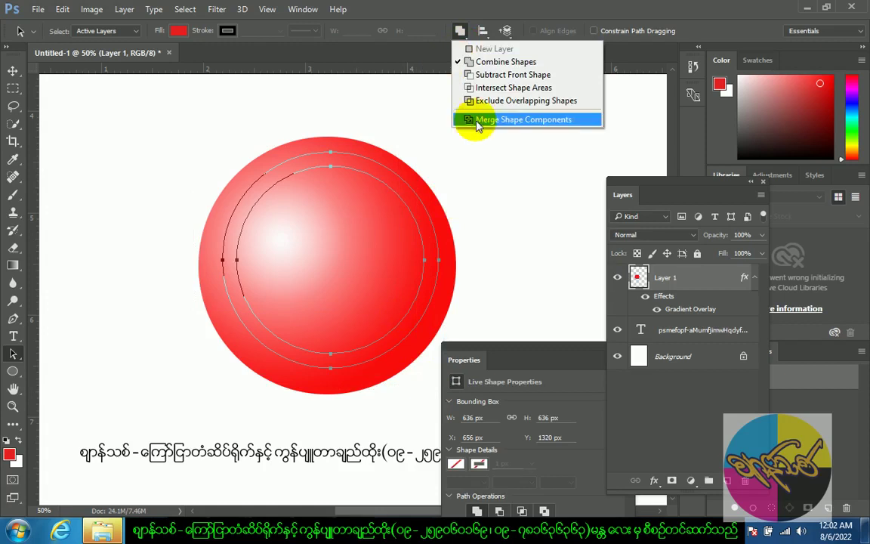
left_click(542, 121)
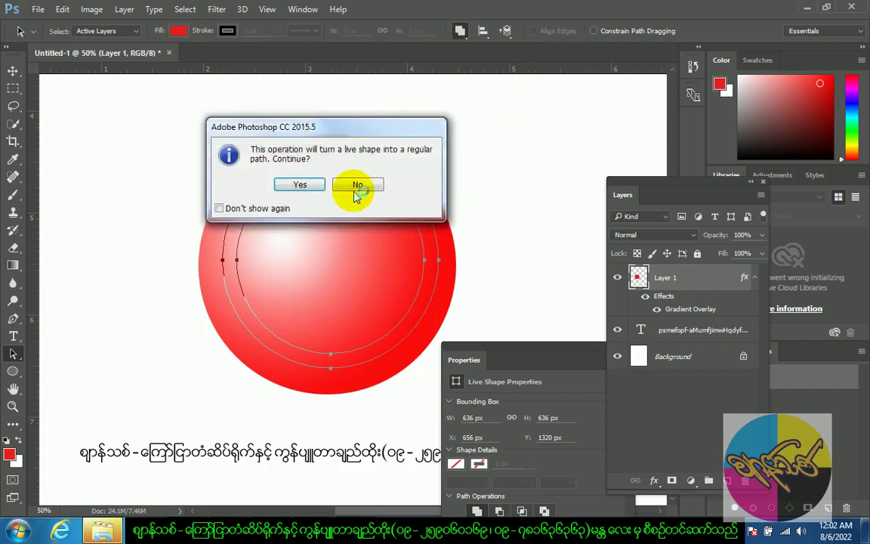
left_click(317, 189)
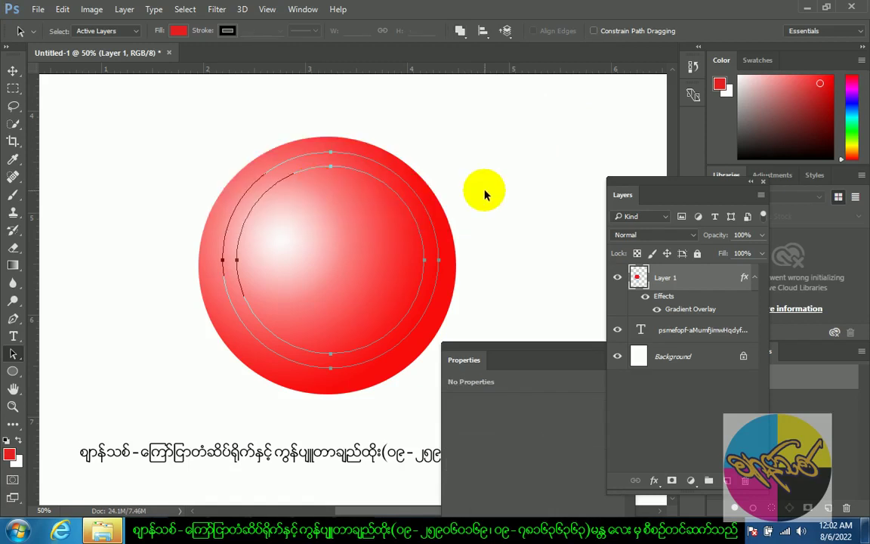
Step: Turn the ring path into a selection and fill it with grey on new Layer 2
right_click(359, 212)
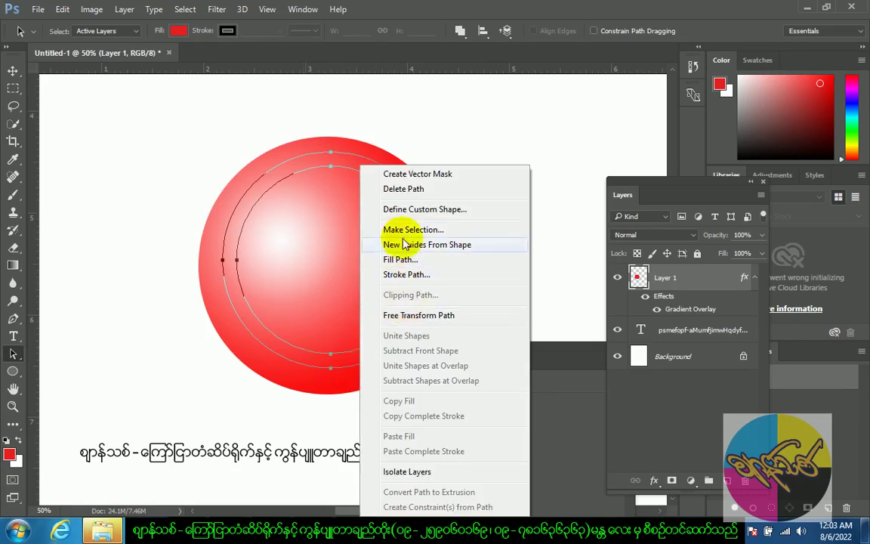
left_click(399, 229)
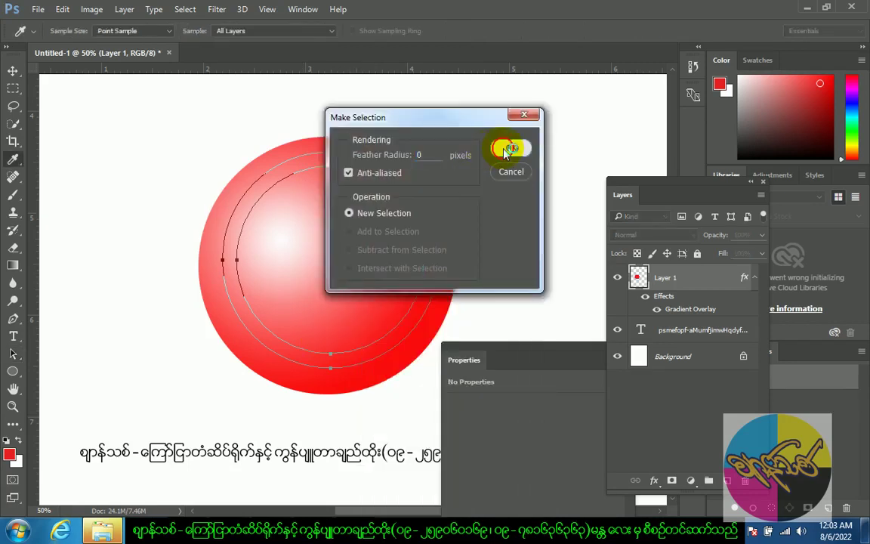
left_click(506, 148)
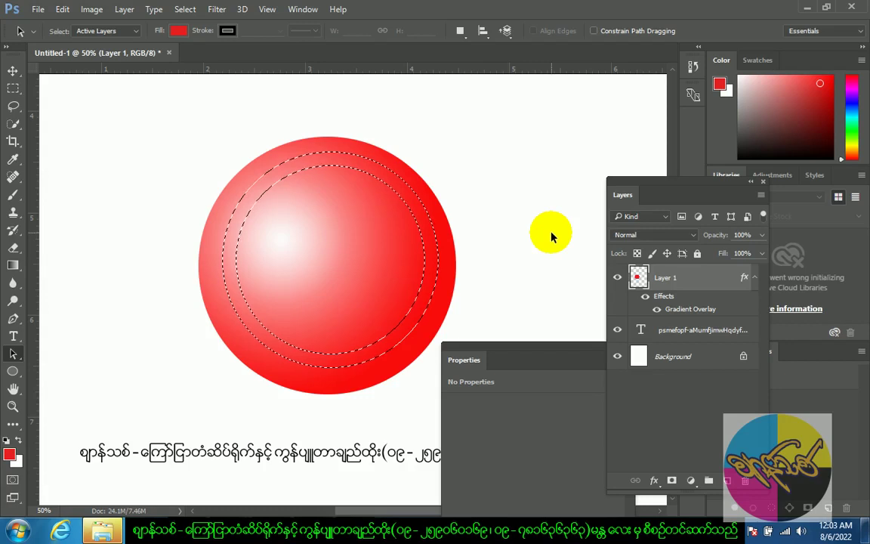
left_click(726, 484)
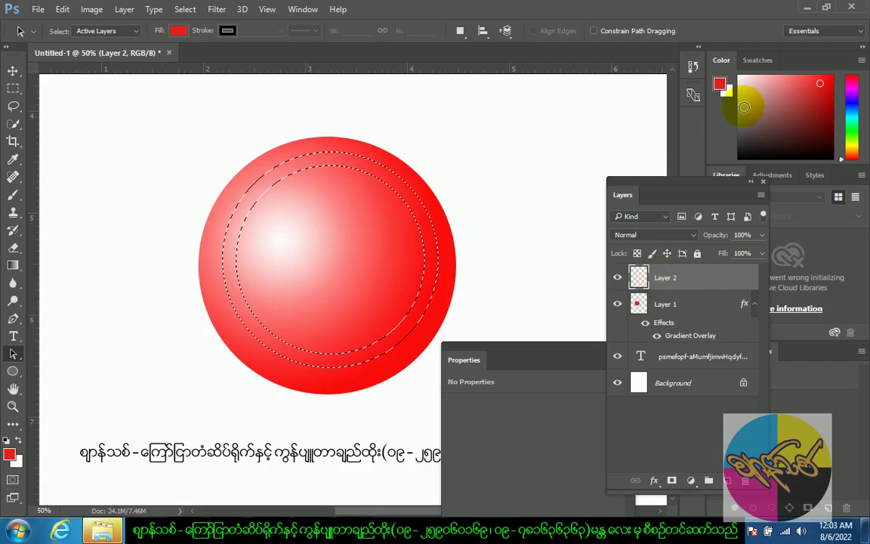
left_click(743, 107)
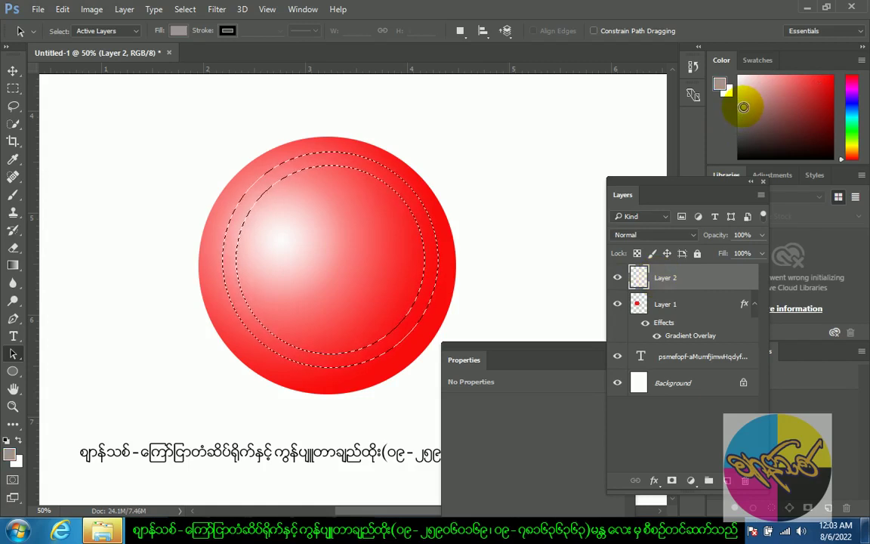
key("alt+BackSpace")
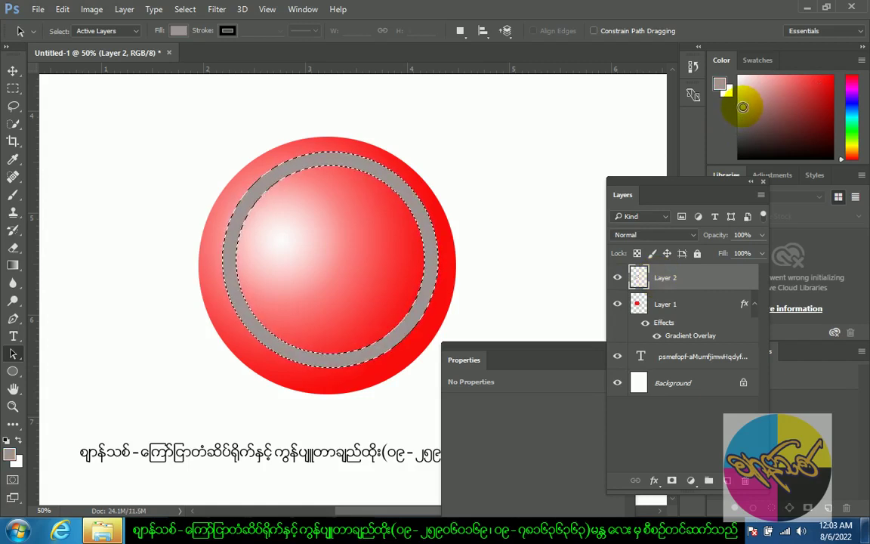
key("ctrl+d")
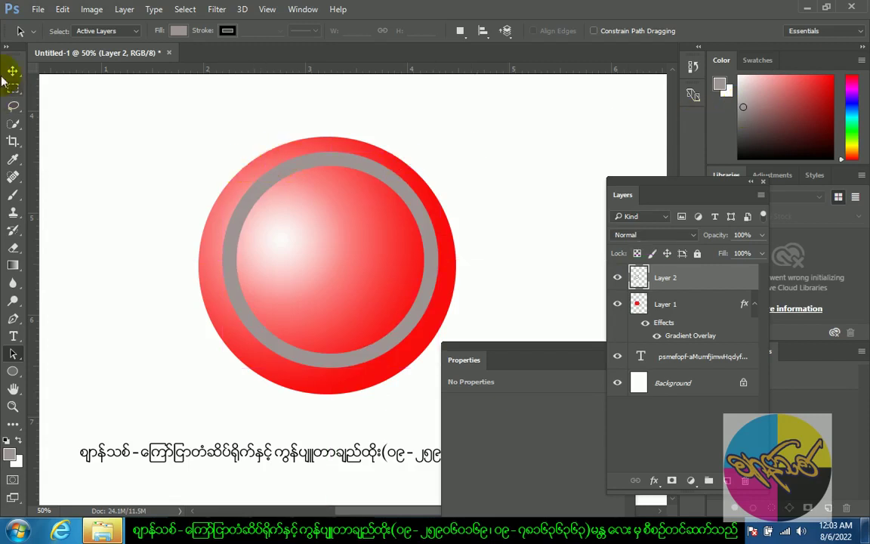
left_click(12, 71)
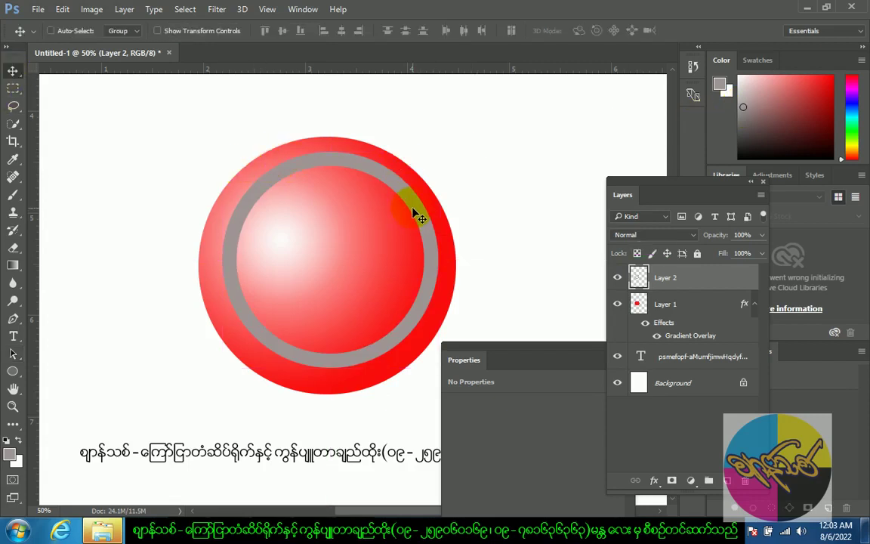
Step: Align the grey ring's vertical and horizontal centres with the red circle on Layer 1
left_click(702, 307, "shift")
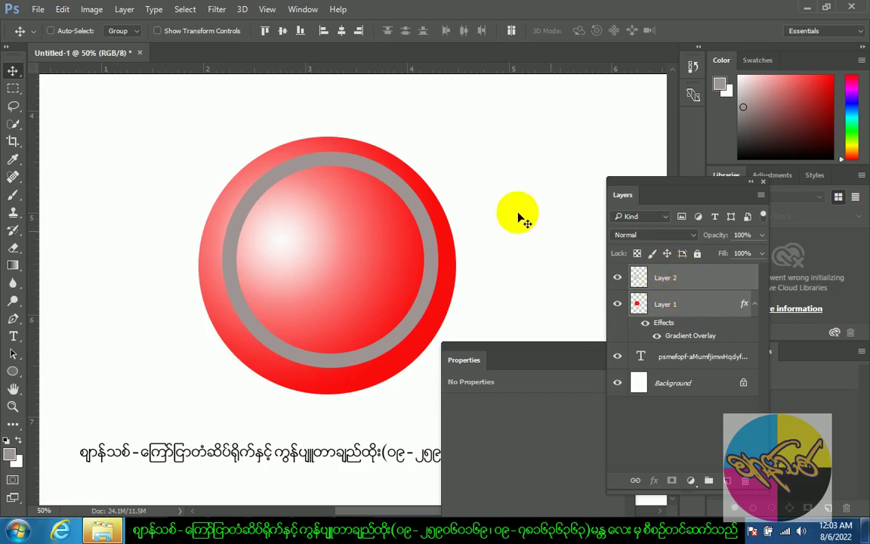
left_click(284, 31)
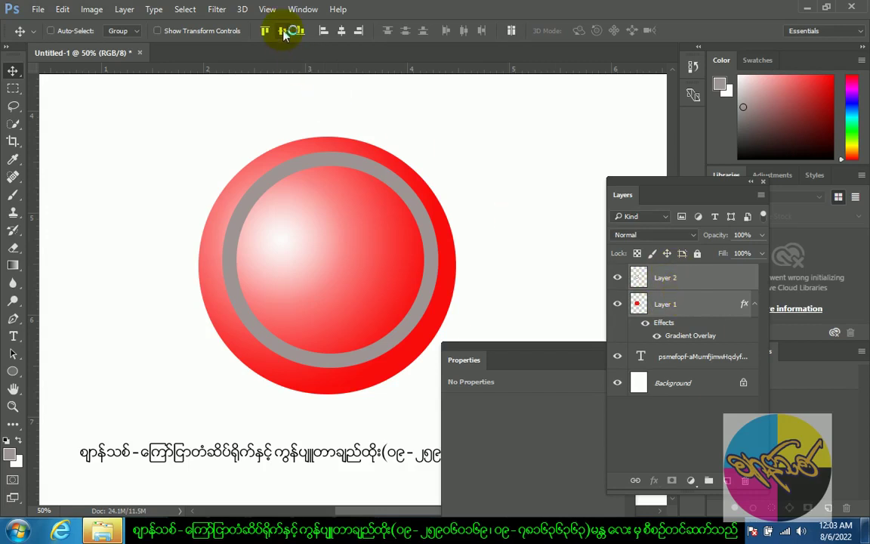
left_click(284, 32)
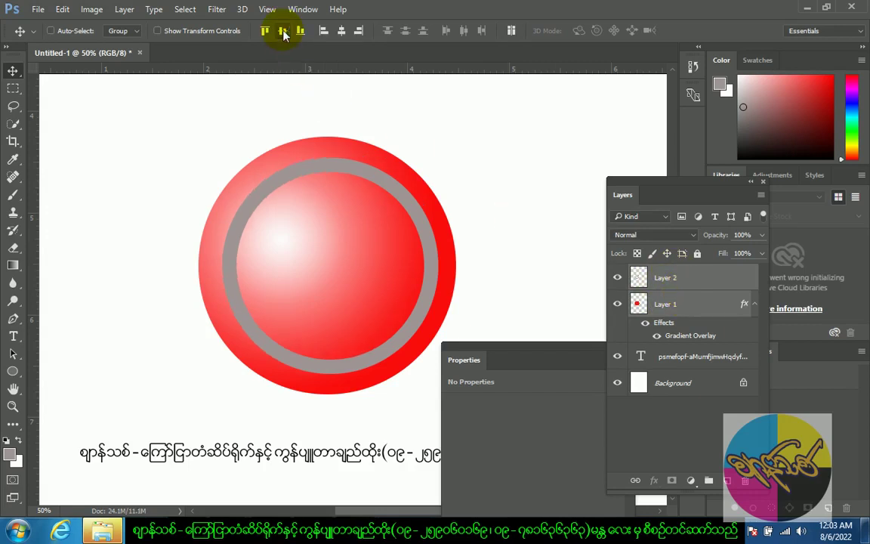
left_click(341, 33)
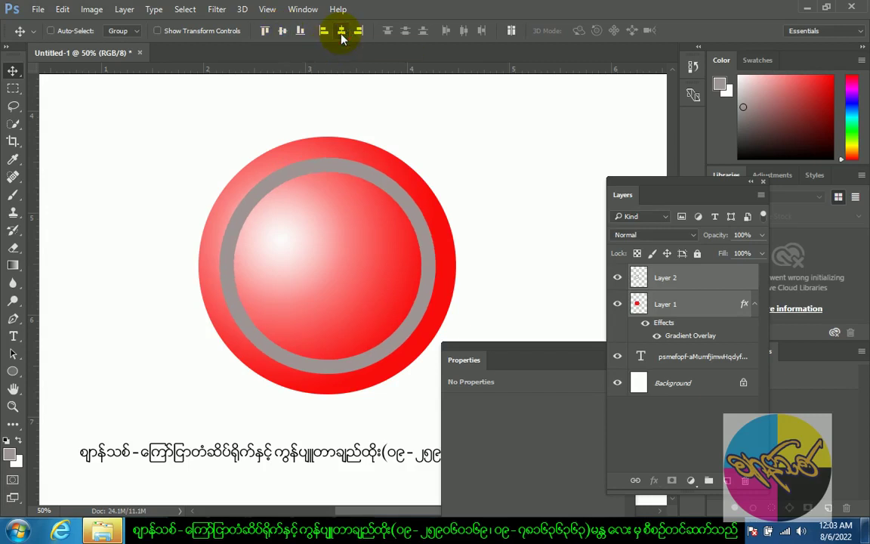
Step: Scale the grey ring evenly to about 112% around its centre
left_click(687, 279)
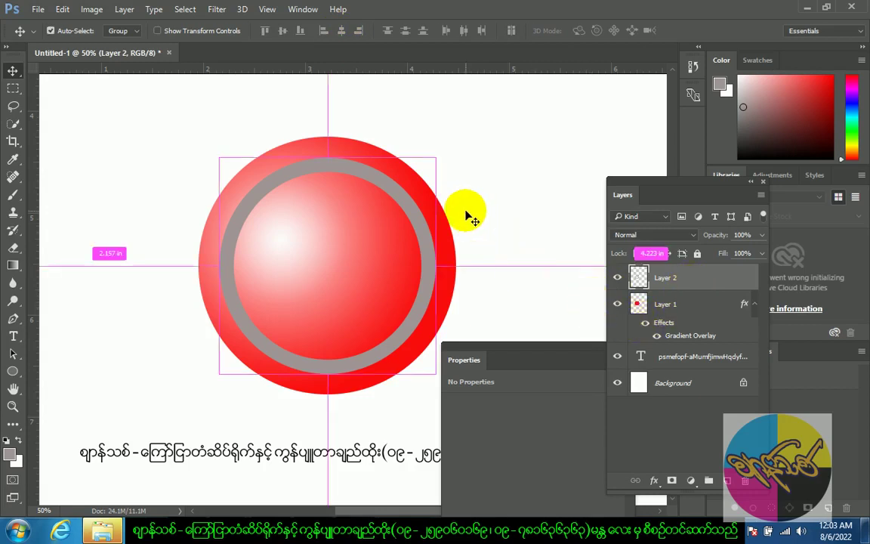
key("ctrl+t")
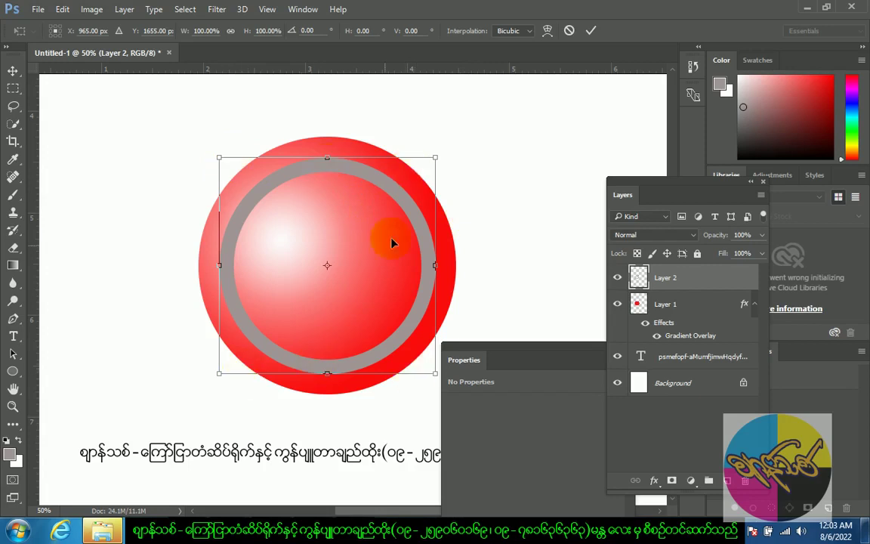
left_click_drag(436, 157, 449, 143)
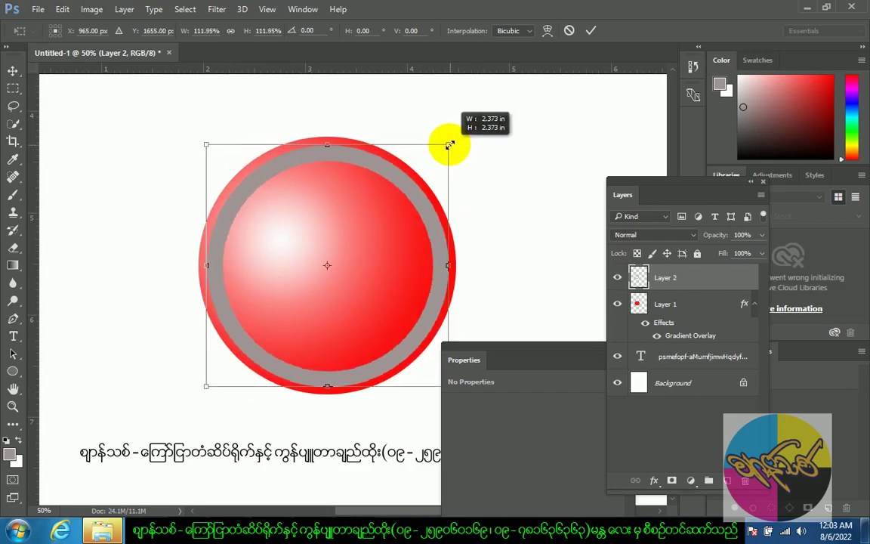
left_click(592, 32)
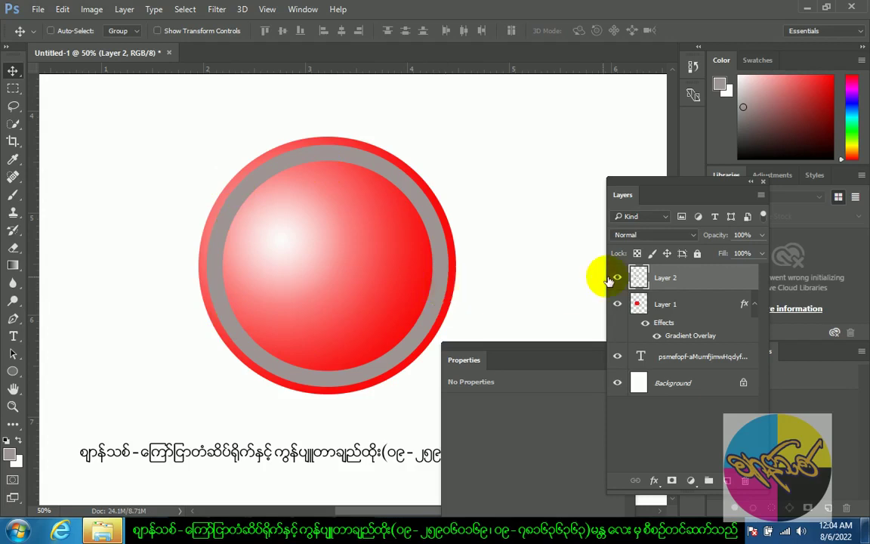
left_click(654, 481)
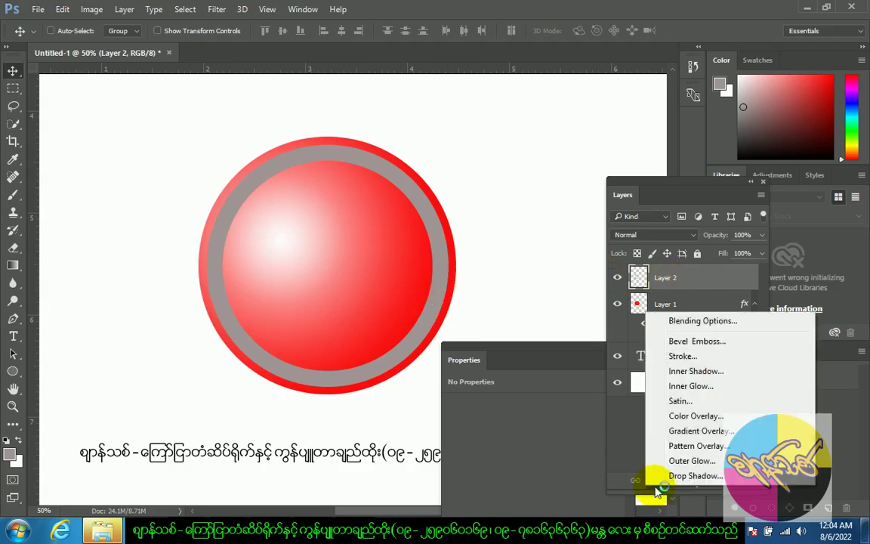
Step: Add a Gradient Overlay to the ring and recolour its red stop light grey
left_click(662, 430)
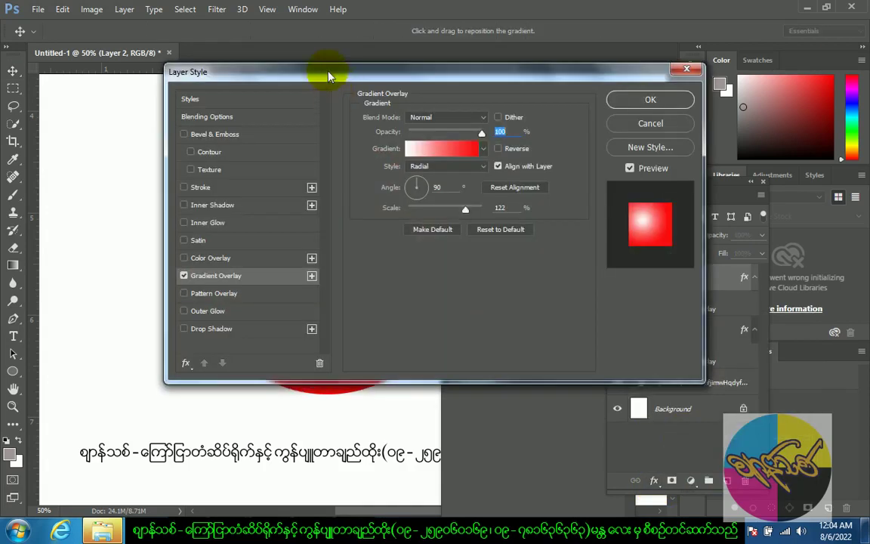
left_click_drag(328, 75, 530, 65)
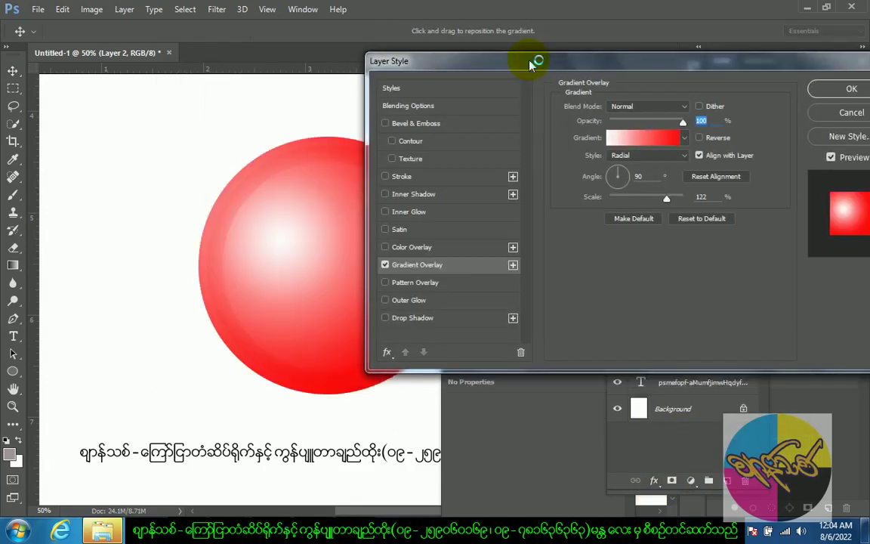
left_click(646, 143)
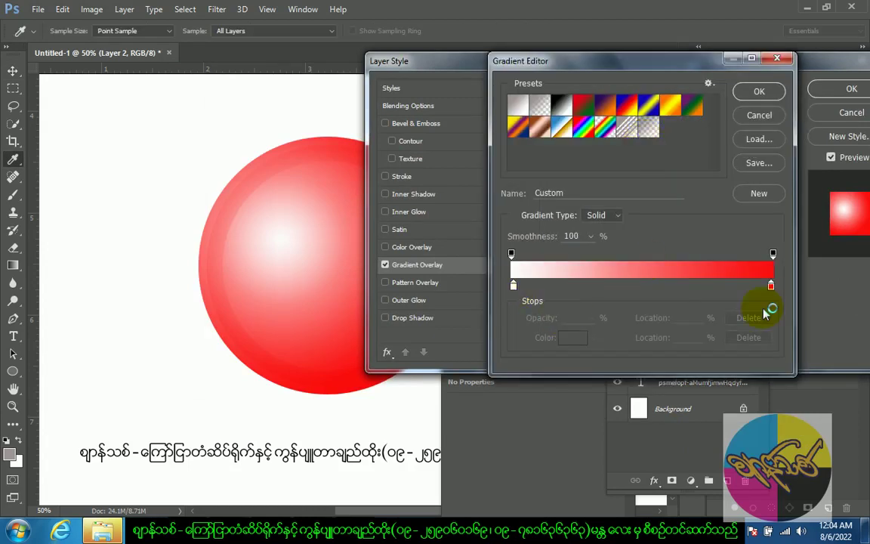
left_click_drag(771, 285, 685, 292)
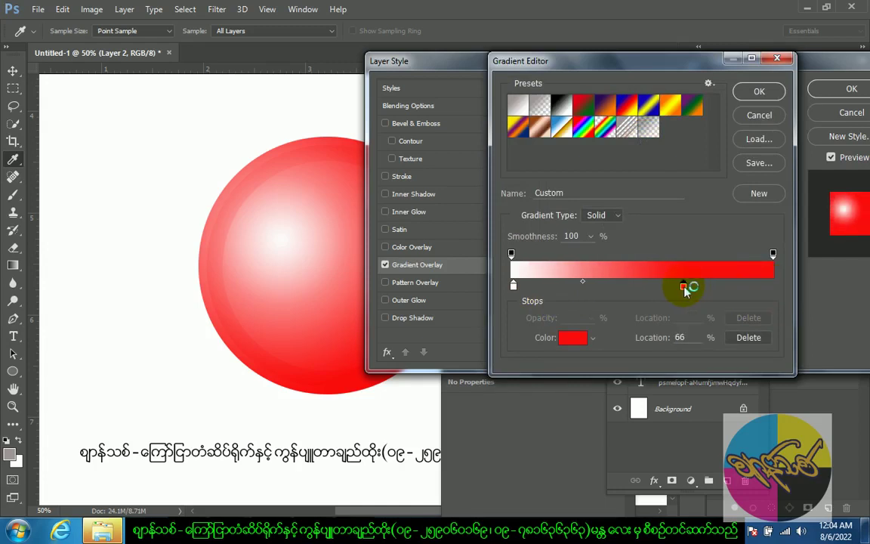
double_click(683, 287)
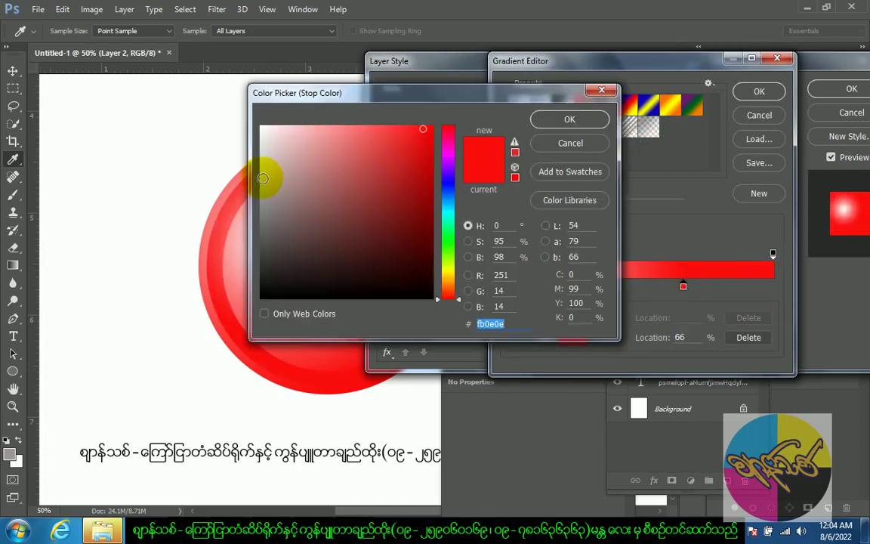
left_click(264, 180)
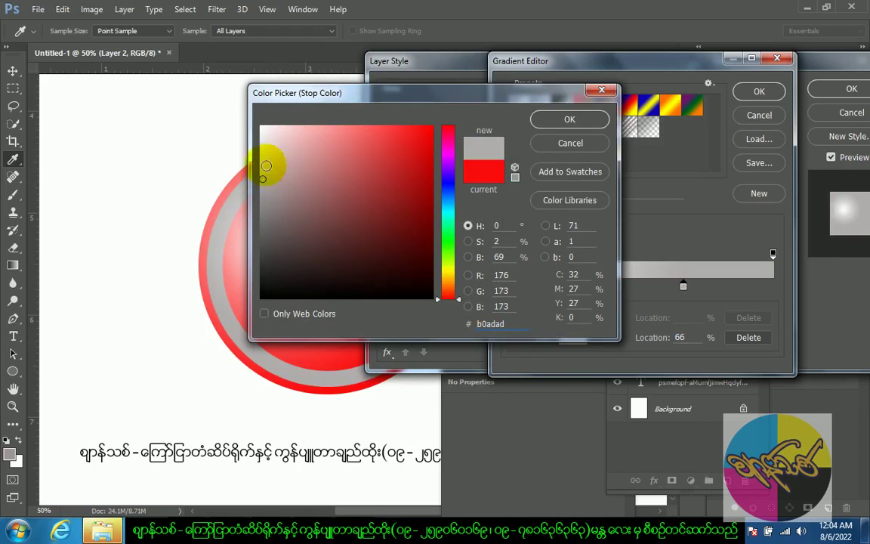
left_click(265, 155)
left_click(568, 120)
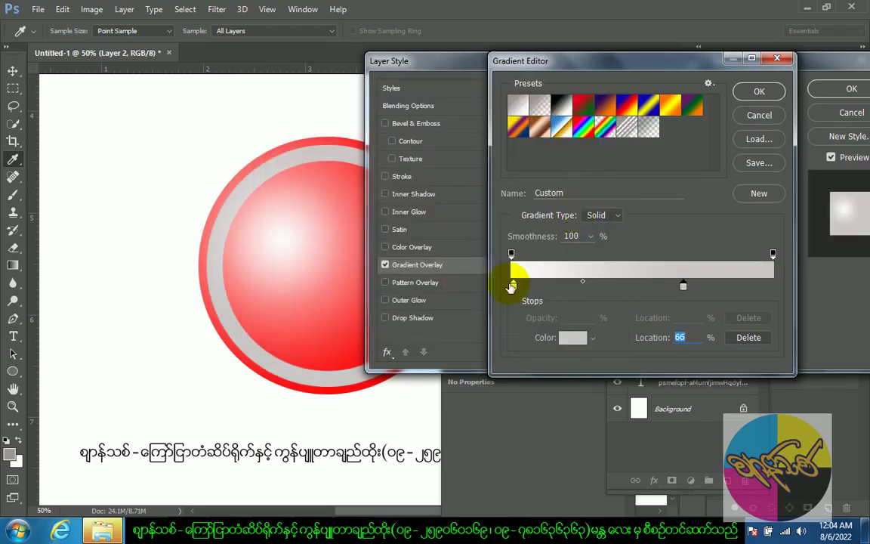
Step: Place white stop at 50 and grey stops at 72 and near the left, then accept
left_click_drag(513, 285, 526, 286)
left_click_drag(531, 289, 548, 286)
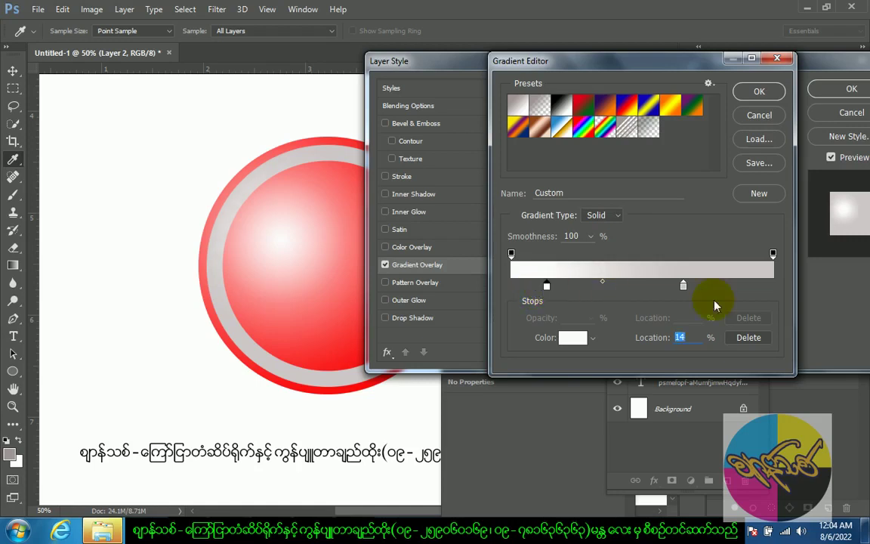
left_click_drag(684, 285, 763, 287)
left_click_drag(547, 286, 643, 286)
left_click_drag(764, 287, 527, 287)
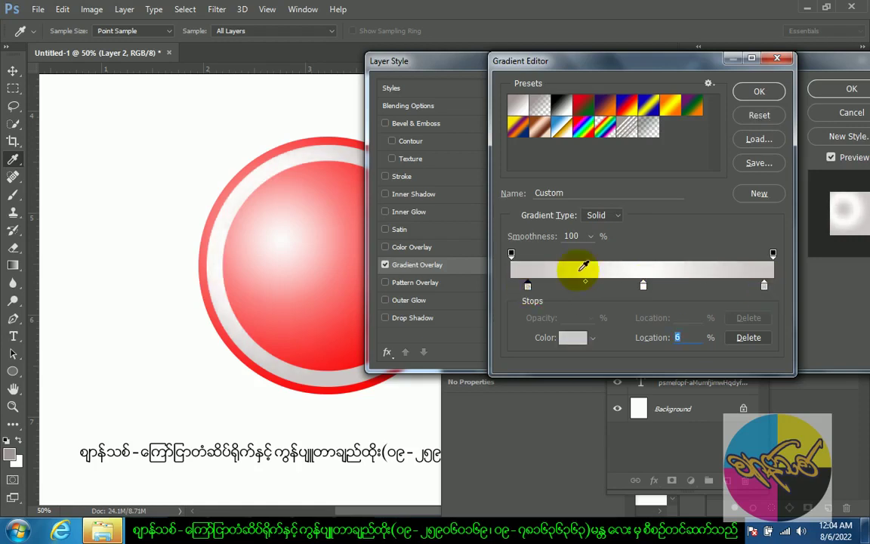
left_click(759, 90)
left_click_drag(512, 63, 602, 61)
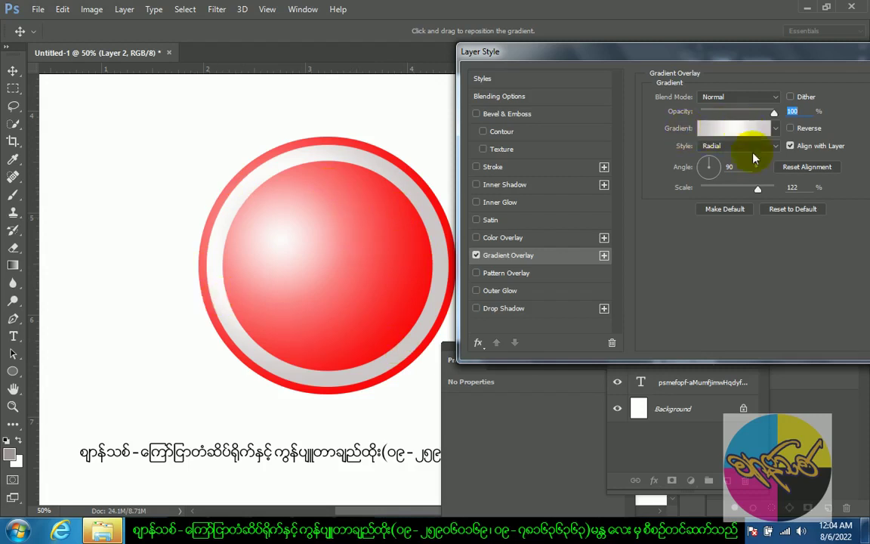
Step: Switch the ring's Gradient Overlay style from Radial to Angle
left_click(725, 146)
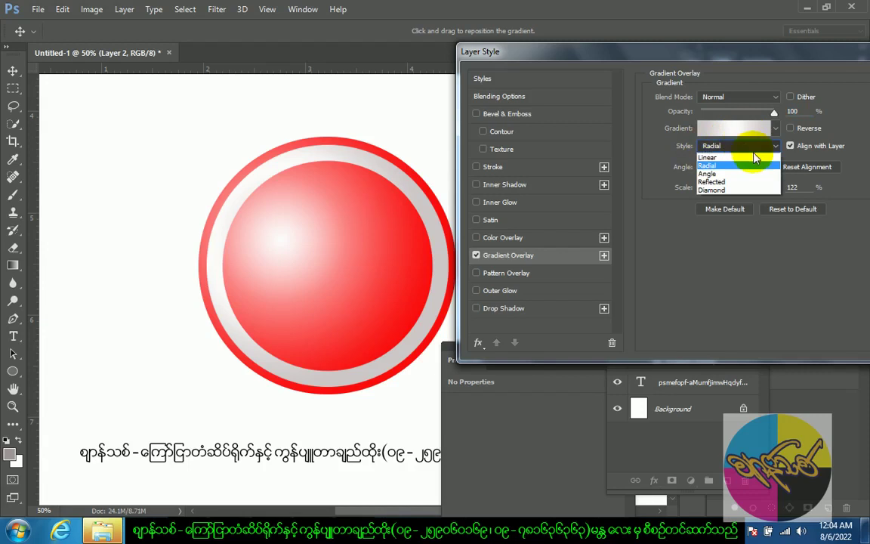
left_click(723, 174)
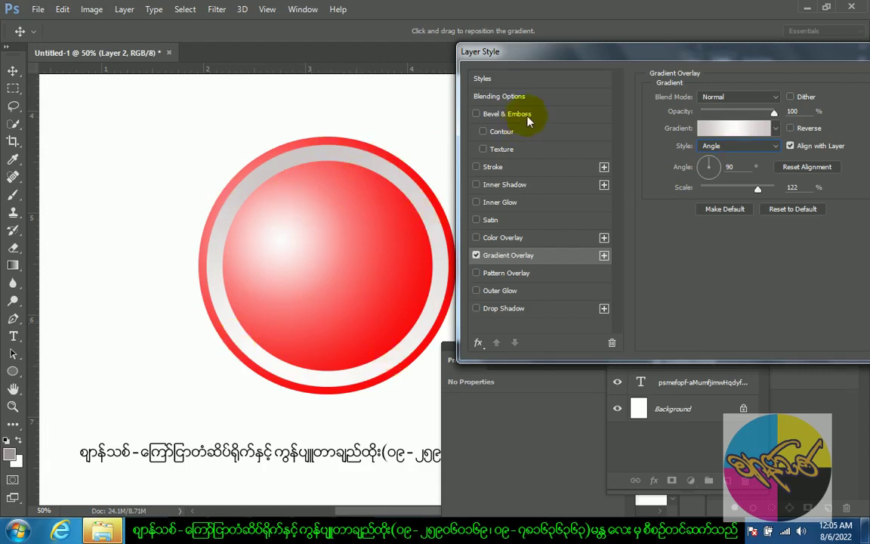
Step: Enable an Inner Bevel on the ring: Chisel Hard, 126% depth, 3 px size
left_click(557, 117)
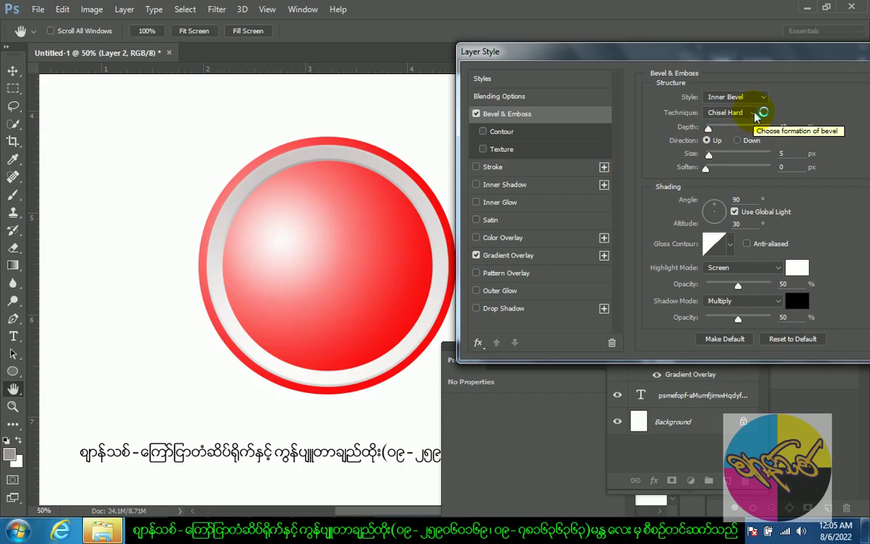
left_click(754, 113)
left_click(746, 132)
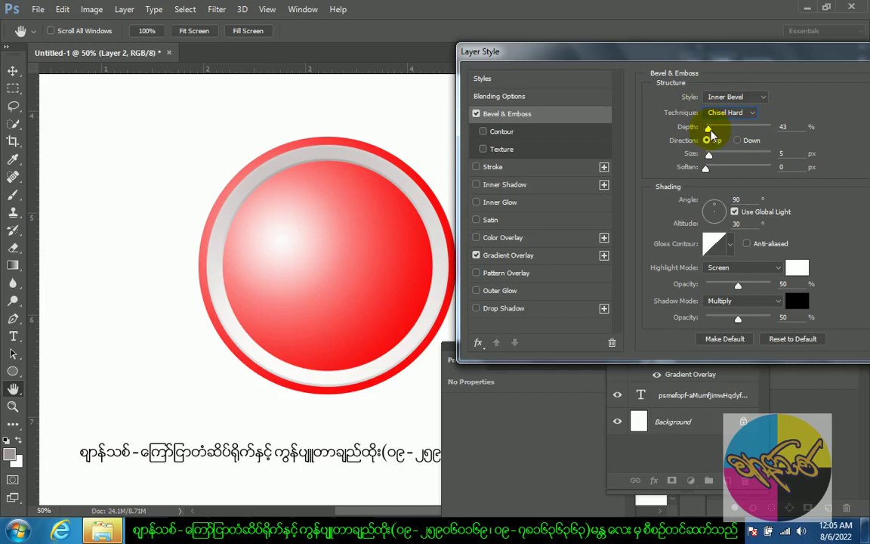
left_click_drag(710, 130, 720, 133)
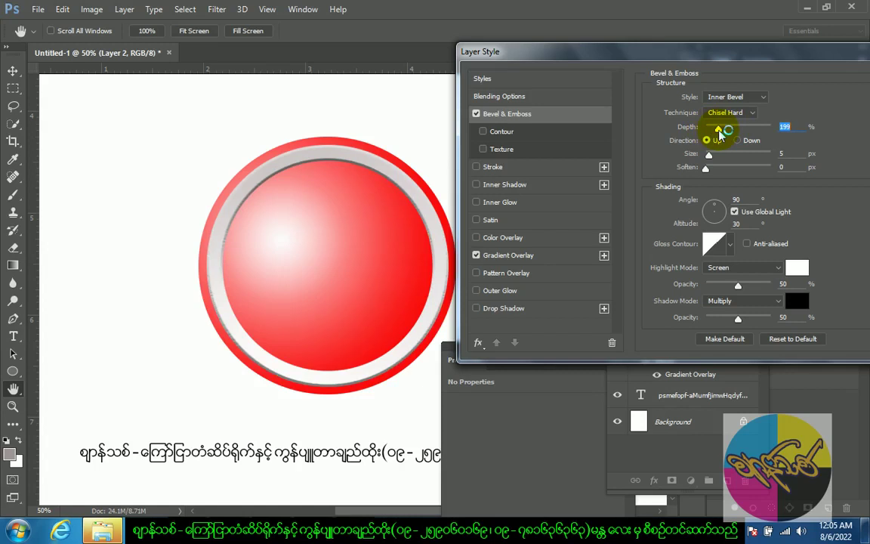
left_click_drag(718, 134, 710, 160)
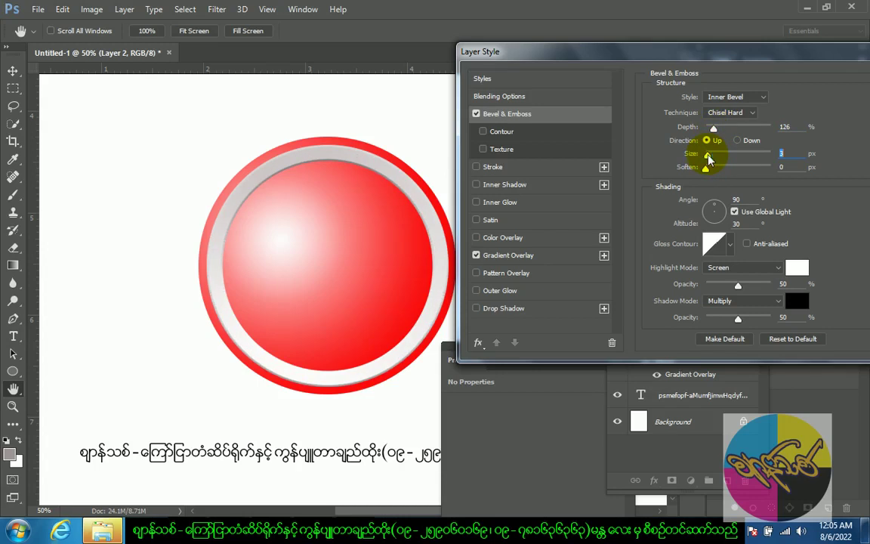
left_click(709, 156)
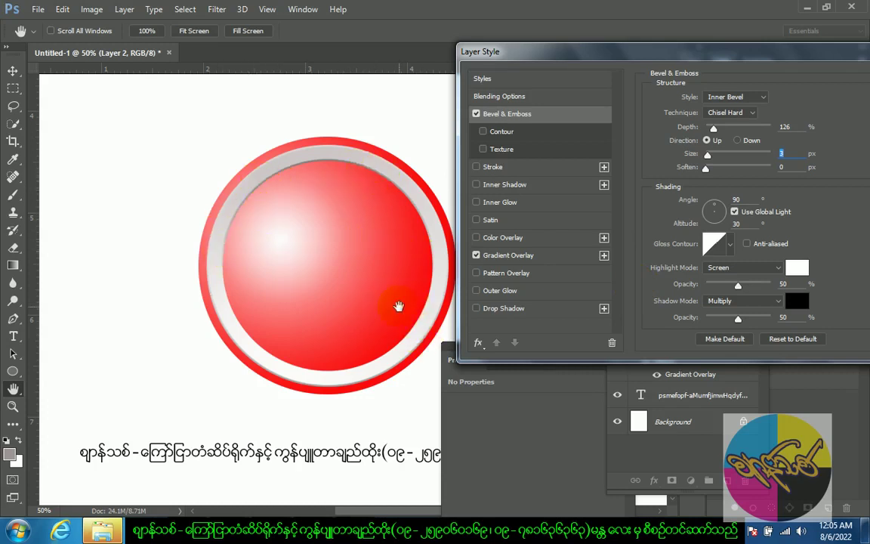
Step: Give the ring a drop shadow with 9 px distance, 132° angle, 54% opacity, and apply
left_click(543, 311)
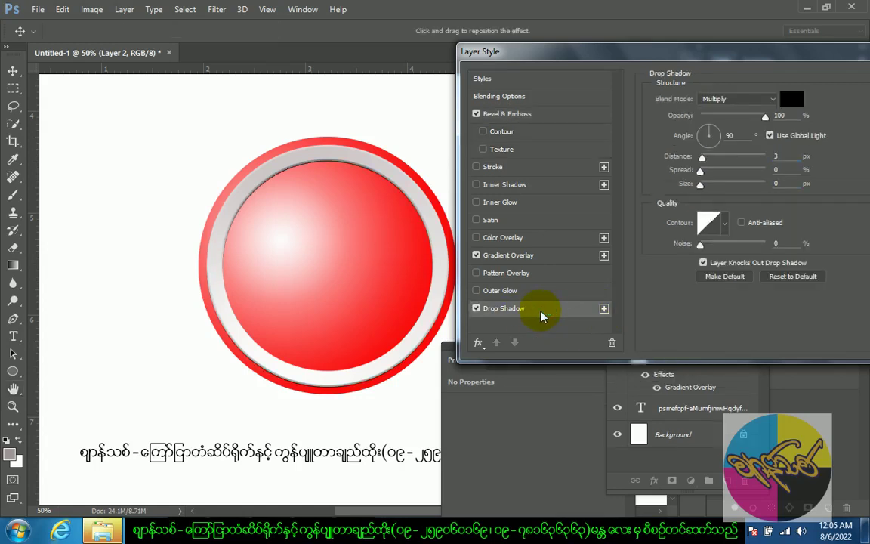
mouse_move(702, 161)
left_mouse_down()
mouse_move(714, 162)
mouse_move(707, 160)
left_mouse_up()
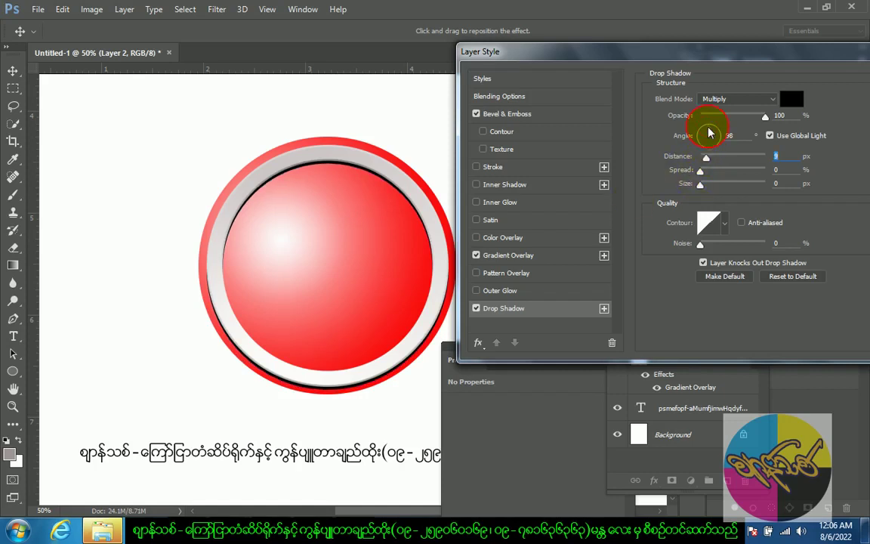
left_click_drag(709, 133, 705, 133)
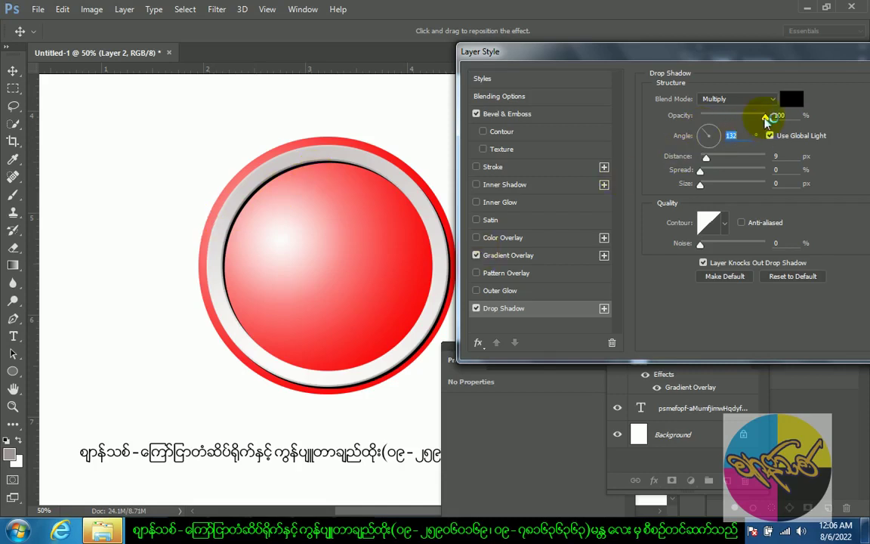
left_click_drag(765, 118, 734, 118)
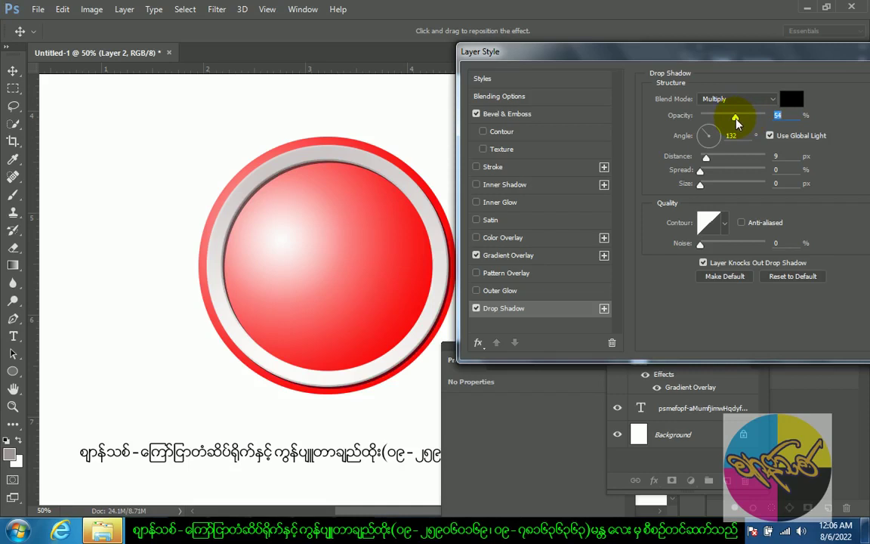
left_click_drag(721, 53, 601, 72)
left_click(823, 96)
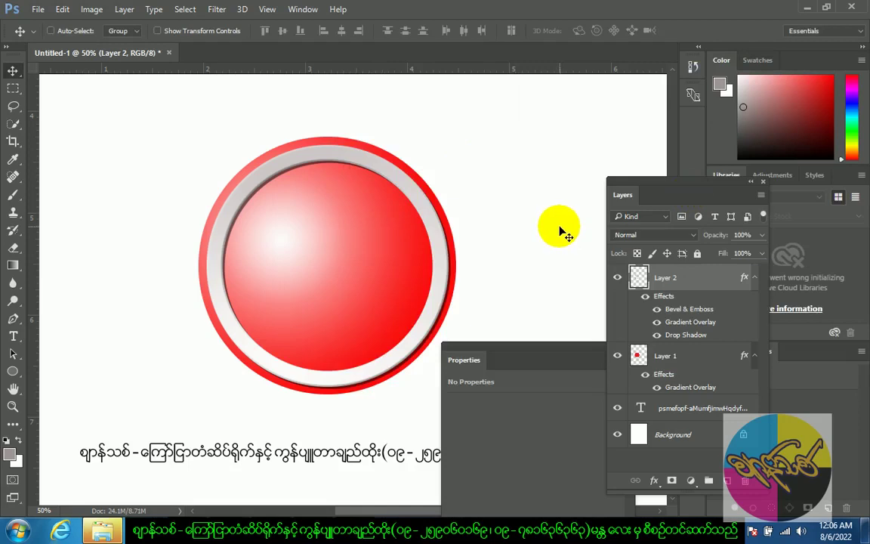
Step: Draw a trial rounded-rectangle path over the circle, then delete the misplaced one
left_click(13, 370)
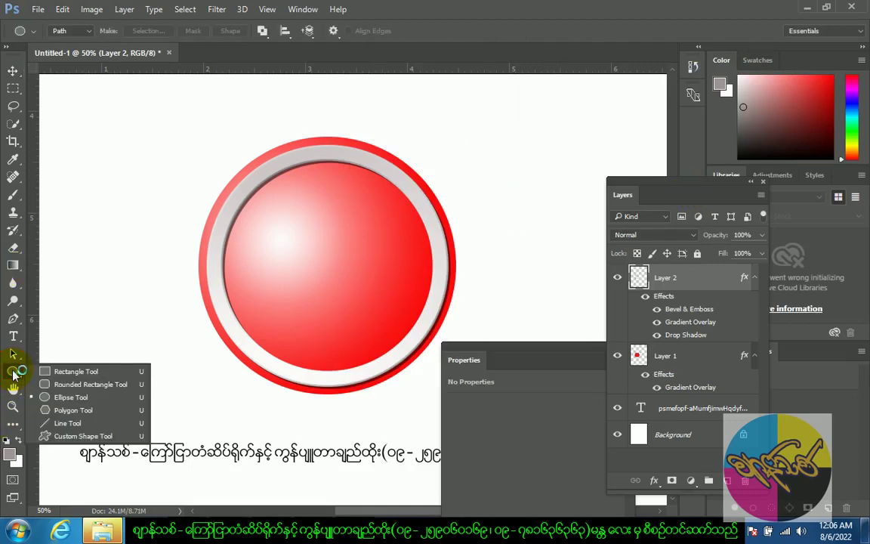
left_click(80, 384)
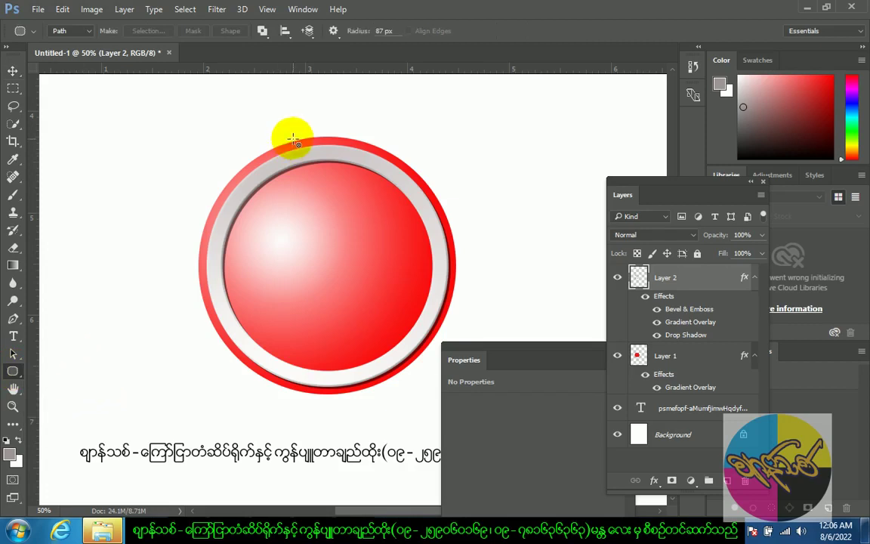
left_click_drag(308, 192, 347, 372)
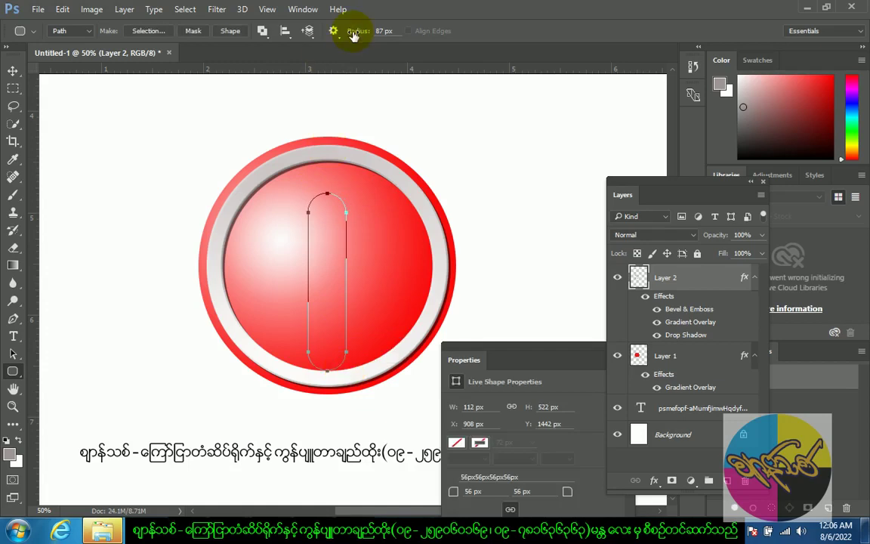
left_click_drag(352, 31, 359, 31)
left_click_drag(406, 114, 450, 310)
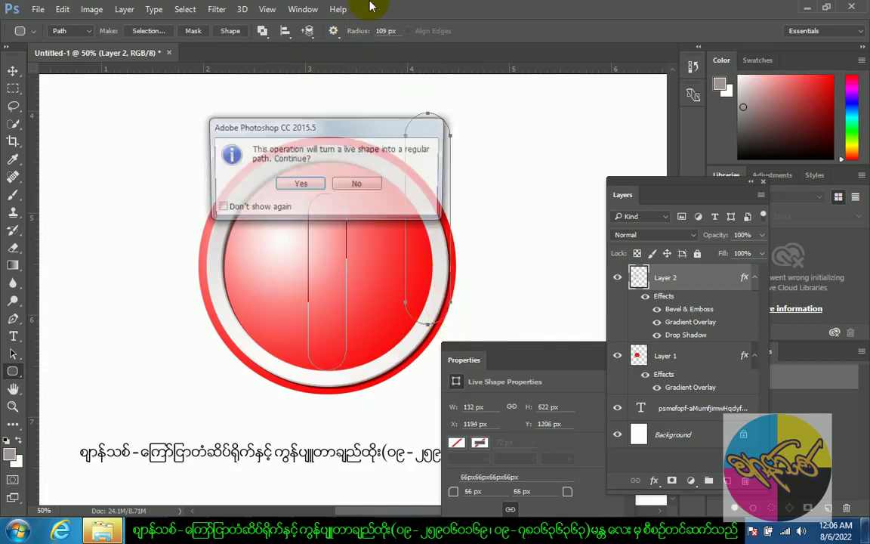
left_click(303, 183)
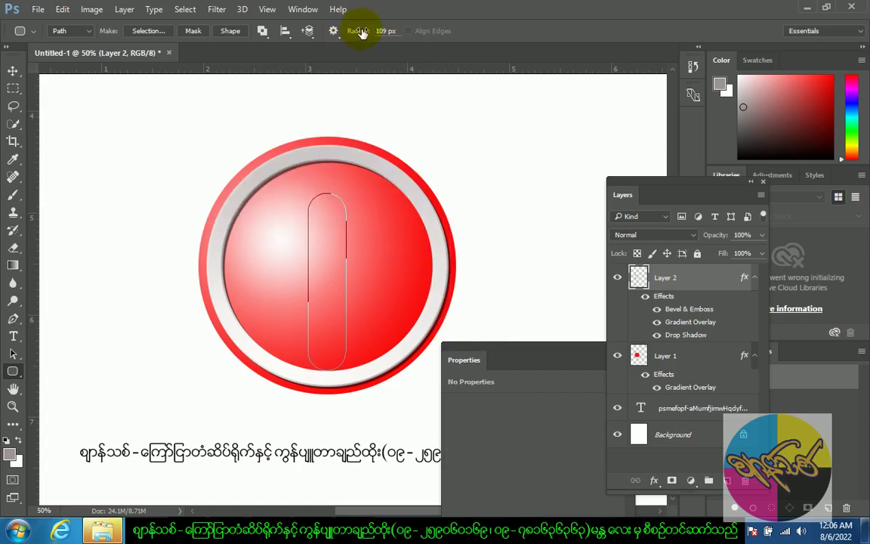
key("Delete")
Step: Draw a 128 × 554 px rounded-rectangle path with 64 px corners, centred on the circle
left_click_drag(303, 217, 343, 384)
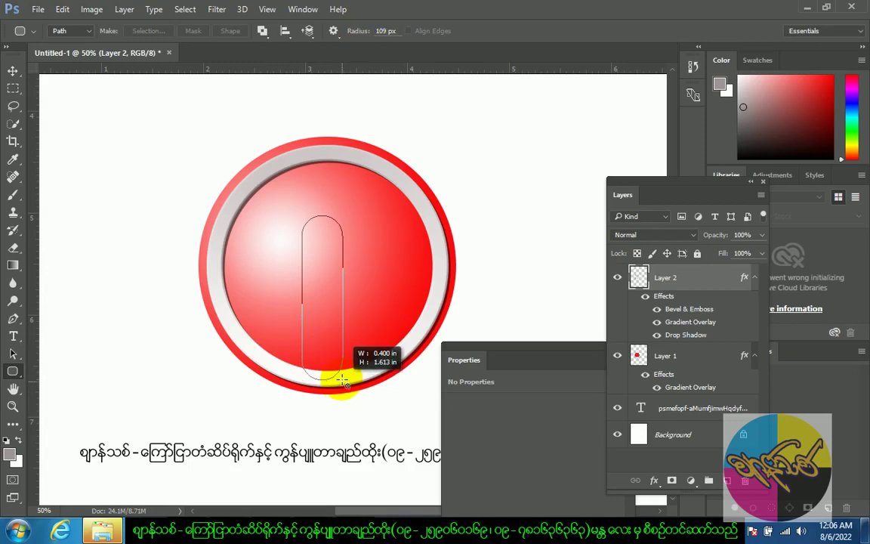
mouse_move(343, 383)
left_mouse_down()
mouse_move(352, 383)
mouse_move(344, 348)
mouse_move(347, 375)
left_mouse_up()
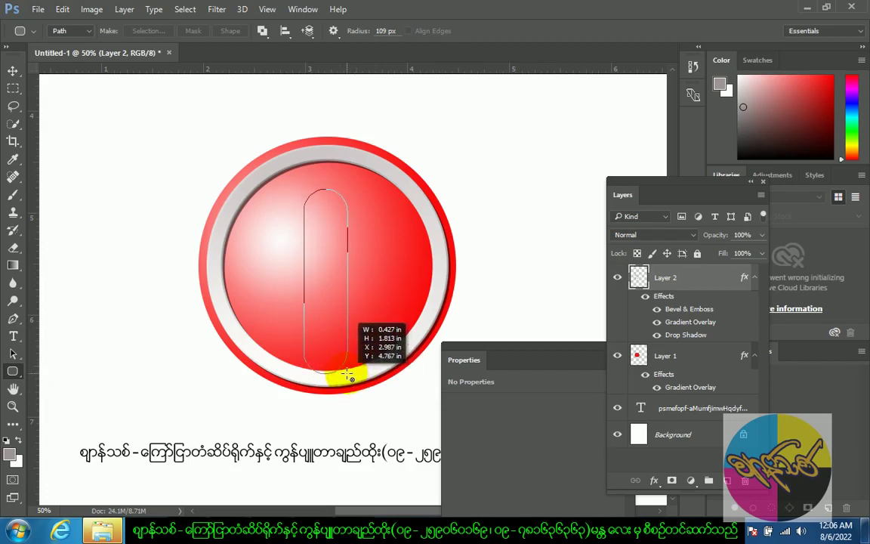
left_click_drag(349, 375, 347, 374)
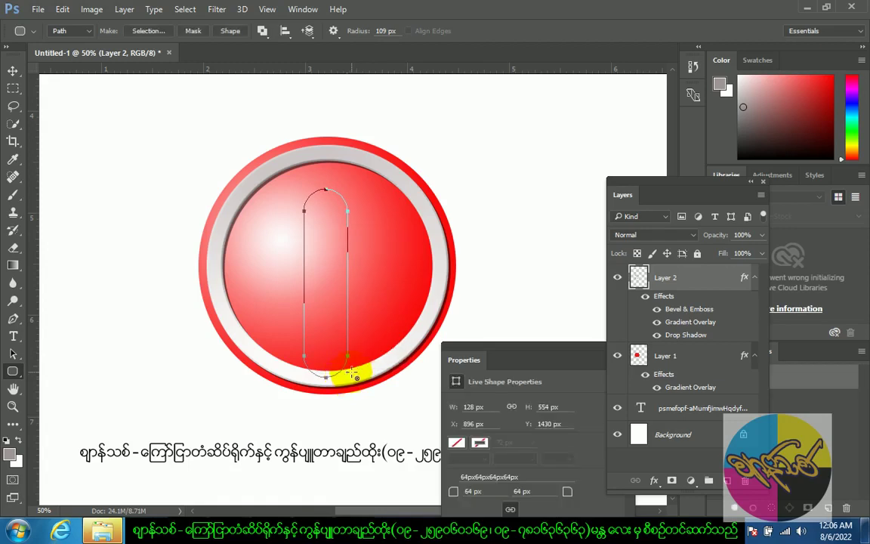
key("ctrl+plus")
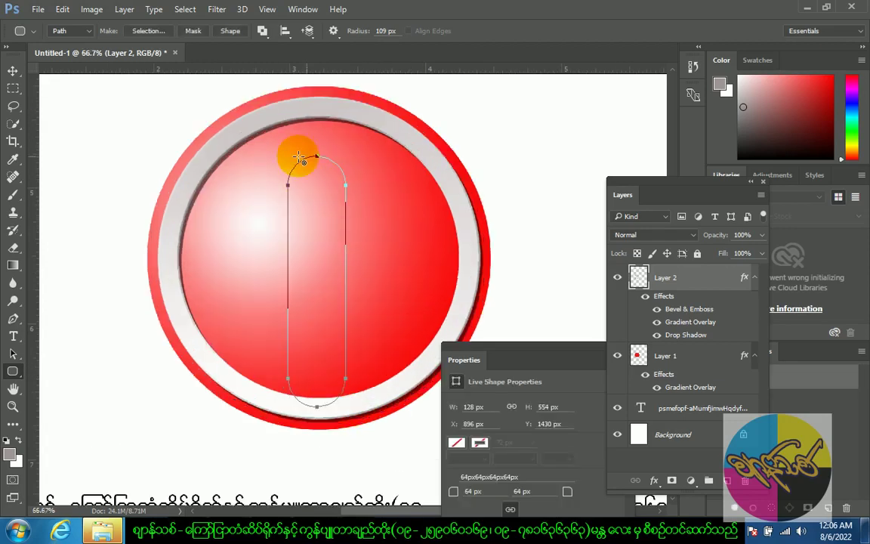
mouse_move(303, 340)
left_mouse_down()
mouse_move(305, 307)
mouse_move(334, 301)
left_mouse_up()
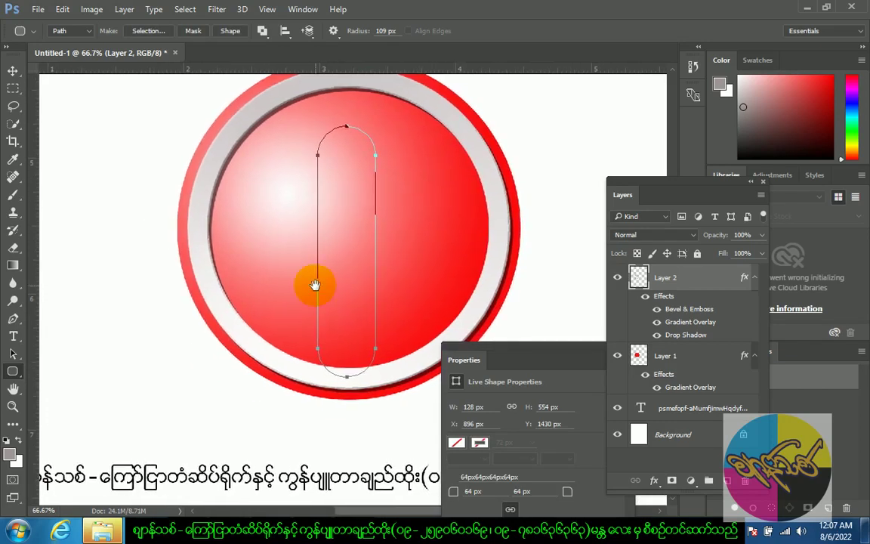
key("ctrl+minus")
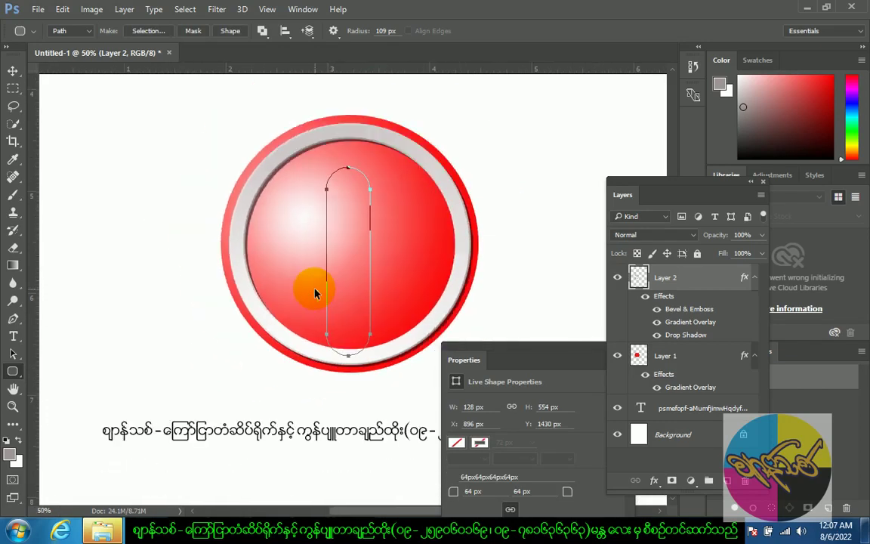
left_click_drag(548, 351, 483, 368)
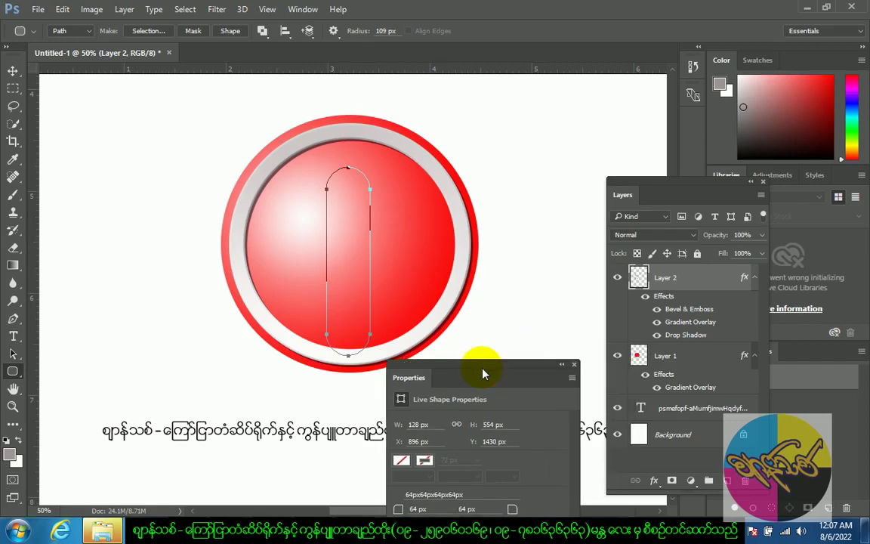
left_click(568, 368)
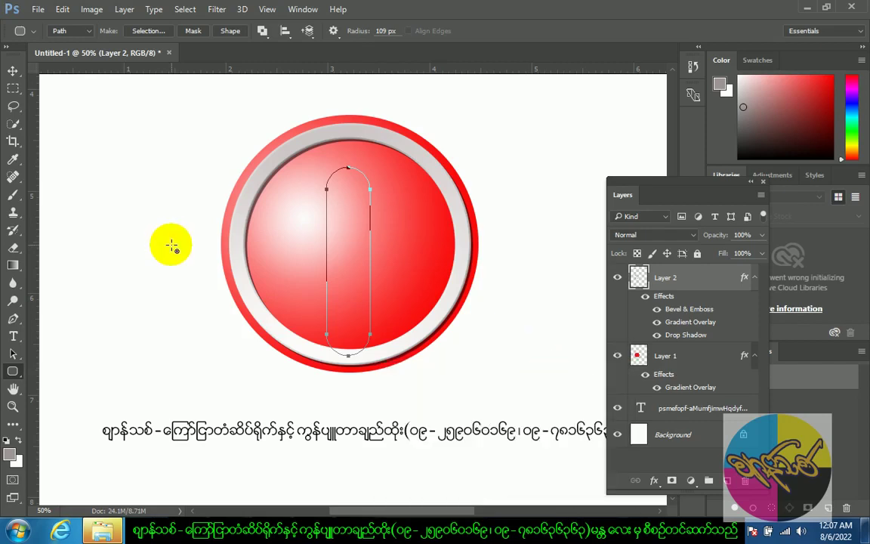
Step: Set up the Brush tool at 100% hardness
left_click(14, 195)
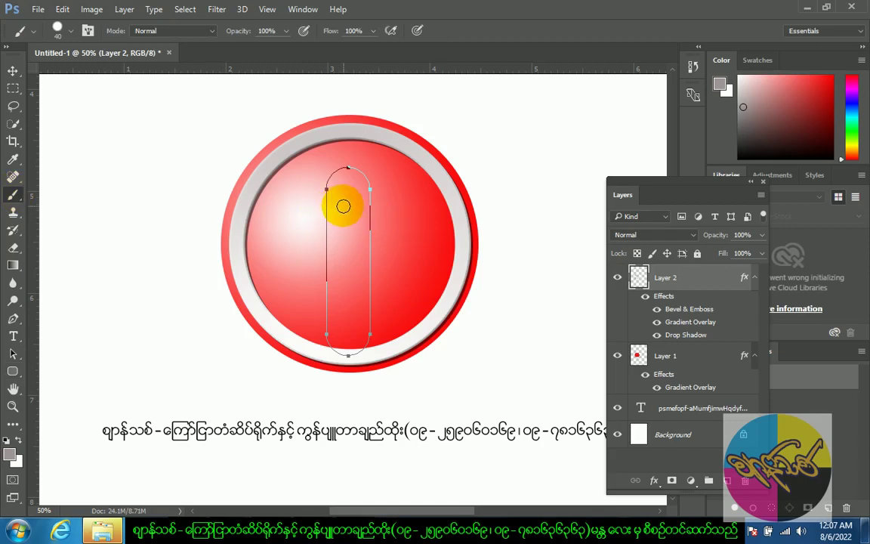
right_click(343, 205)
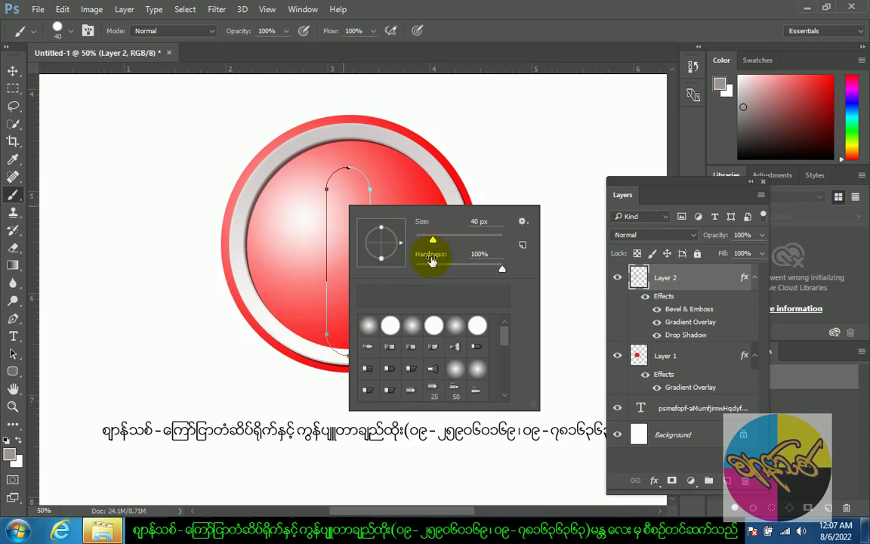
left_click(483, 260)
left_click(449, 34)
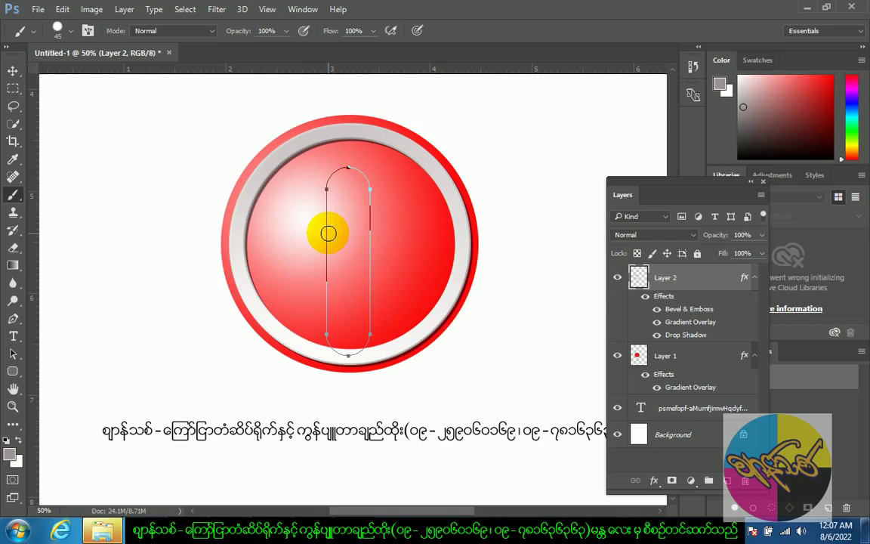
Step: Stroke the pill path with grey on new Layer 3, then delete the path
key("Return")
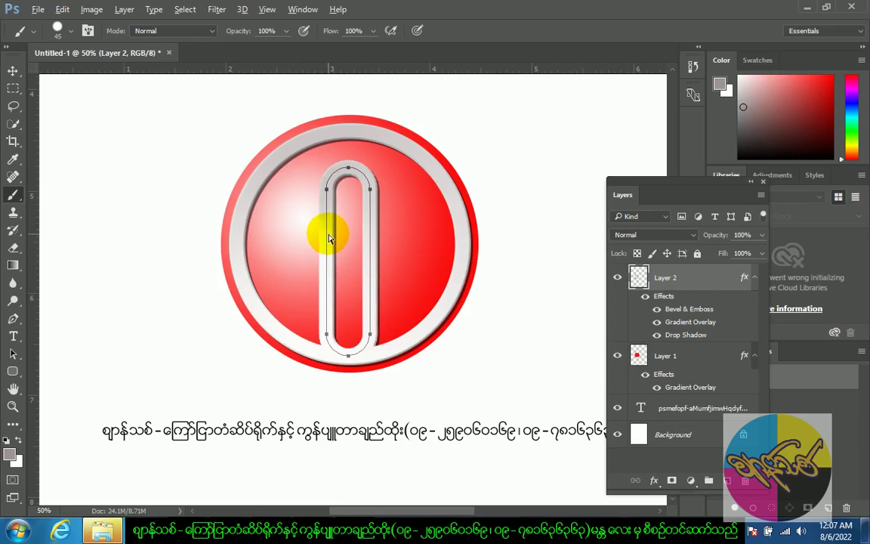
key("ctrl+z")
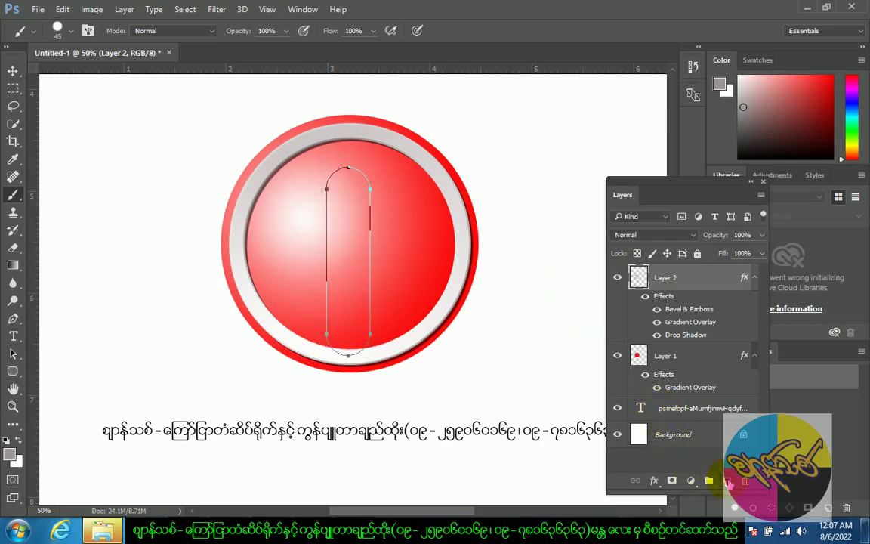
left_click(727, 481)
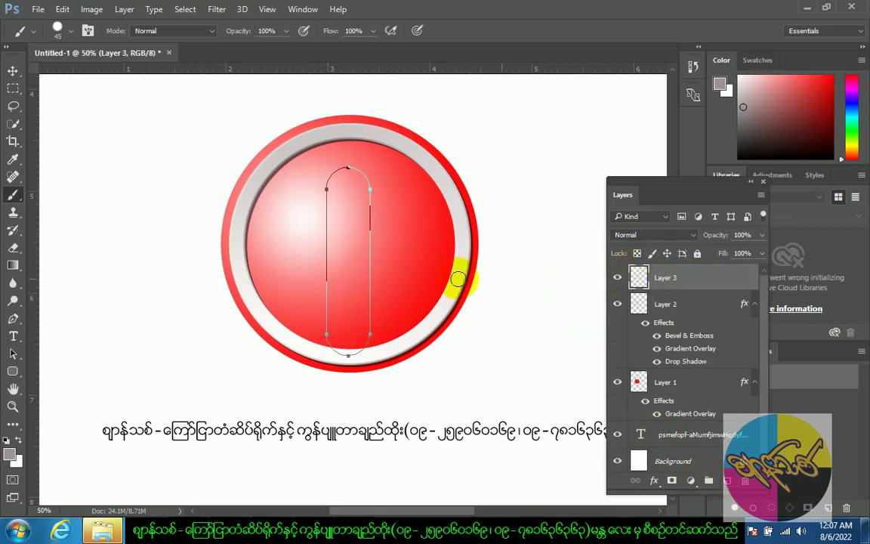
key("Return")
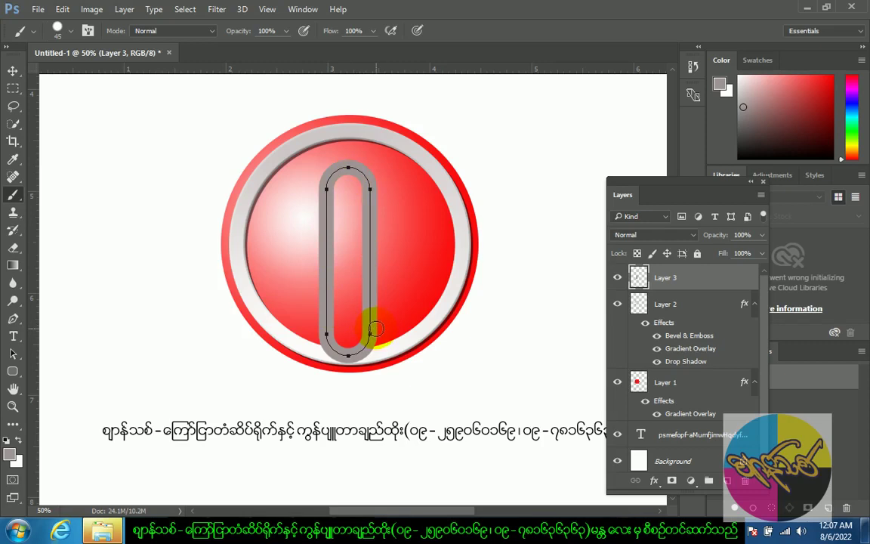
key("Delete")
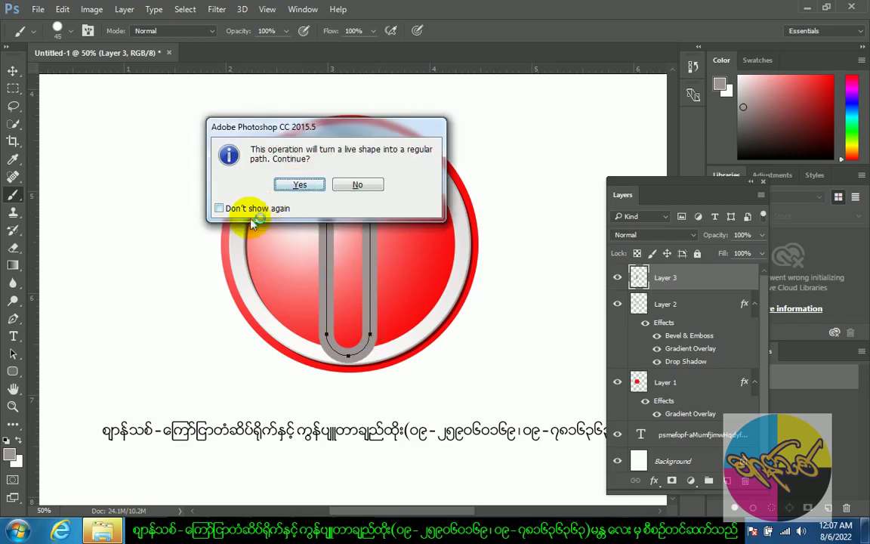
left_click(290, 185)
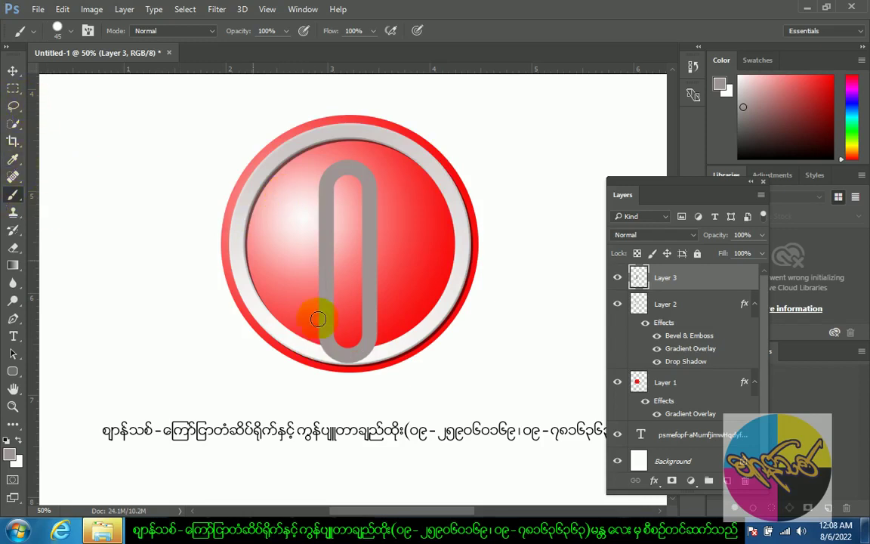
Step: Erase the pill's rounded bottom end with a rectangular selection
left_click(13, 91)
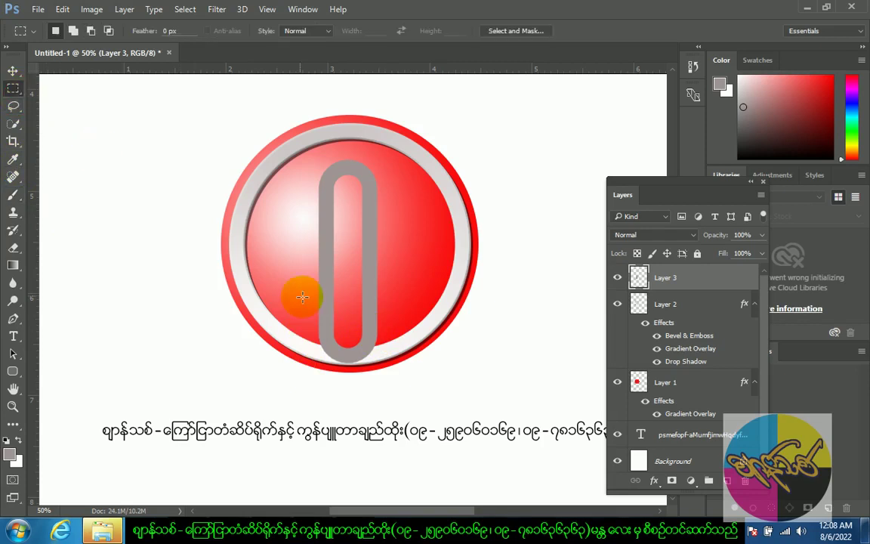
left_click_drag(308, 325, 395, 390)
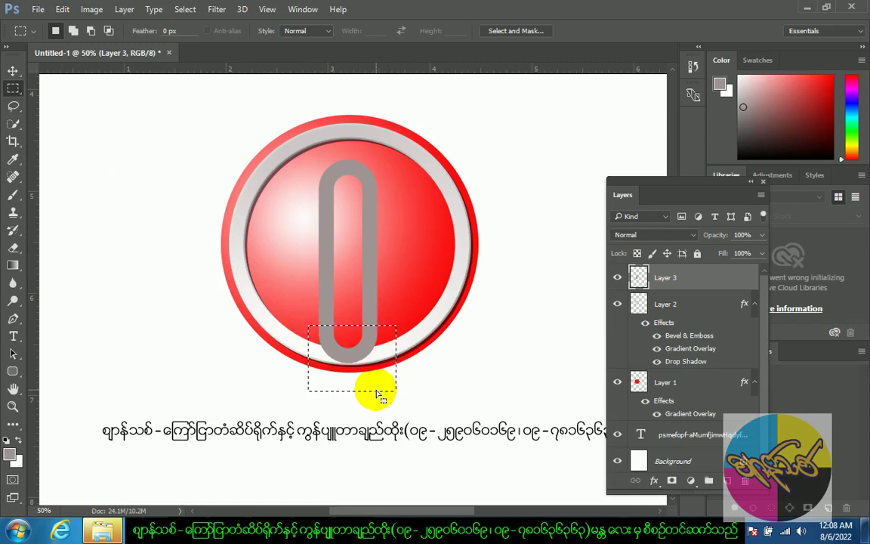
key("Delete")
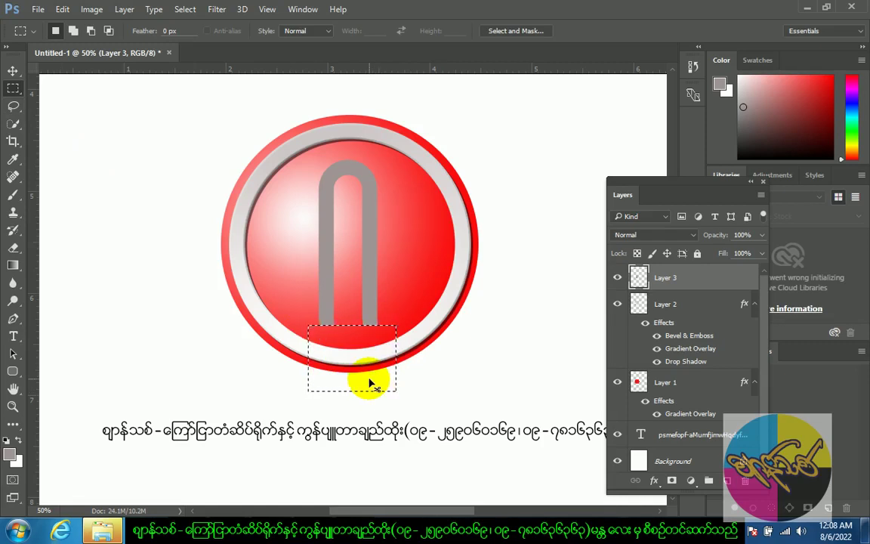
key("ctrl+d")
Step: Narrow the grey arch to 88.64% width and raise it inside the circle
left_click(13, 70)
mouse_move(371, 262)
left_mouse_down()
mouse_move(379, 287)
mouse_move(380, 263)
left_mouse_up()
key("ctrl+t")
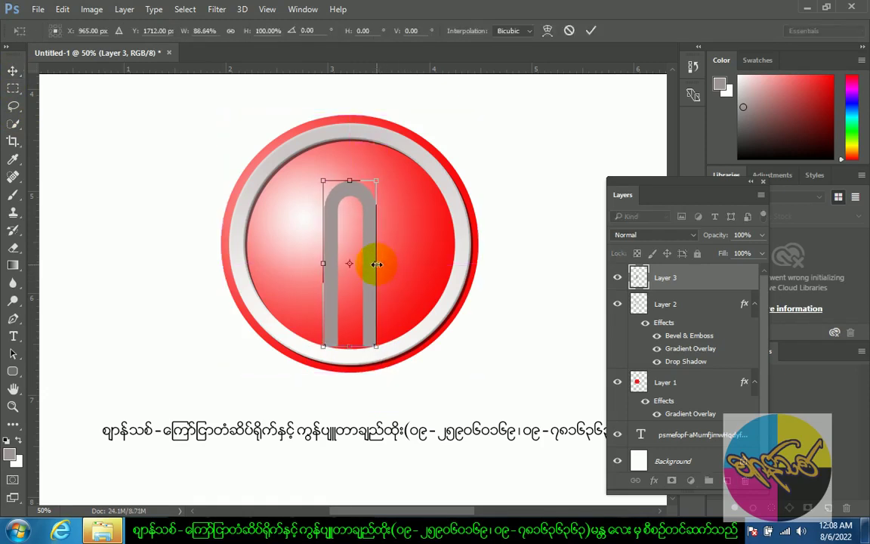
key("Return")
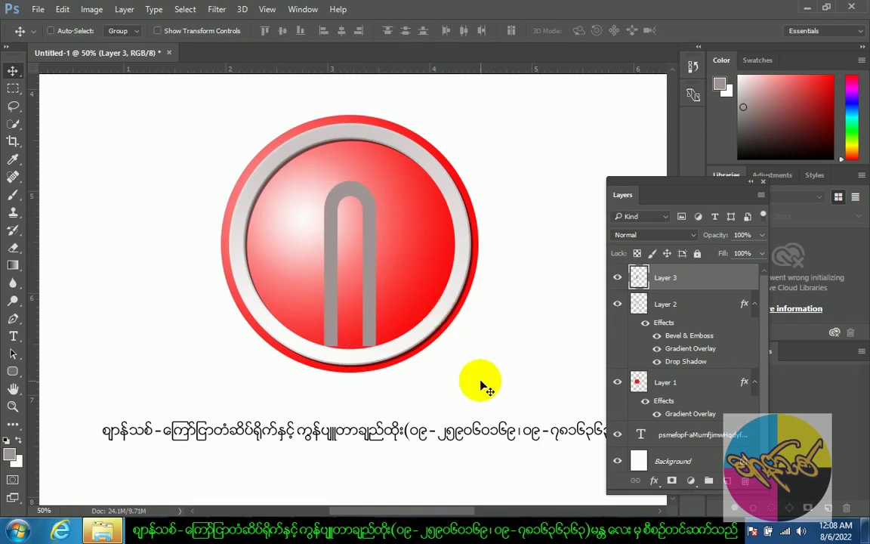
left_click_drag(382, 310, 375, 287)
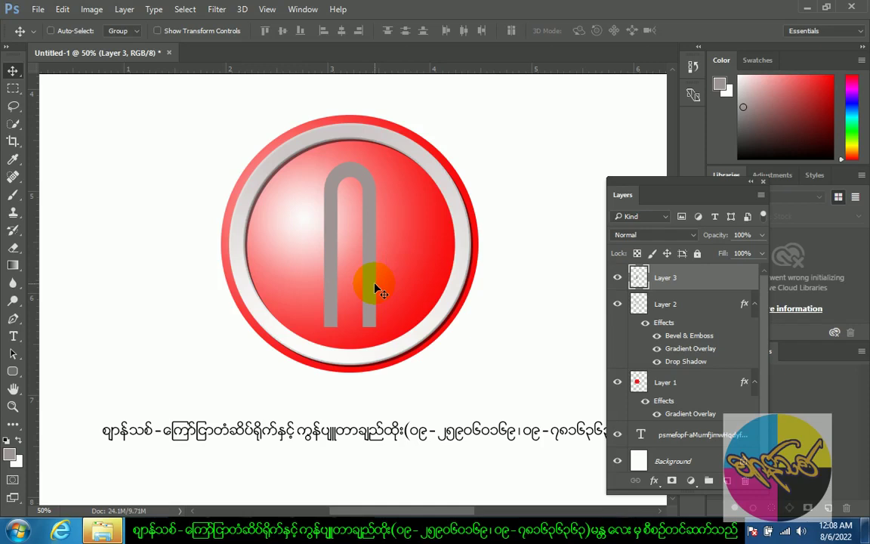
key("ctrl+plus")
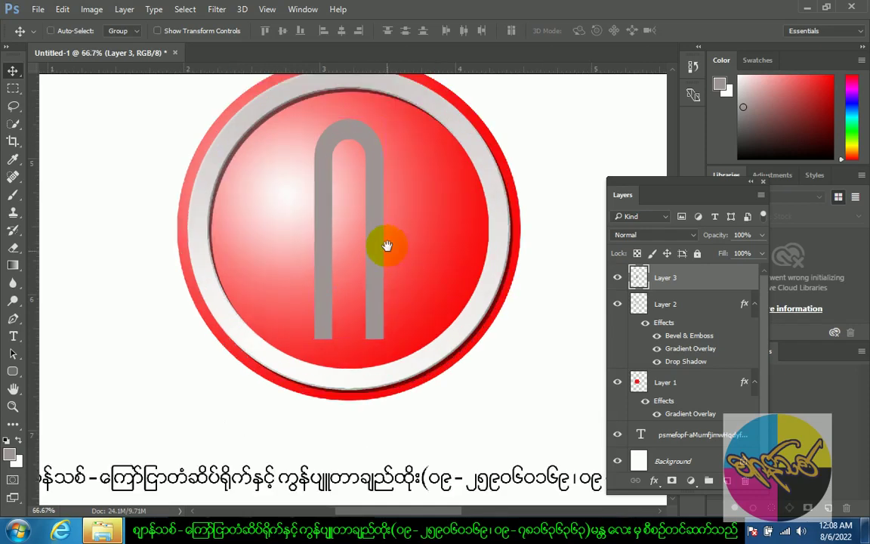
Step: Place a vertical guide through the centre of the Layer 2 ring
left_click_drag(387, 246, 356, 277)
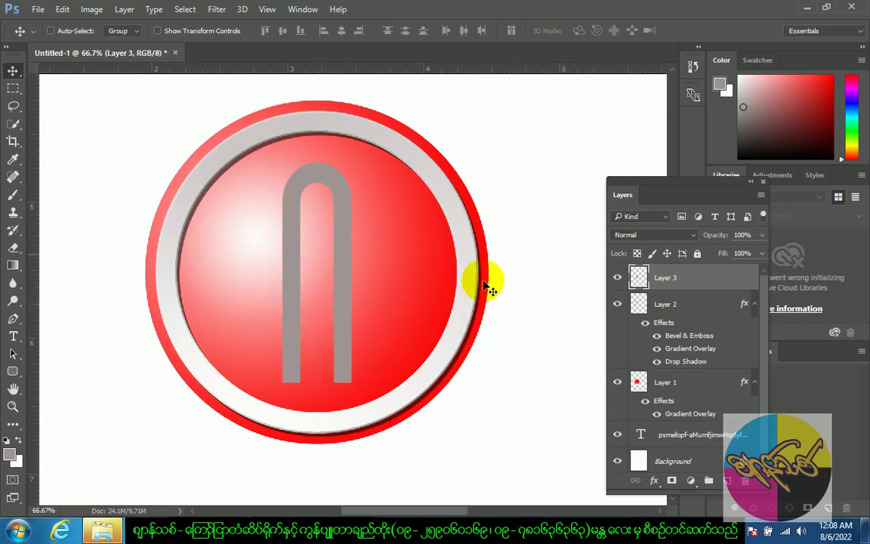
left_click(692, 304)
left_click(617, 304)
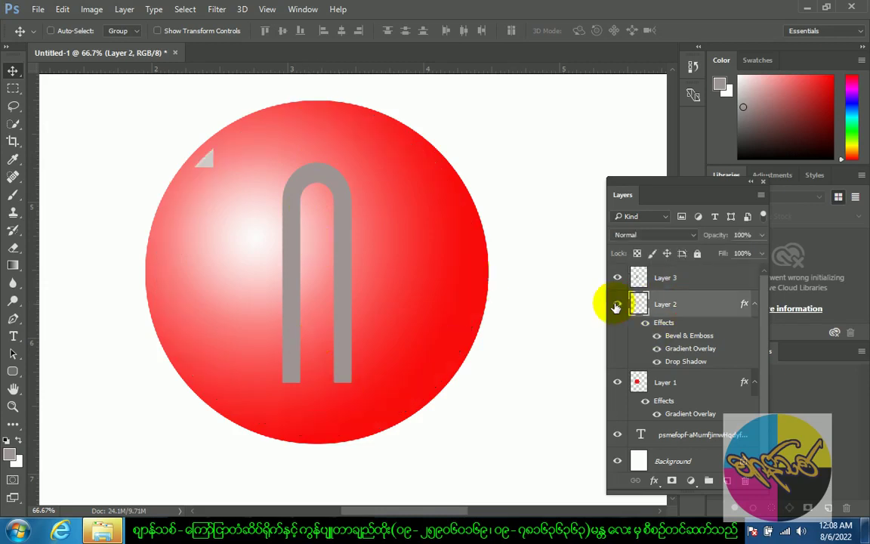
left_click(617, 304)
key("ctrl+t")
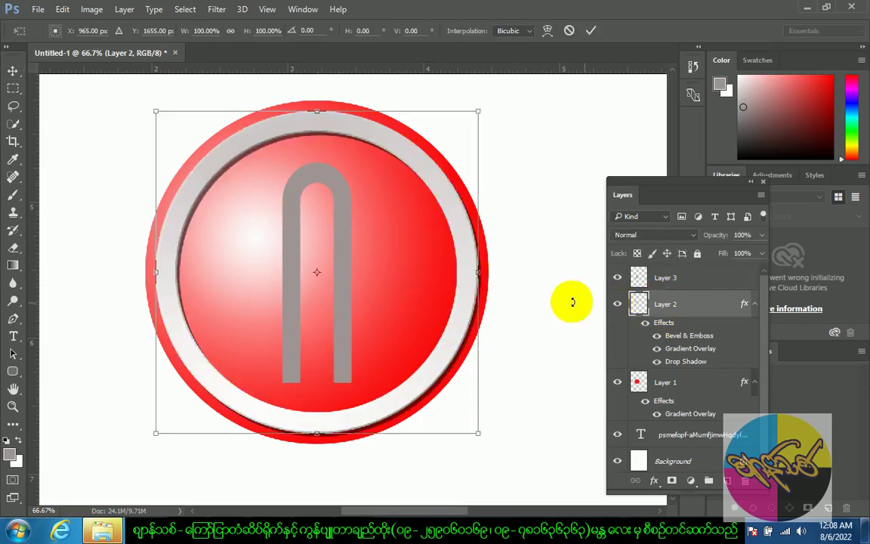
left_click_drag(30, 329, 316, 333)
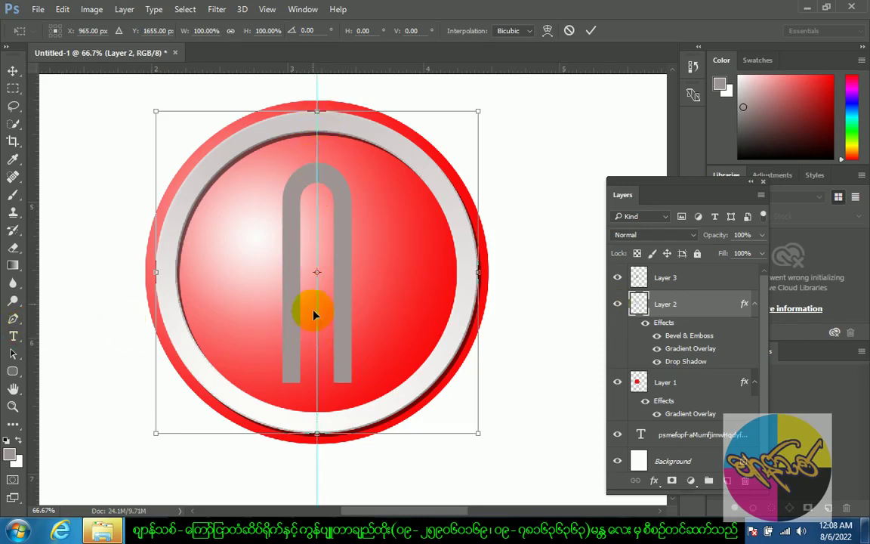
left_click(591, 30)
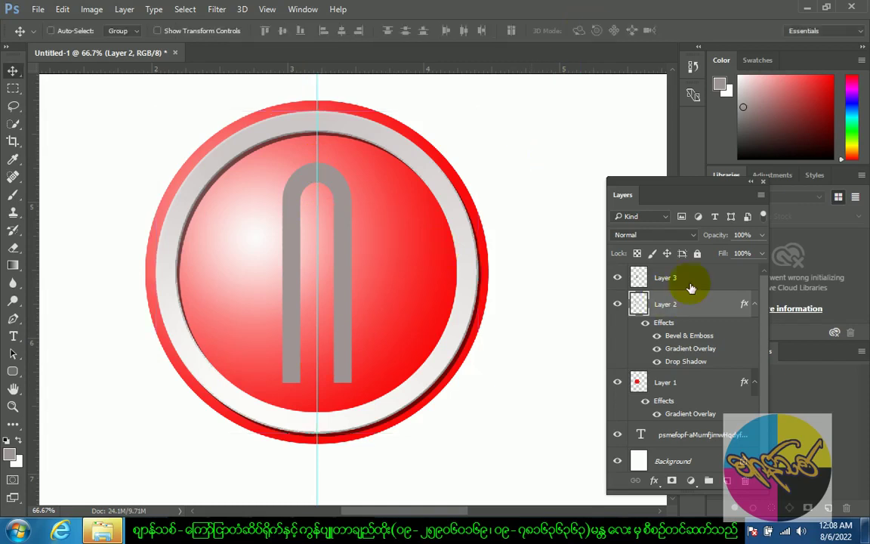
Step: Nudge the grey arch on Layer 3 down about 0.057 in onto the centre guide
left_click(678, 279)
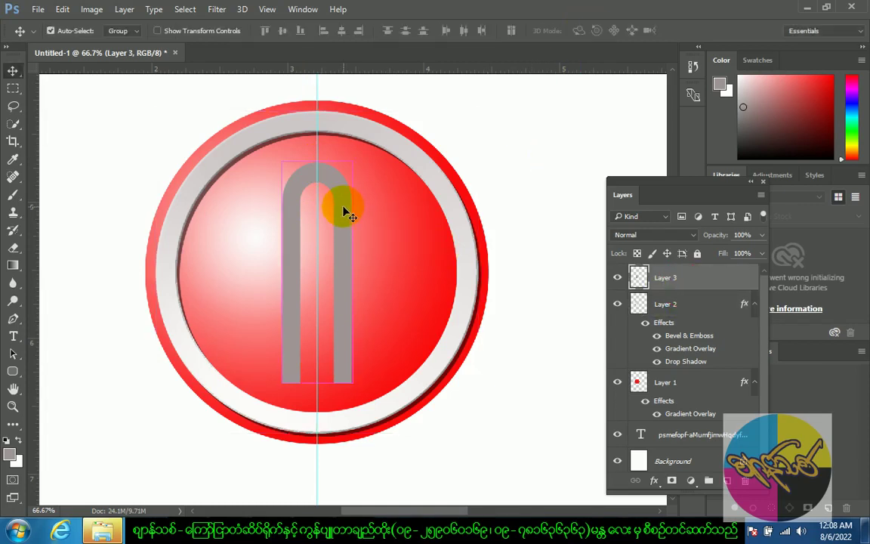
key("ctrl+t")
key("Return")
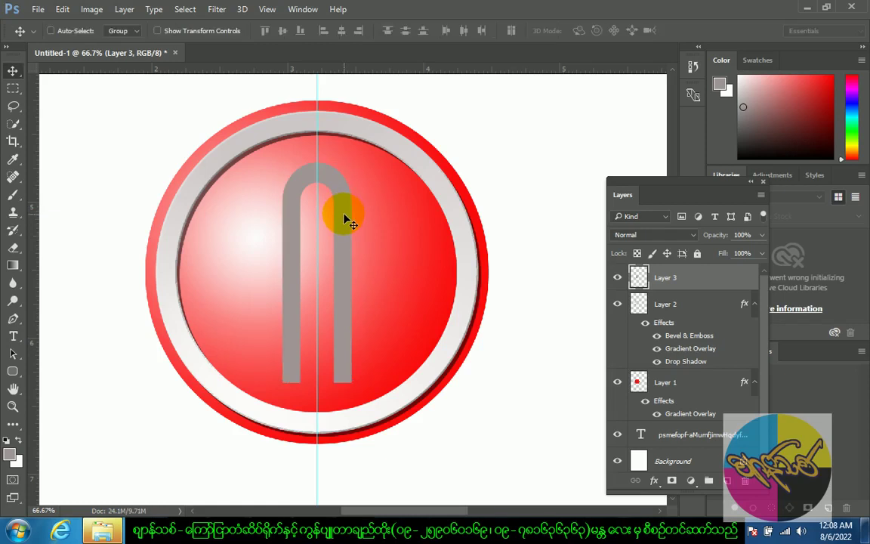
left_click_drag(343, 215, 340, 223)
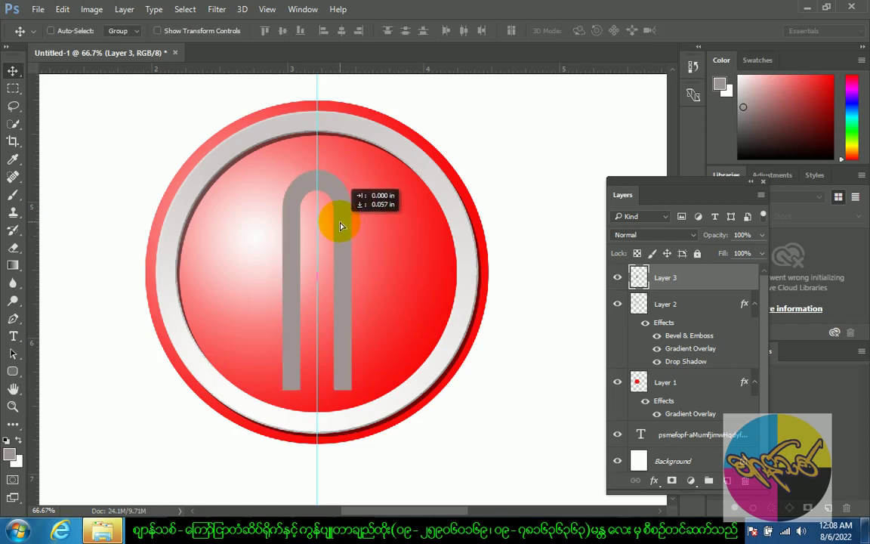
key("ctrl+plus")
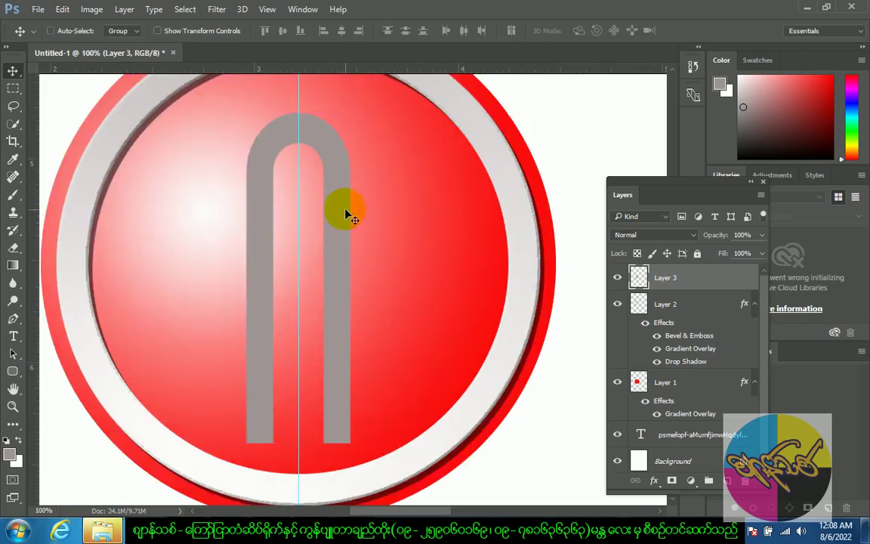
left_click_drag(344, 181, 369, 249)
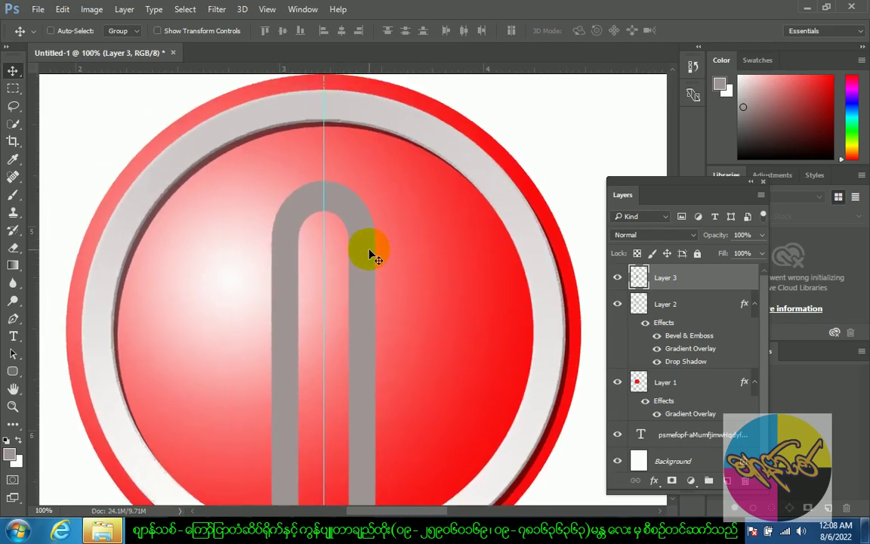
key("ctrl+plus")
left_click_drag(353, 171, 405, 324)
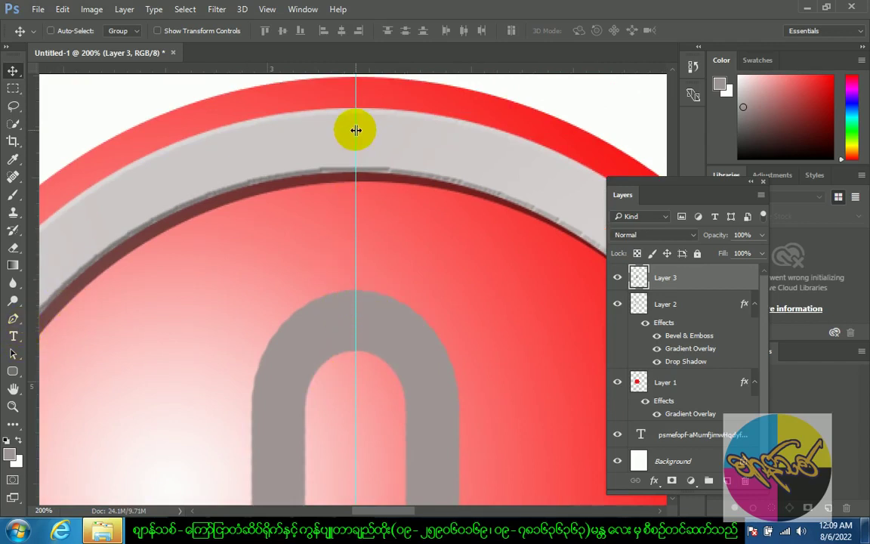
Step: Lay pen anchors from the ring top on the guide, curving down toward the arch
left_click(13, 319)
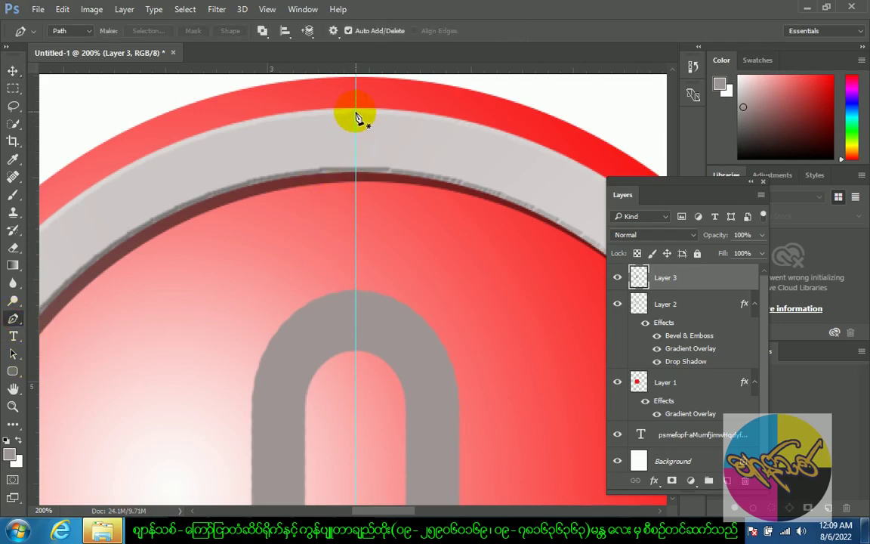
left_click(356, 113)
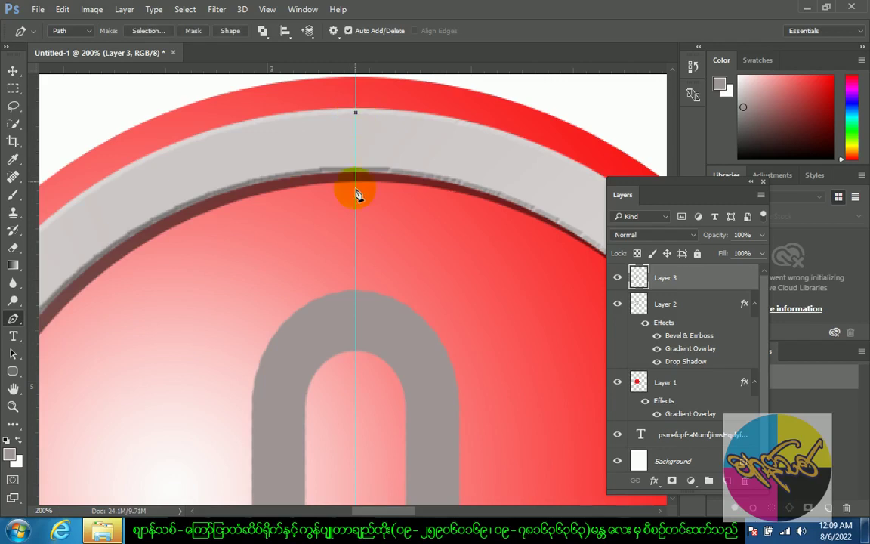
left_click(356, 321)
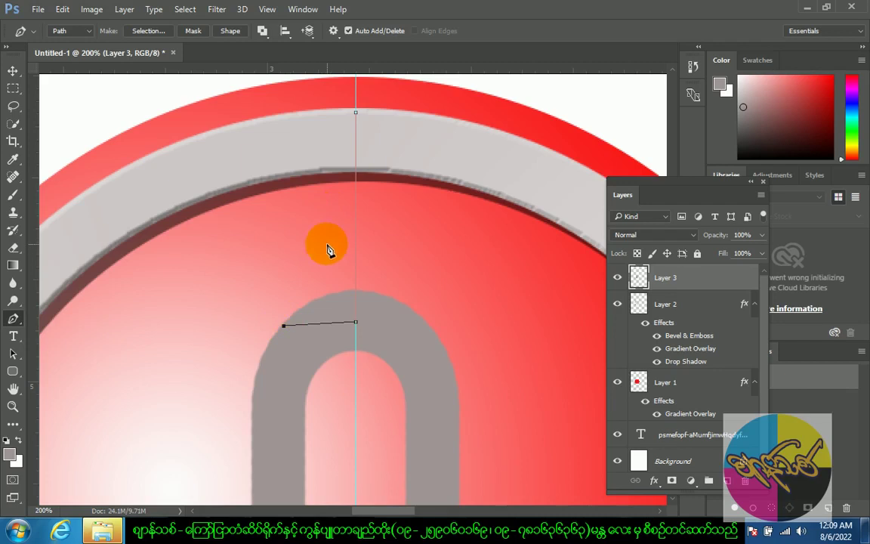
left_click_drag(330, 240, 331, 195)
left_click(285, 326)
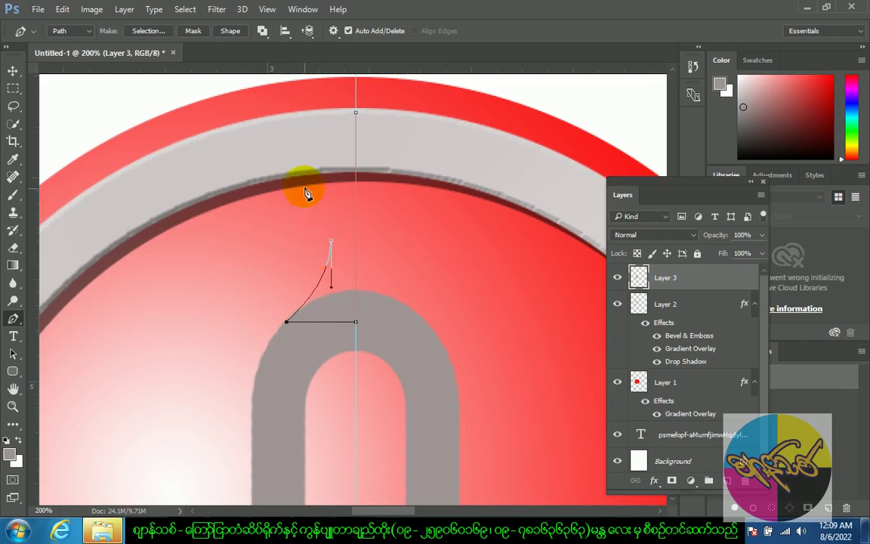
mouse_move(303, 200)
left_mouse_down()
mouse_move(329, 197)
mouse_move(330, 209)
left_mouse_up()
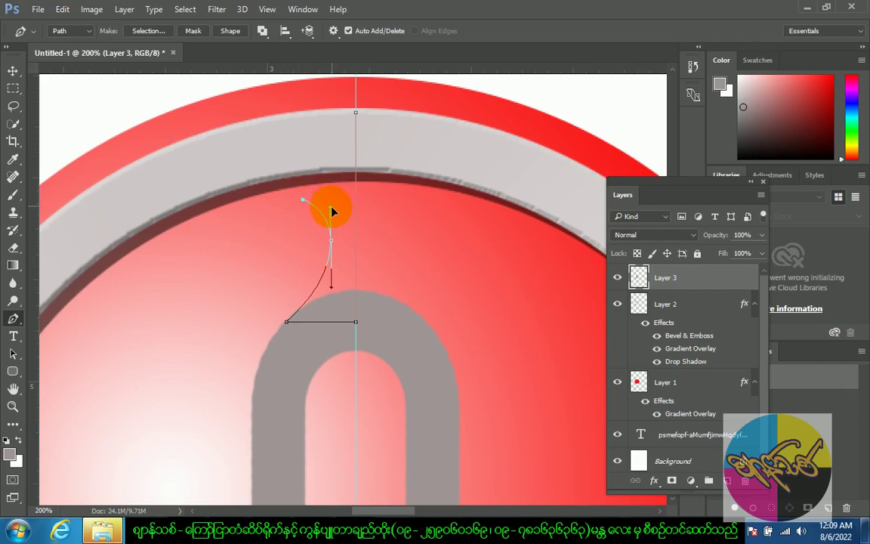
left_click(303, 199)
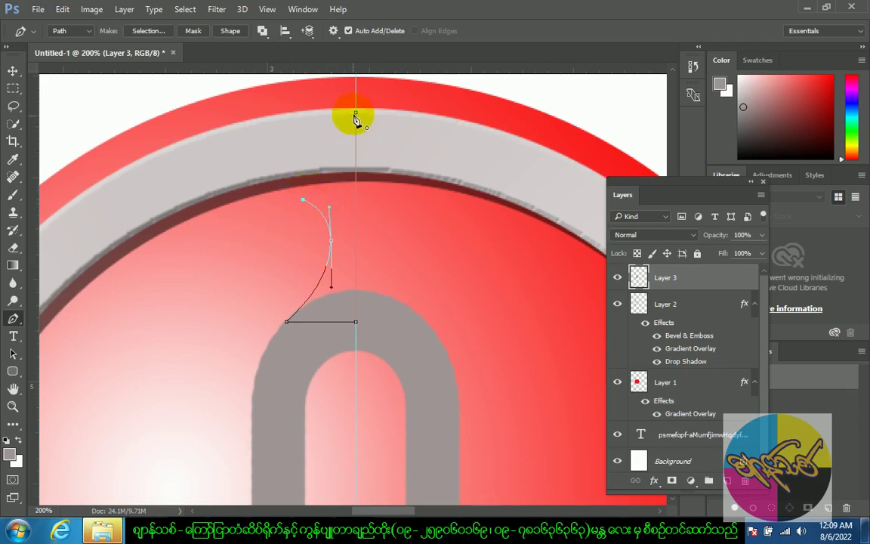
Step: Close the half-arrowhead path at the top anchor and refine its curves
left_click(303, 201)
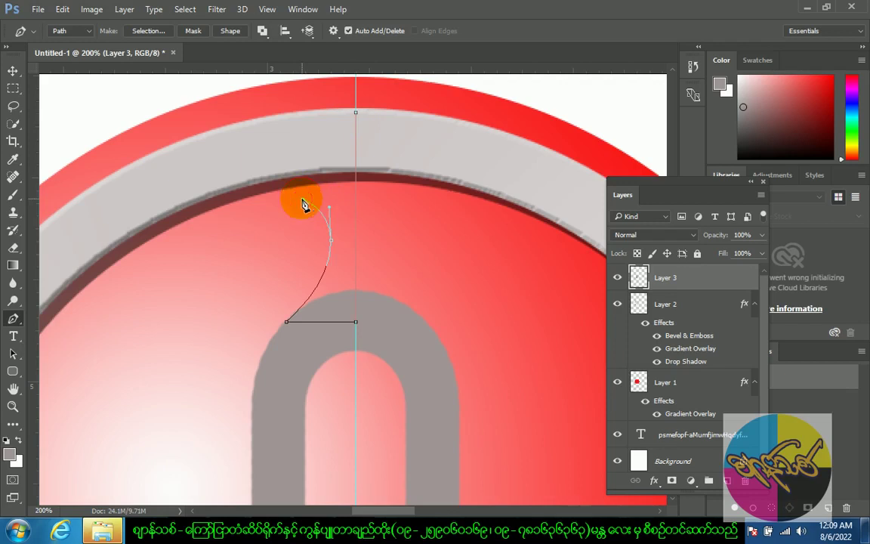
left_click(355, 113)
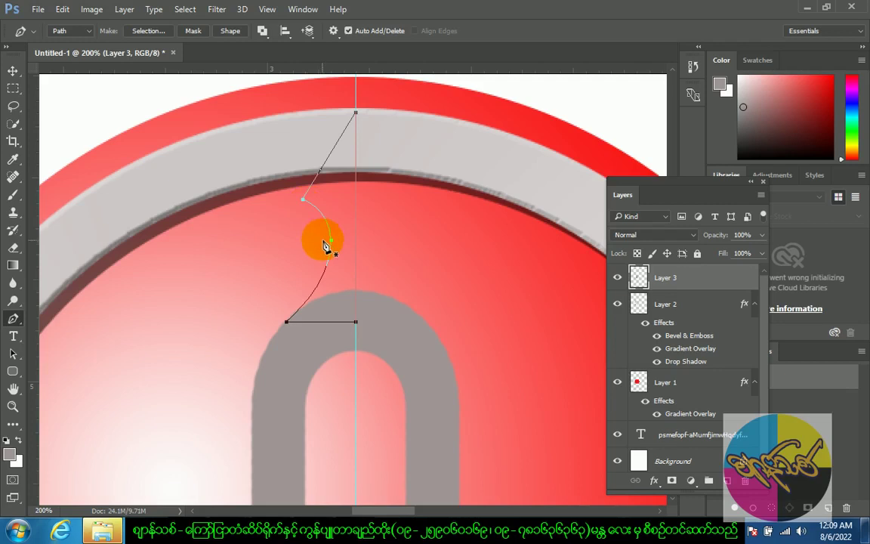
left_click_drag(331, 240, 338, 246)
left_click_drag(307, 213, 340, 224)
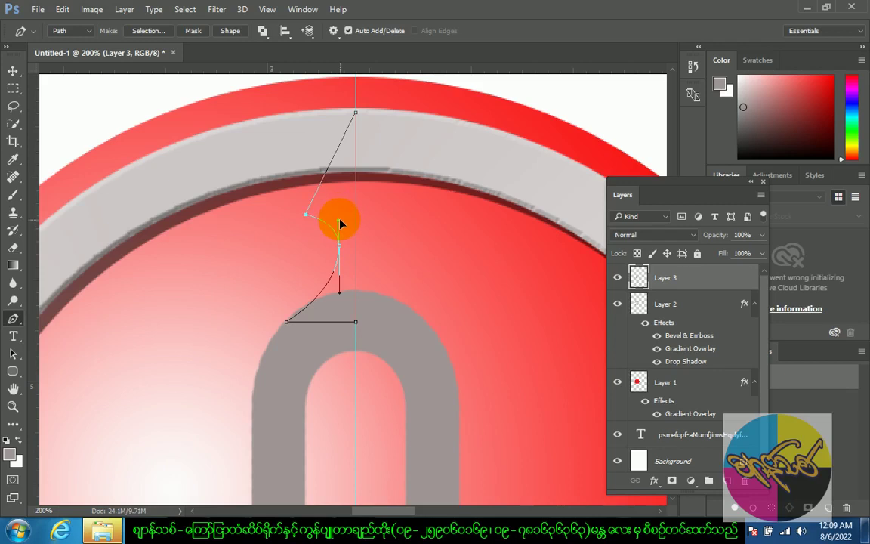
left_click(450, 356, "ctrl")
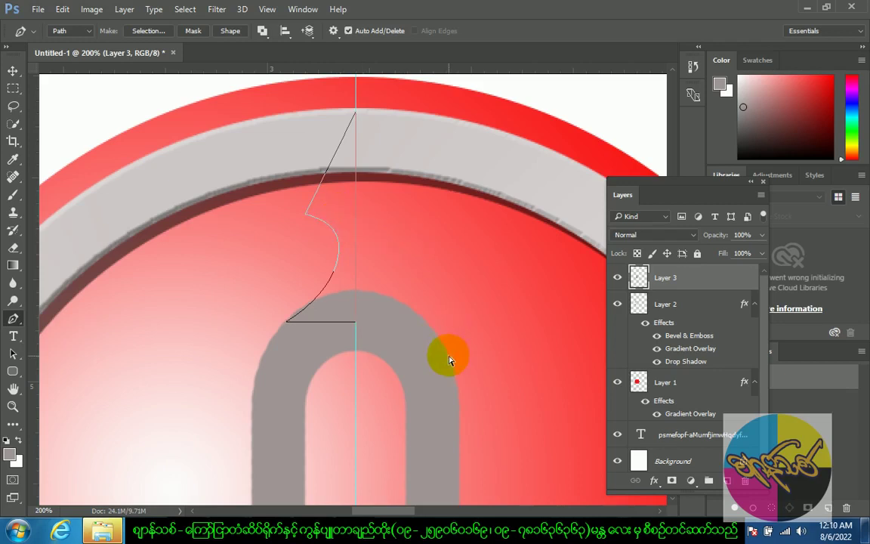
key("ctrl+minus")
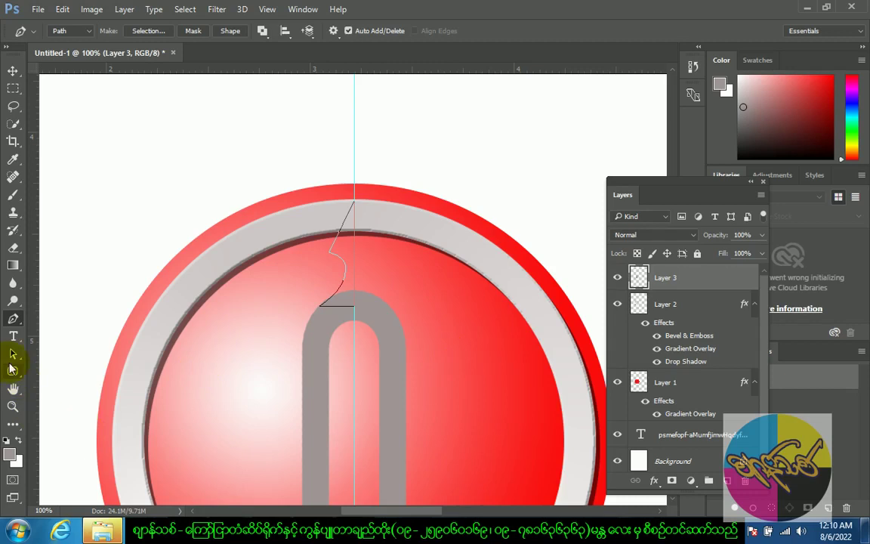
Step: Flip a copy of the half-arrowhead path horizontally across the centre guide and select both halves
left_click(13, 353)
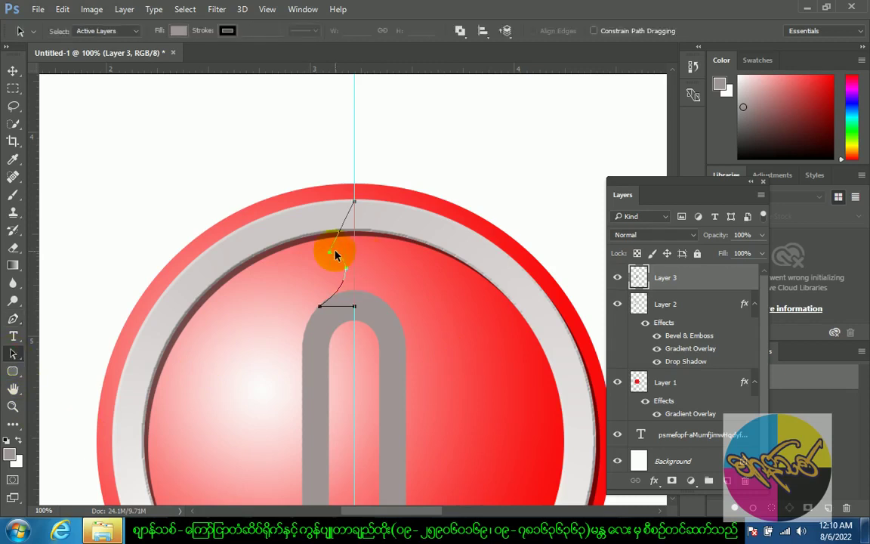
key("ctrl+t")
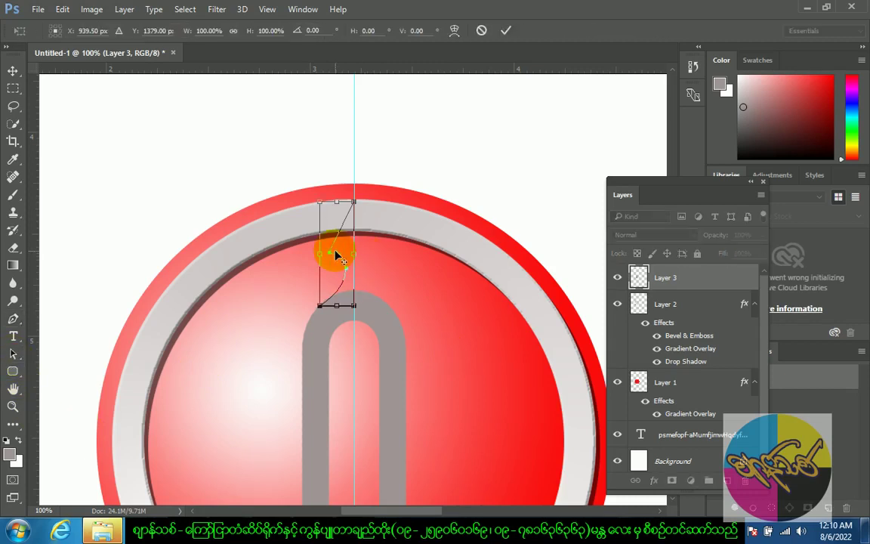
left_click_drag(336, 253, 354, 254)
right_click(351, 256)
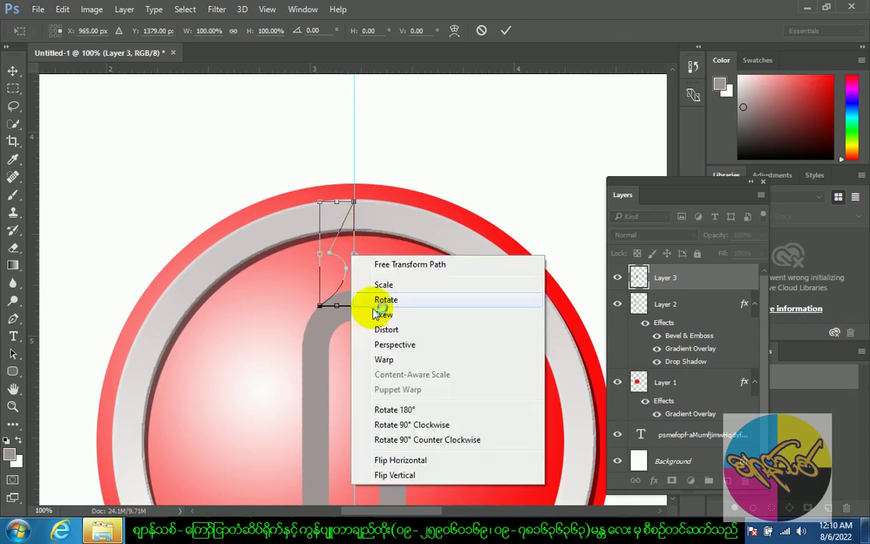
left_click(435, 460)
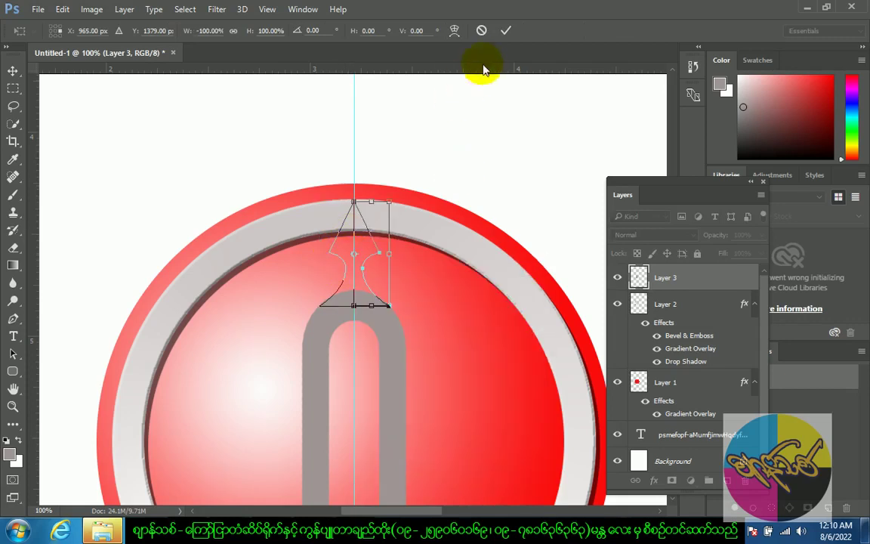
left_click(506, 30)
left_click_drag(330, 204, 398, 334)
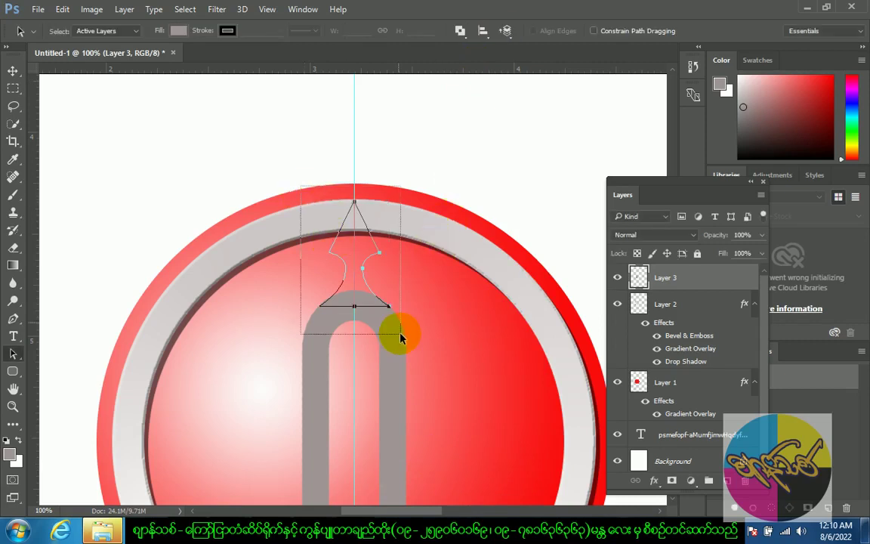
left_click(460, 31)
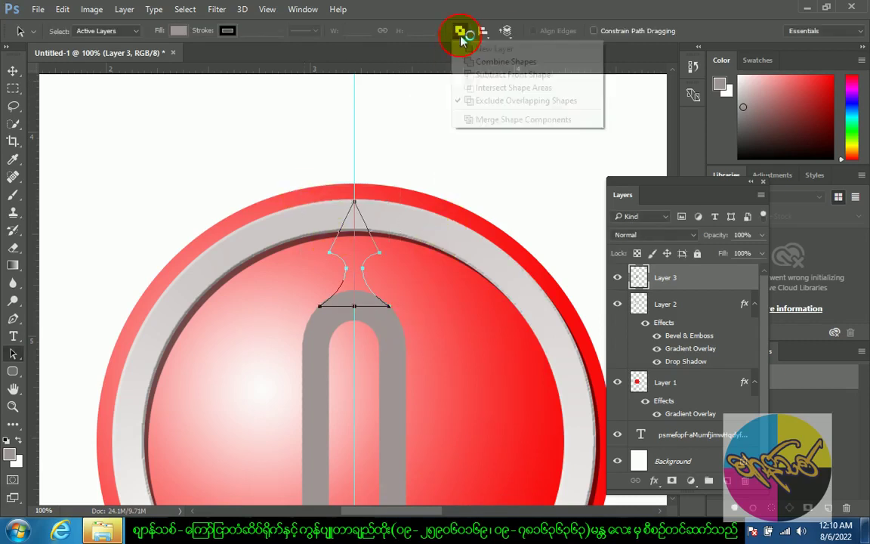
Step: Merge the two arrowhead halves into one outline and fill it solid grey on Layer 3
left_click(505, 62)
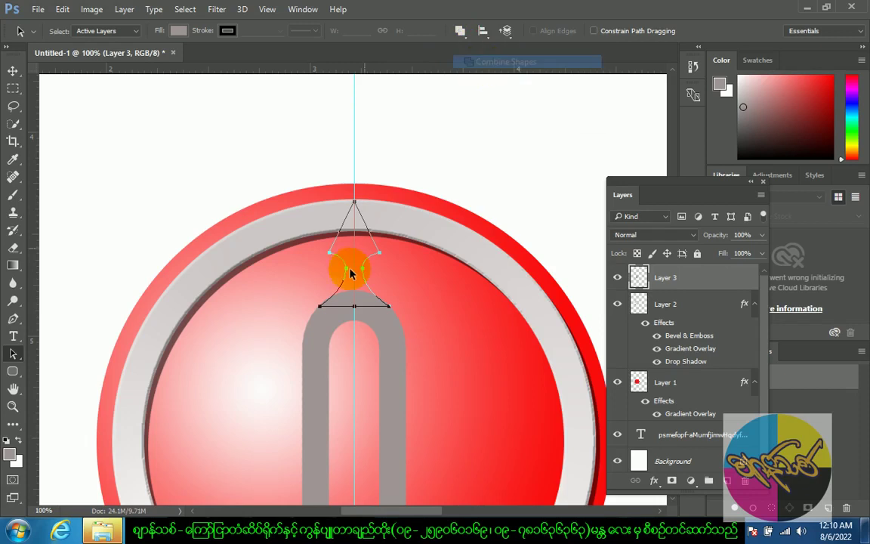
left_click(459, 33)
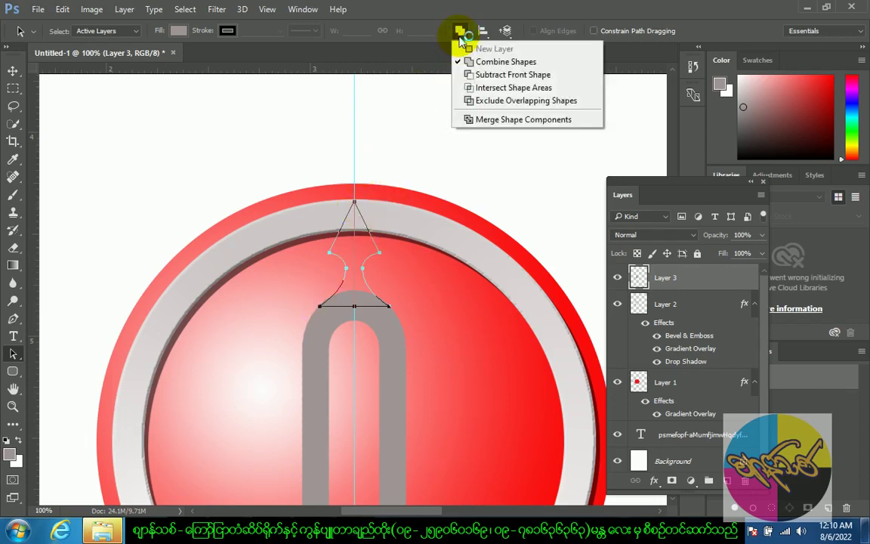
left_click(473, 121)
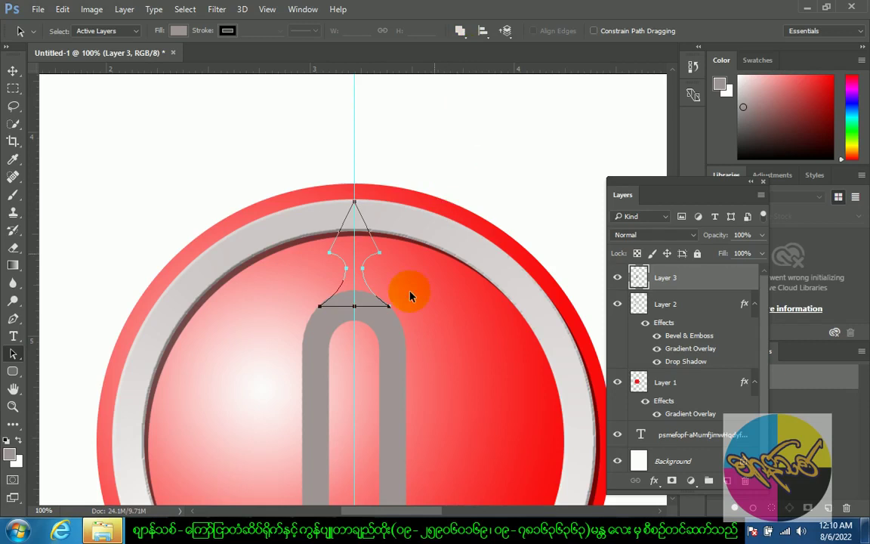
right_click(364, 246)
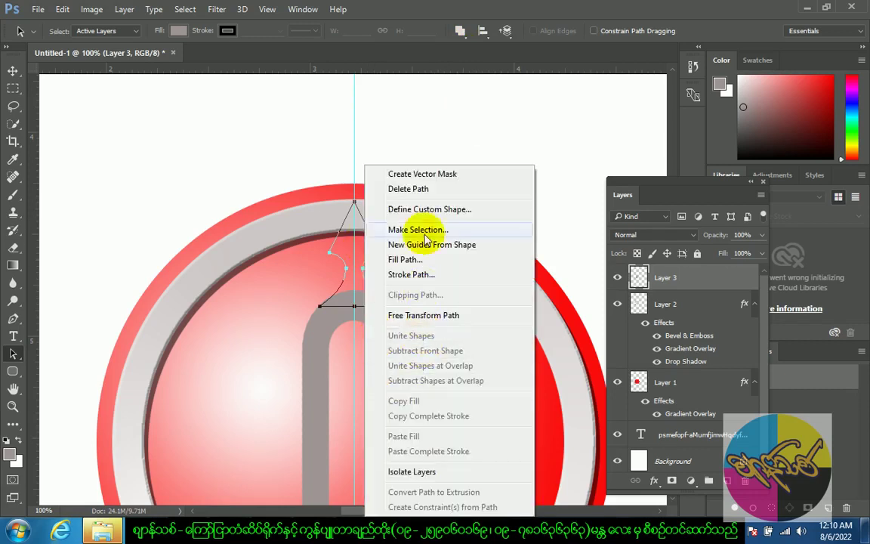
left_click(420, 174)
left_click(508, 148)
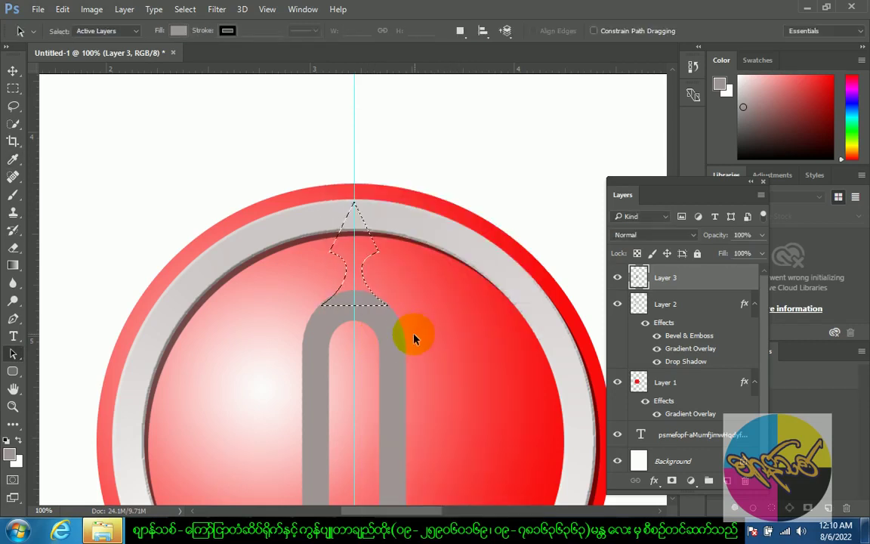
key("alt+BackSpace")
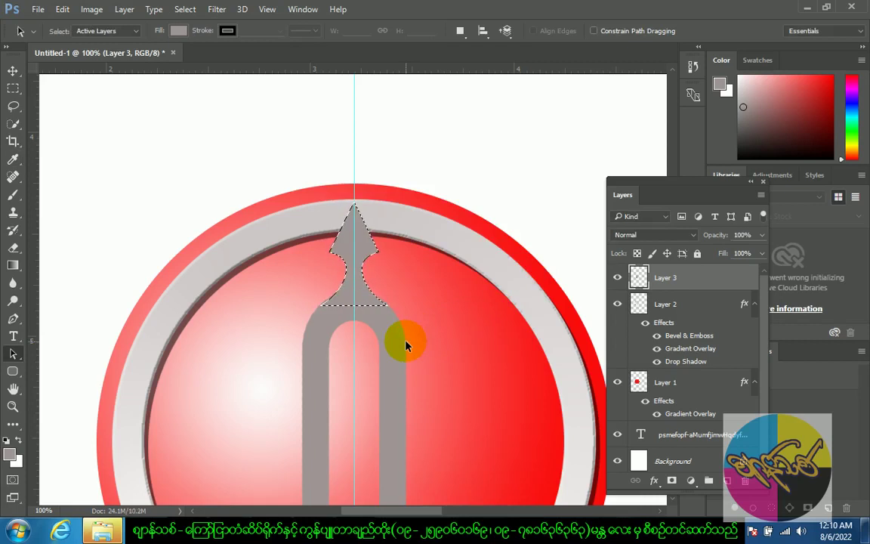
key("ctrl+d")
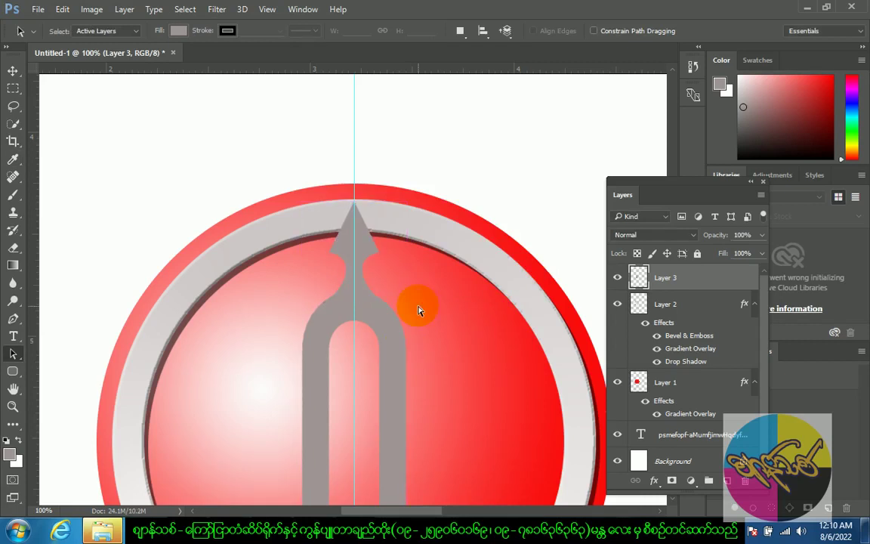
key("ctrl+minus")
key("ctrl+minus")
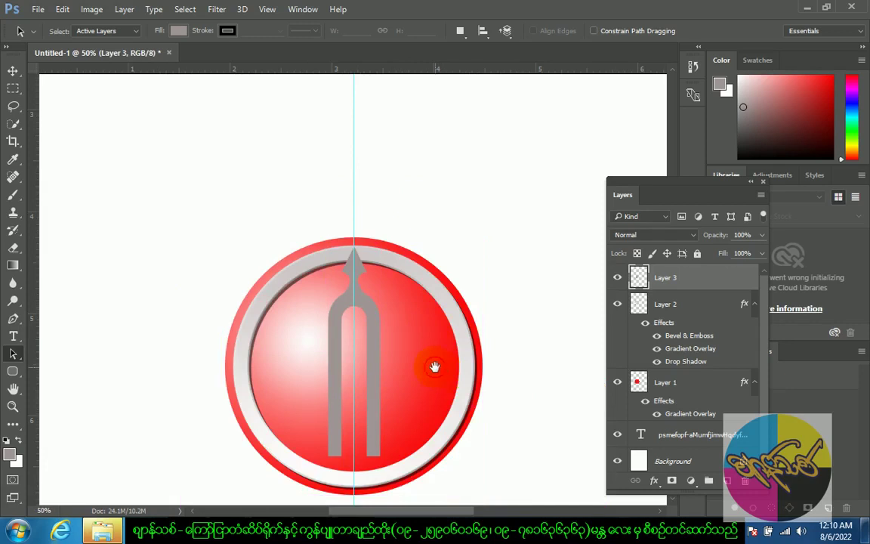
Step: Remove the grey arrowhead fill, leaving only the unfilled path
left_click_drag(435, 367, 431, 345)
left_click(12, 70)
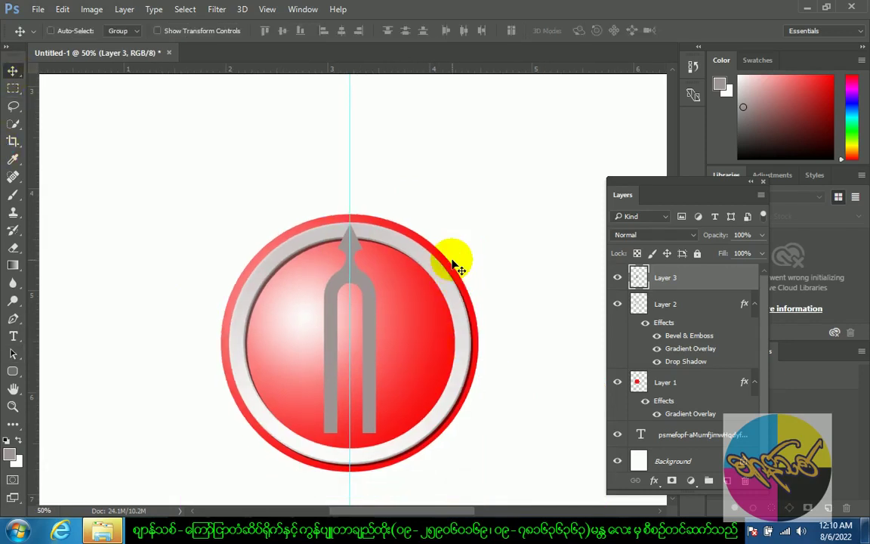
key("ctrl+plus")
key("ctrl+plus")
key("ctrl+Return")
key("Delete")
key("ctrl+d")
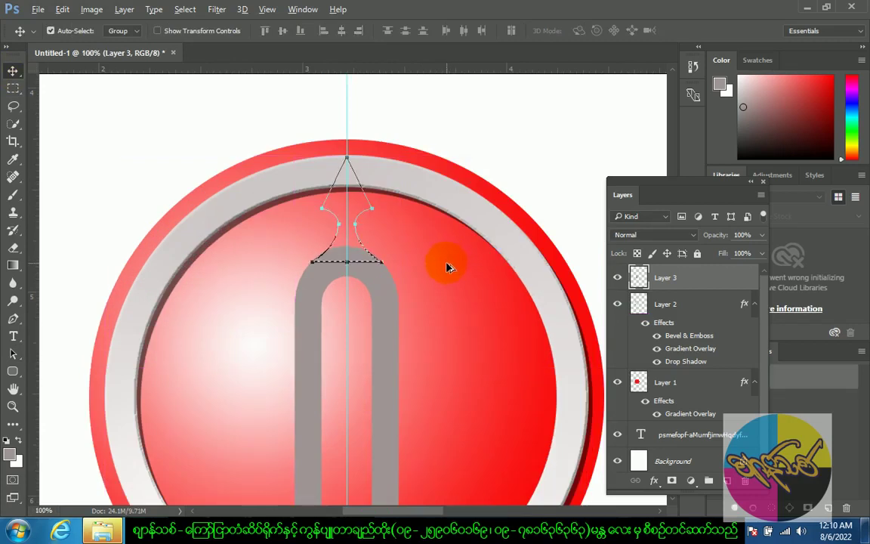
Step: Enlarge the arrowhead path to about 131% width and 121% height
key("ctrl+t")
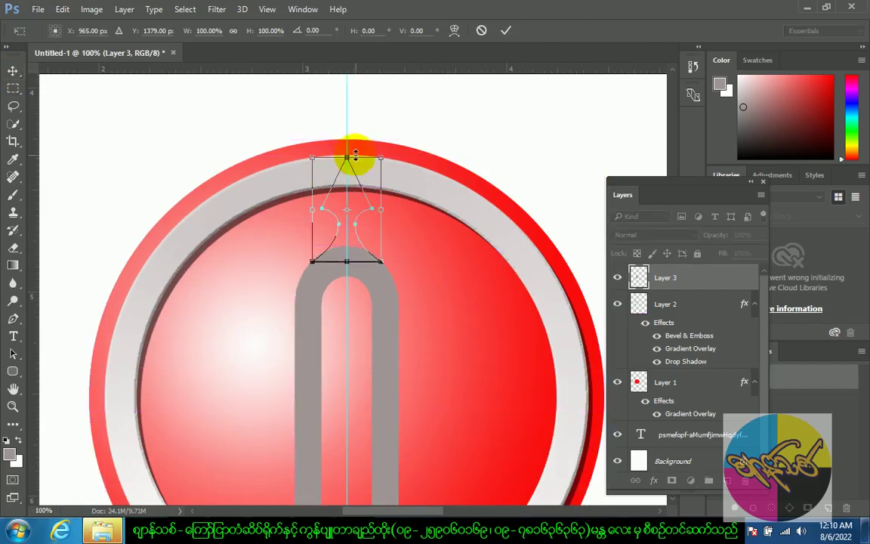
left_click_drag(346, 260, 346, 283)
left_click_drag(382, 220, 392, 223)
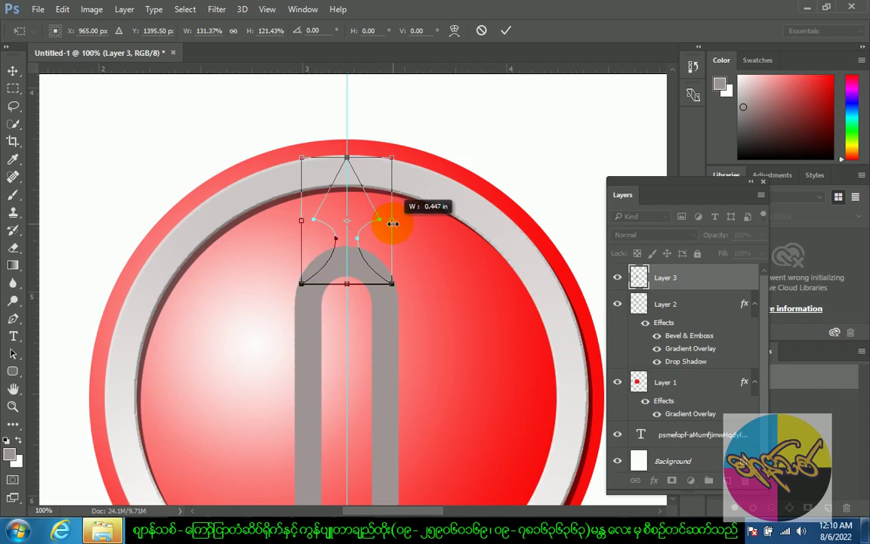
key("Return")
mouse_move(401, 330)
left_mouse_down()
mouse_move(394, 233)
mouse_move(390, 259)
left_mouse_up()
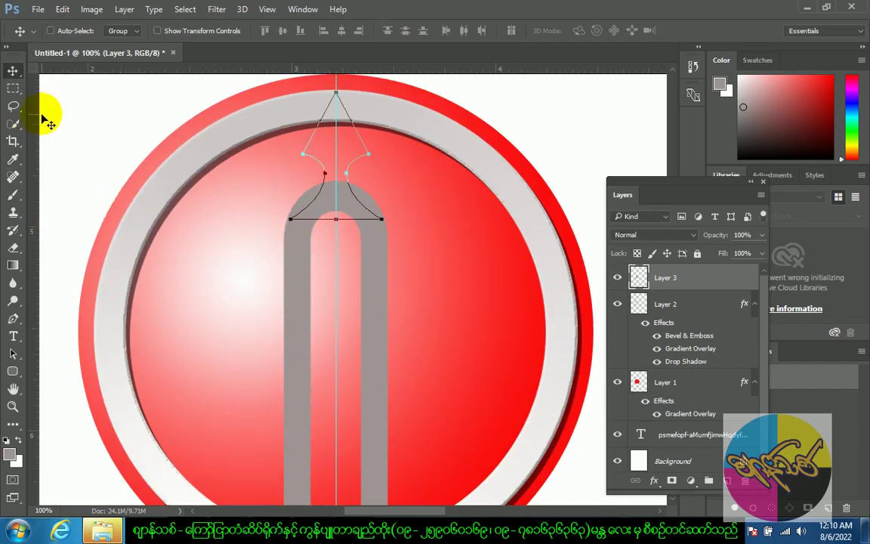
Step: Fill the enlarged arrowhead path with solid grey on a new Layer 4
left_click(13, 318)
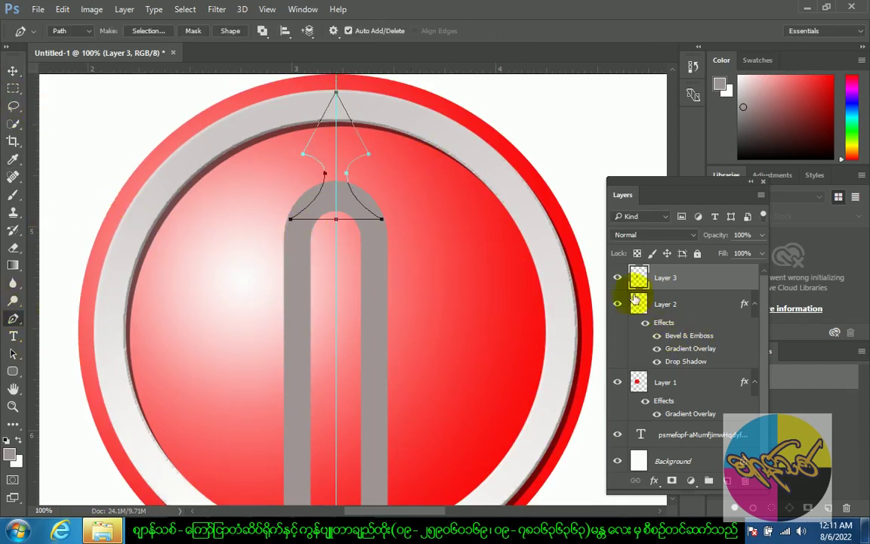
left_click(617, 277)
left_click(617, 279)
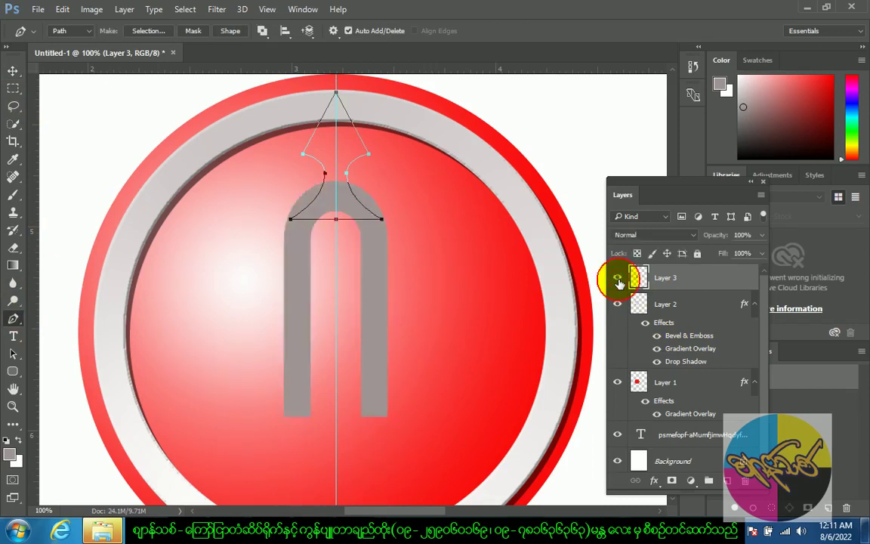
left_click(617, 279)
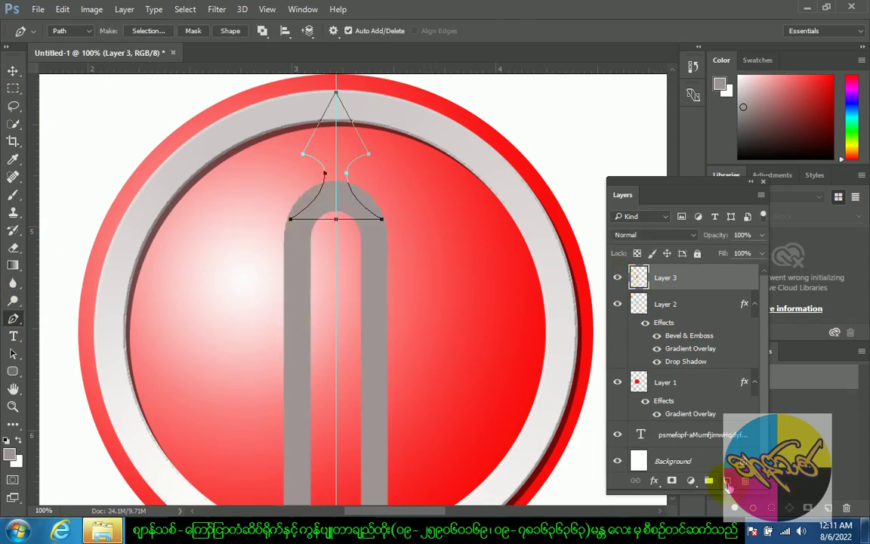
left_click(726, 482)
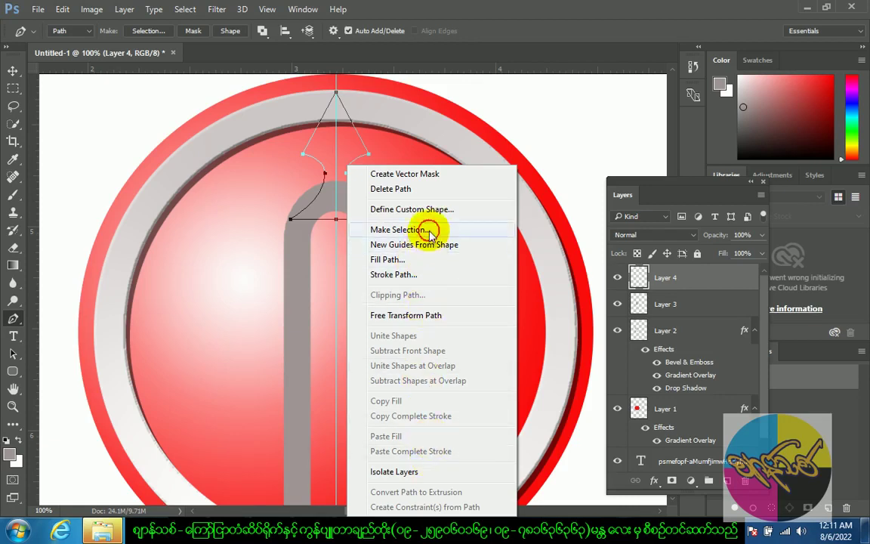
left_click(400, 229)
left_click(509, 148)
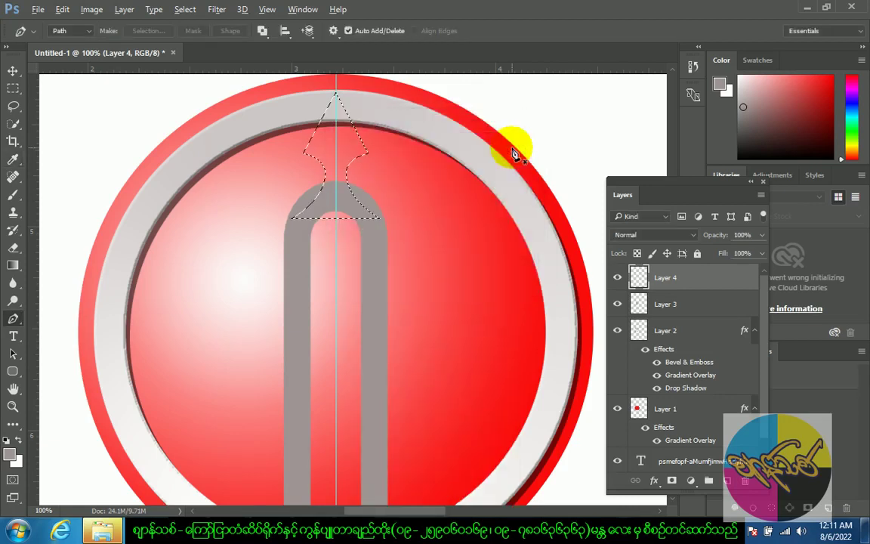
key("alt+BackSpace")
key("ctrl+d")
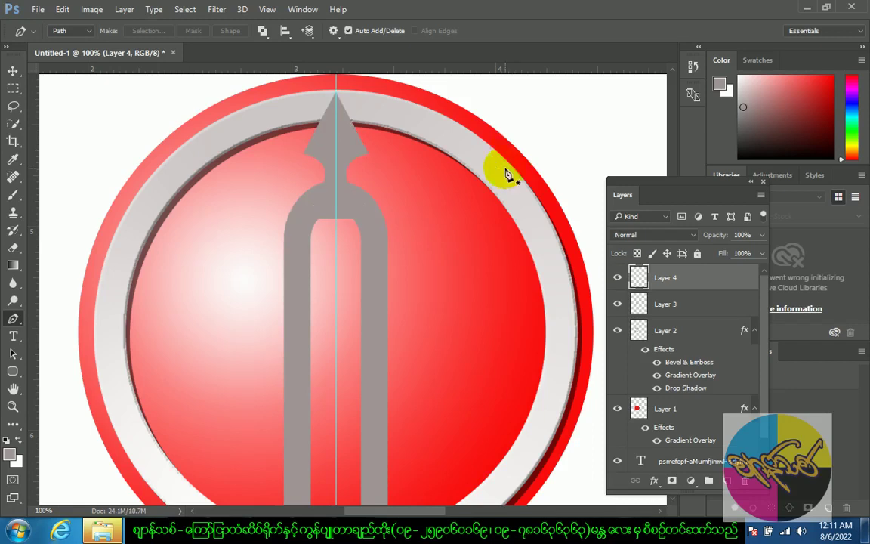
Step: Select the grey arch on Layer 3 with the Move tool and adjust it
key("v")
left_click(668, 304)
left_click_drag(384, 287, 384, 296)
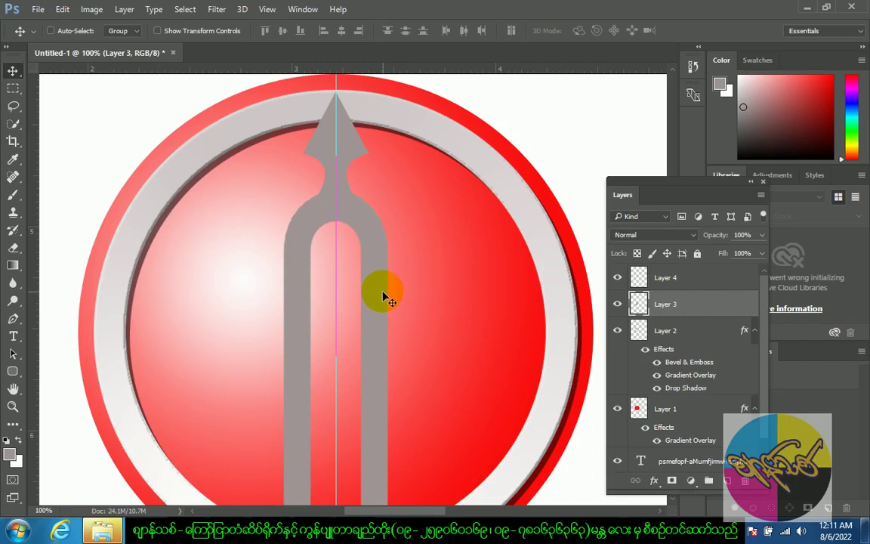
Step: Shrink the grey arch to about 96% width and 98.6% height
key("ctrl+minus")
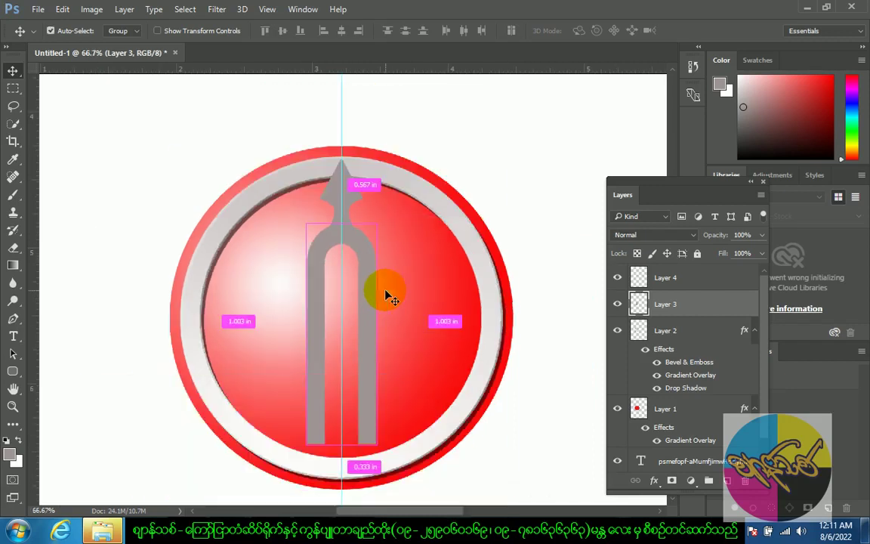
key("ctrl+t")
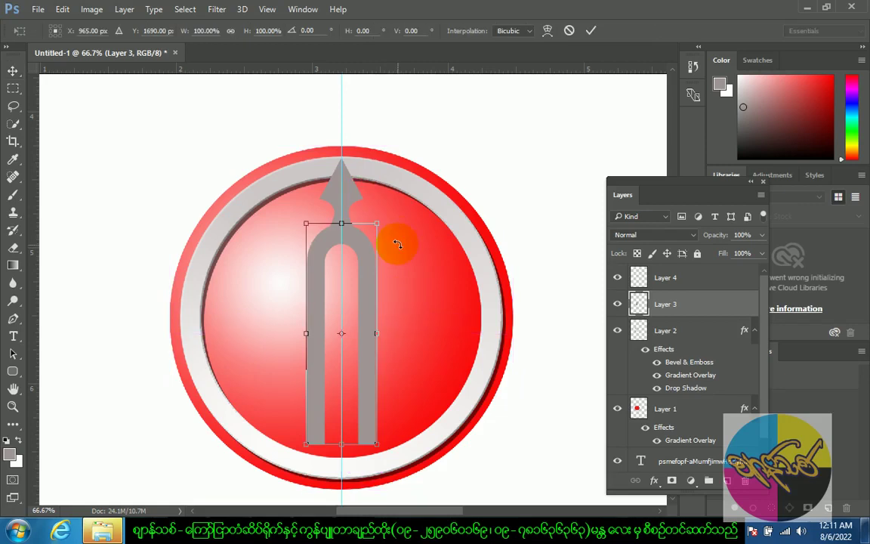
left_click_drag(382, 224, 348, 223)
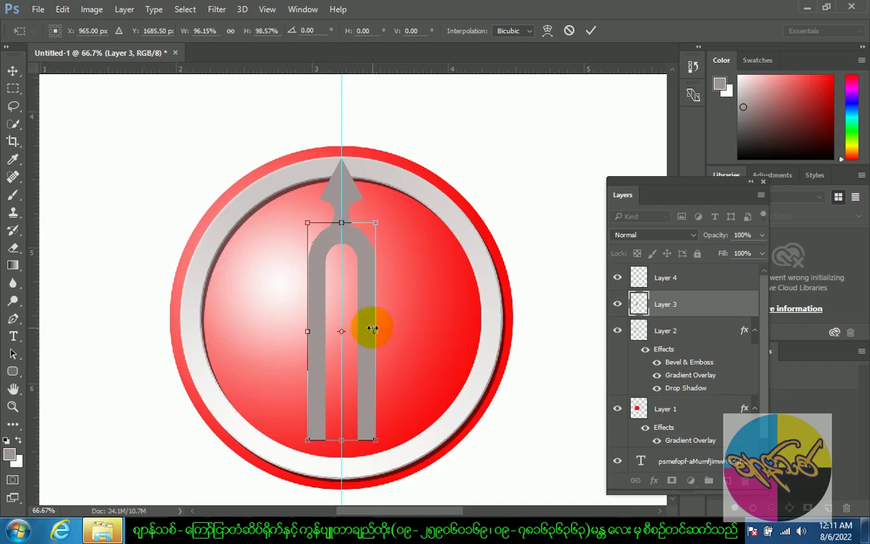
key("Return")
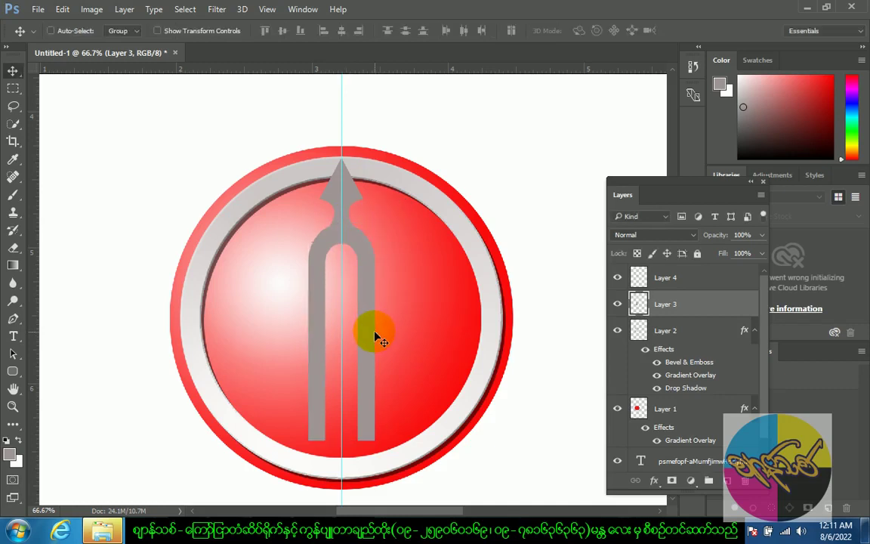
key("ctrl+plus")
key("ctrl+plus")
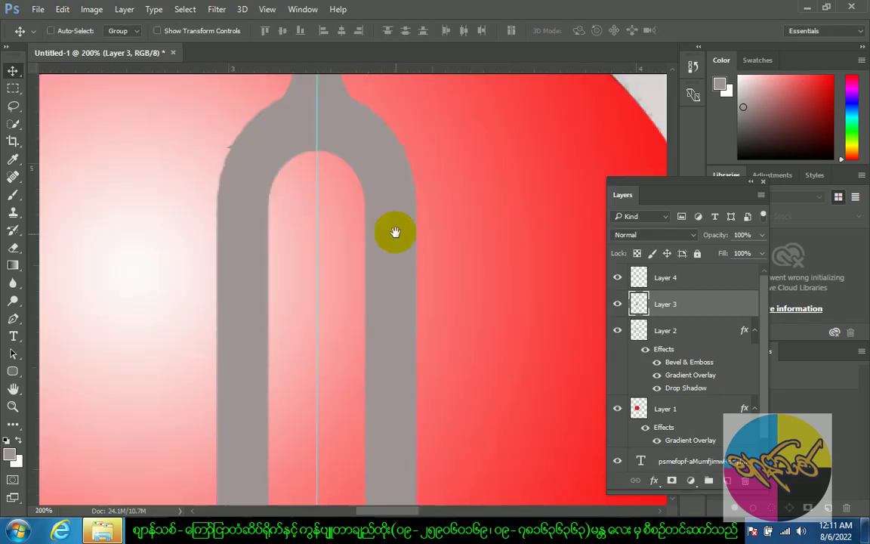
Step: With the arch hidden, lasso-select the arrowhead neck's lower left and right tips
left_click_drag(394, 234, 392, 338)
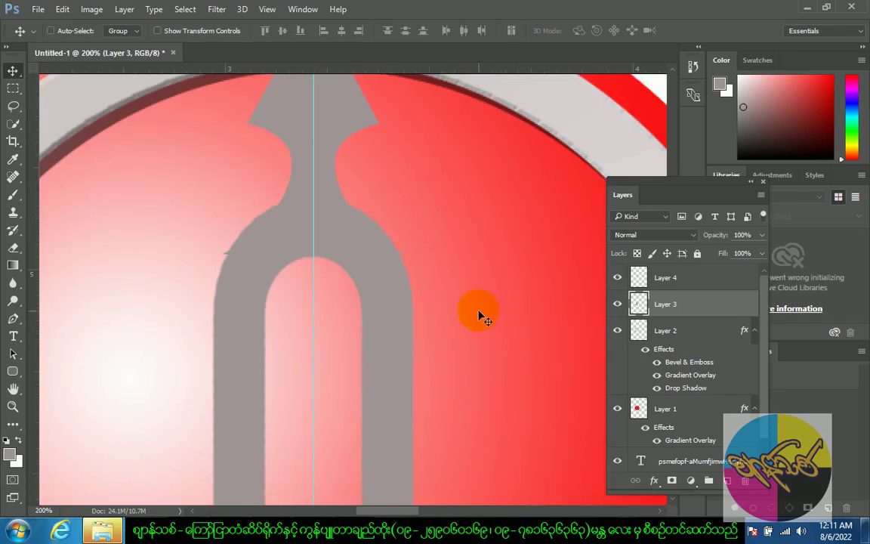
left_click(617, 306)
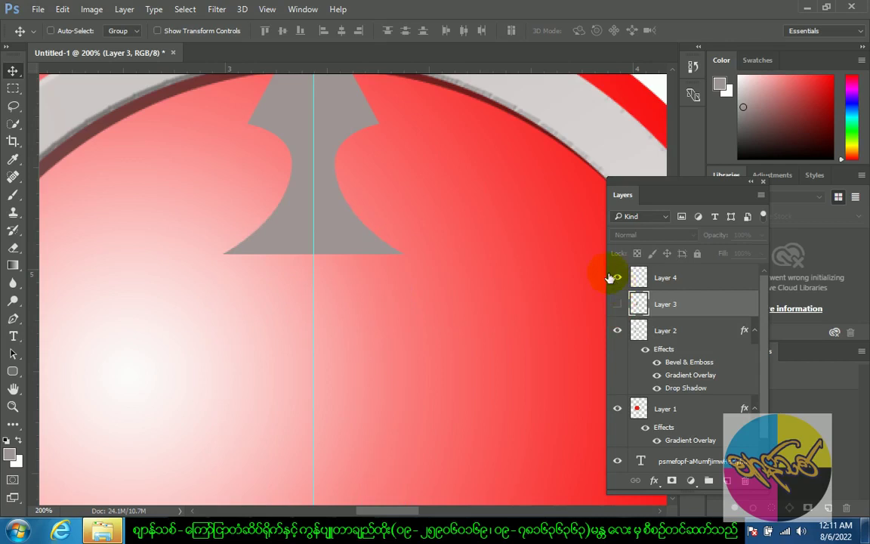
left_click(15, 107)
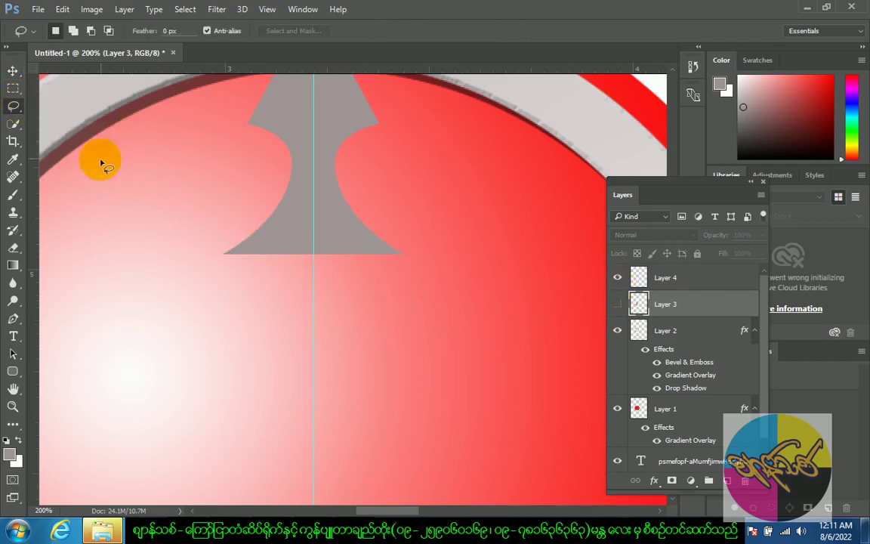
mouse_move(226, 229)
left_mouse_down()
mouse_move(258, 242)
mouse_move(224, 231)
left_mouse_up()
mouse_move(359, 261)
left_mouse_down()
mouse_move(370, 276)
mouse_move(361, 270)
left_mouse_up()
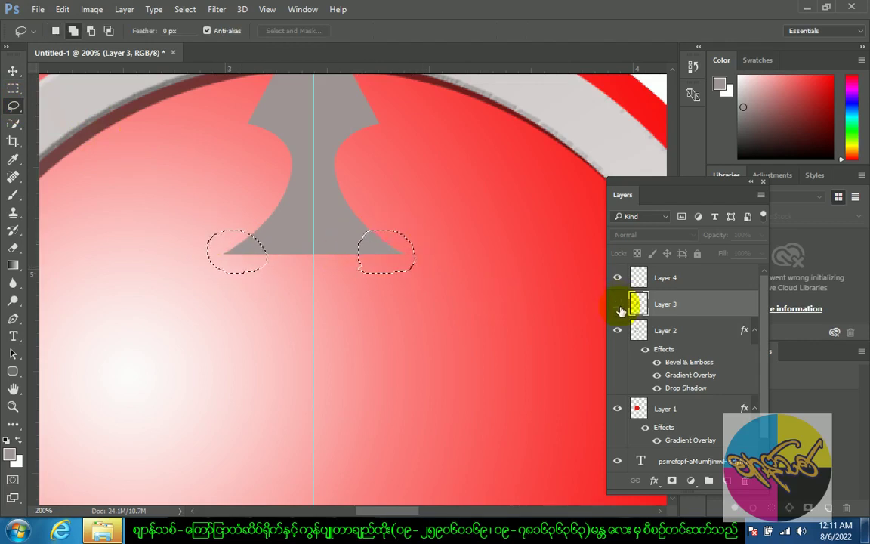
Step: Clear the tip selection and merge the arch and neck into one Layer 4
left_click(618, 304)
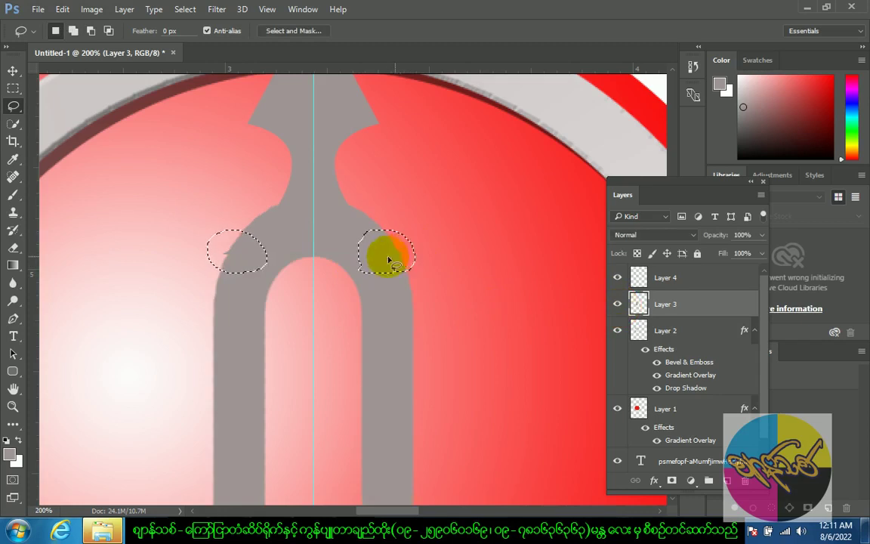
left_click(663, 277)
left_click(618, 277)
left_click(618, 278)
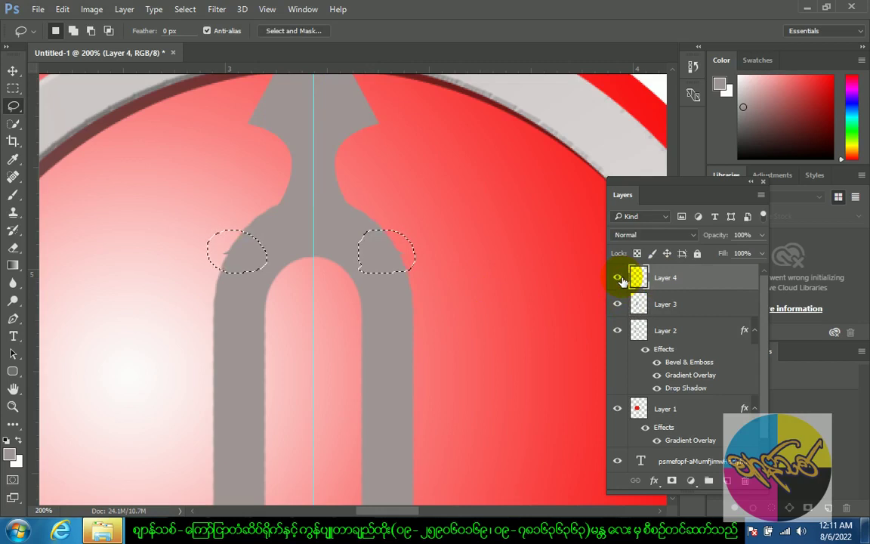
key("ctrl+d")
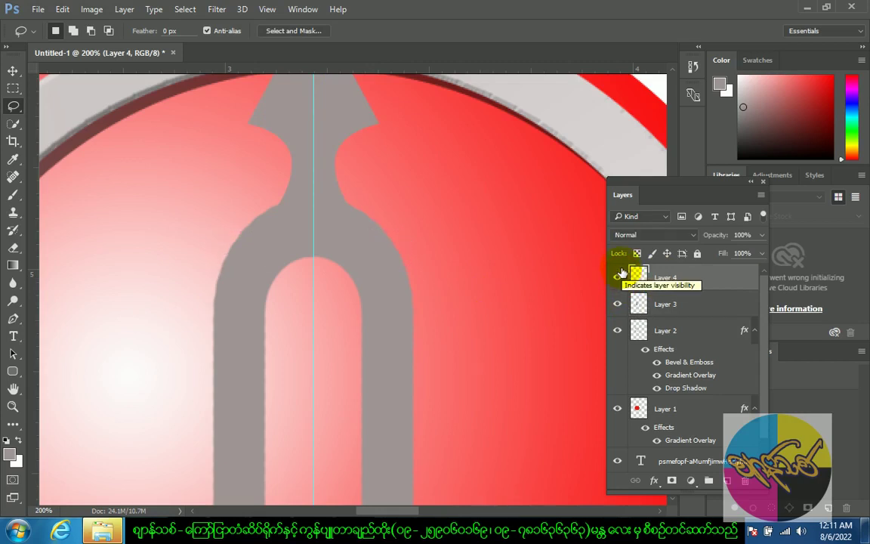
key("ctrl+minus")
key("ctrl+minus")
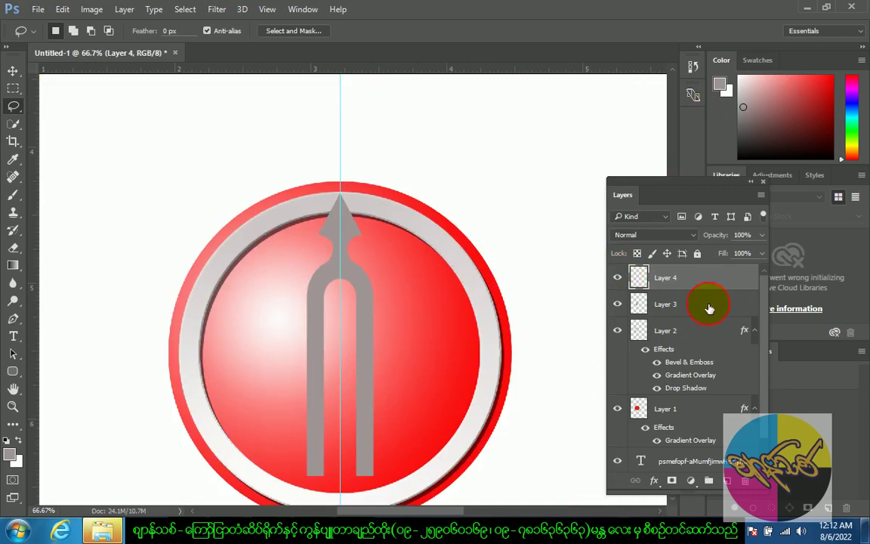
left_click(710, 308, "shift")
key("ctrl+e")
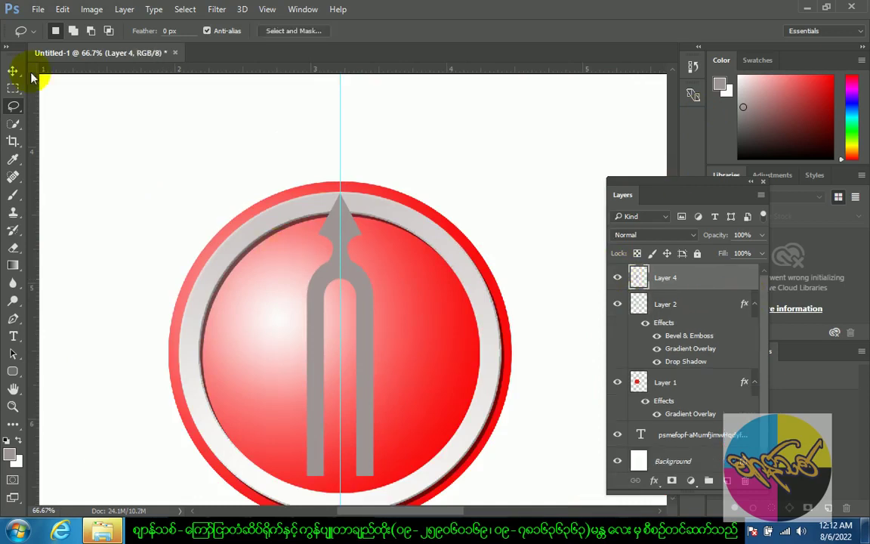
Step: Drag a horizontal guide from the top ruler to the silver ring's centre
left_click(13, 71)
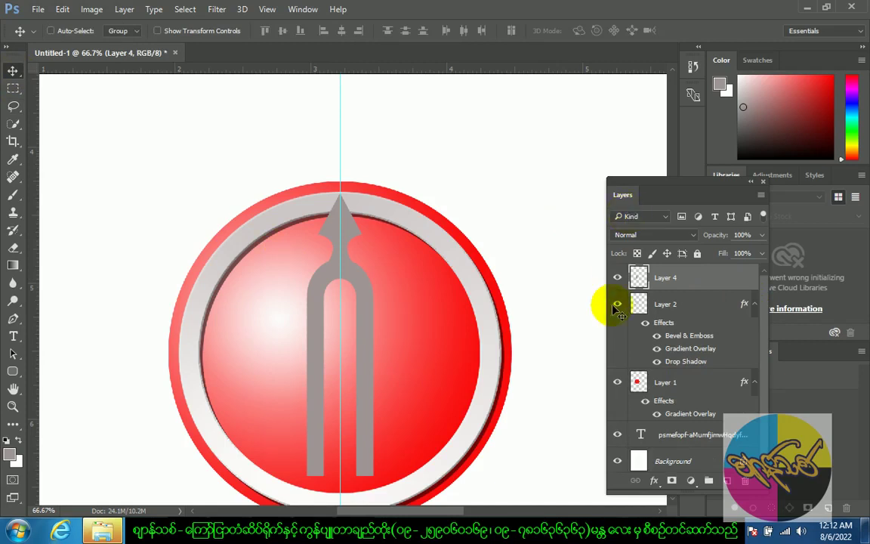
key("ctrl+minus")
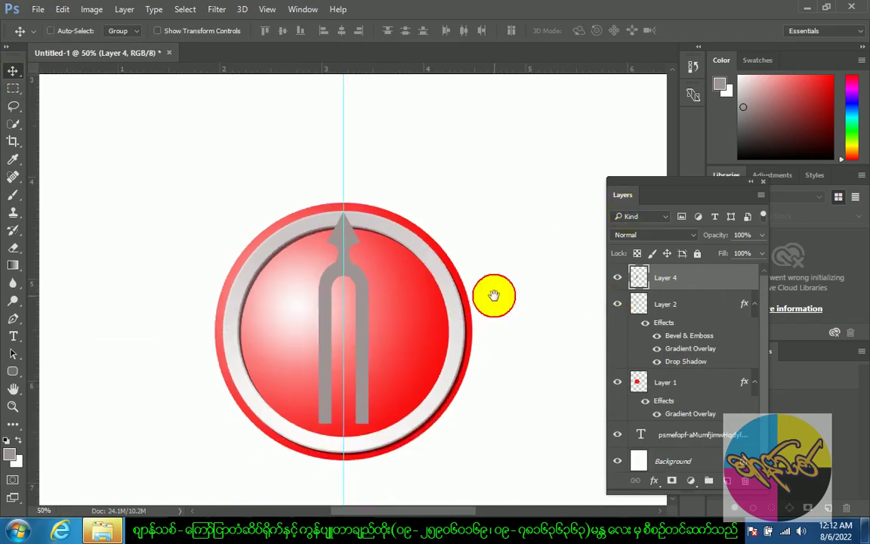
left_click_drag(495, 296, 493, 268)
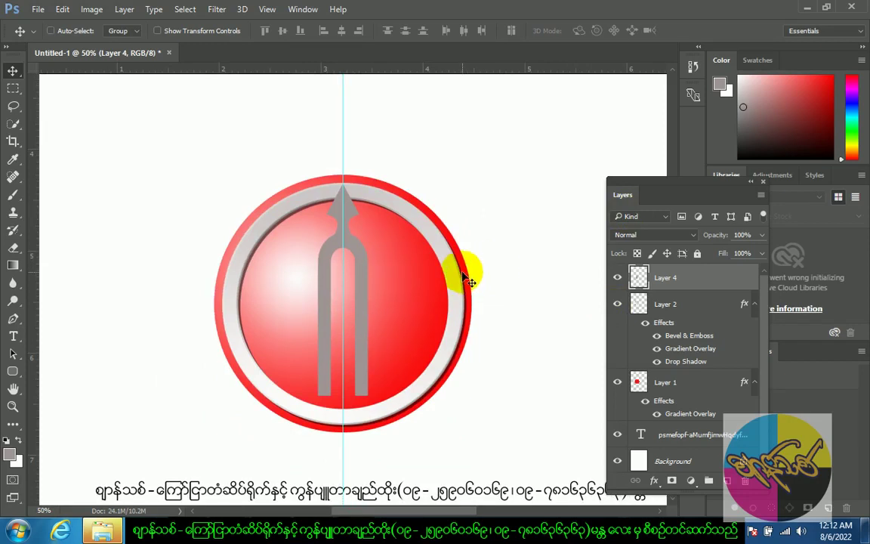
left_click_drag(360, 310, 342, 229)
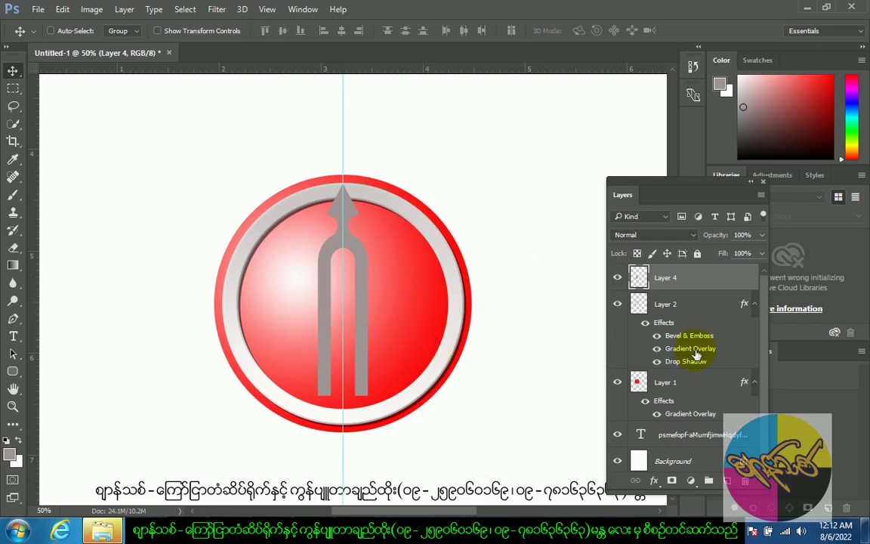
left_click(703, 304)
left_click(617, 304)
key("ctrl")
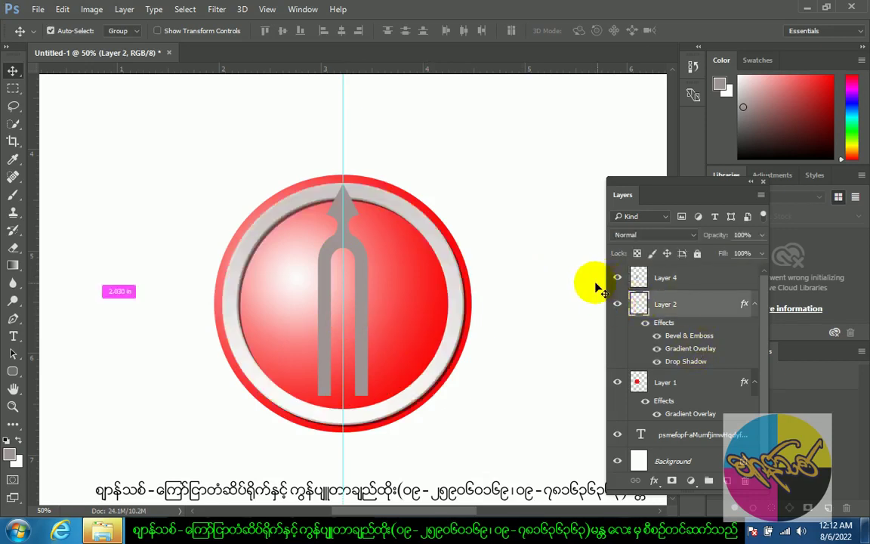
key("ctrl+t")
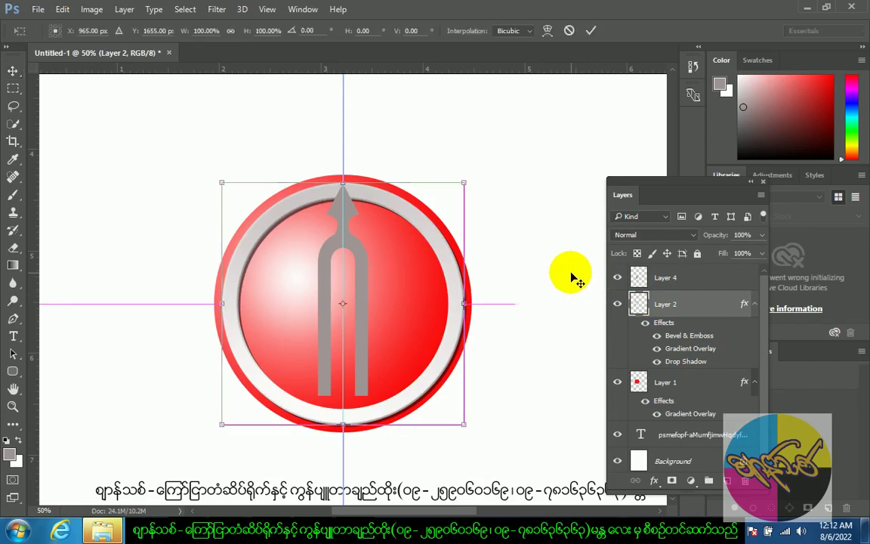
left_click_drag(446, 72, 474, 304)
left_click(592, 31)
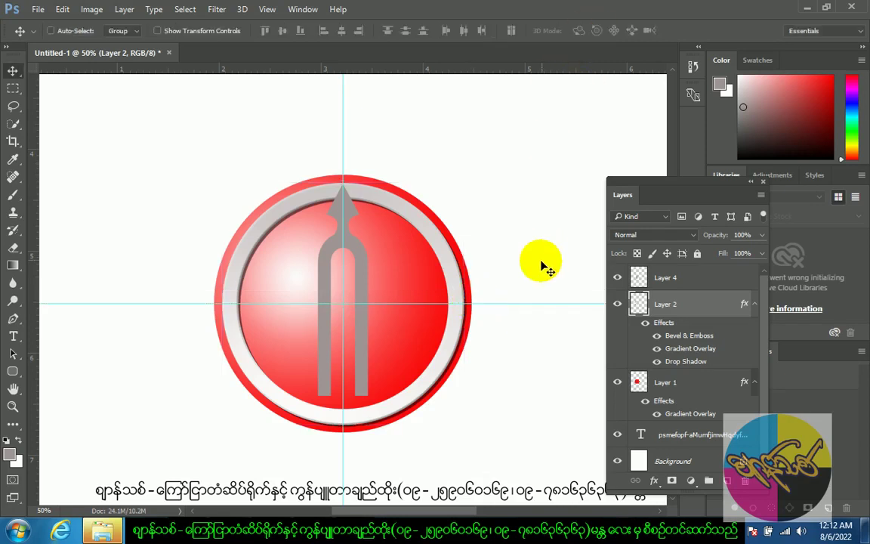
key("ctrl+t")
key("ctrl+plus")
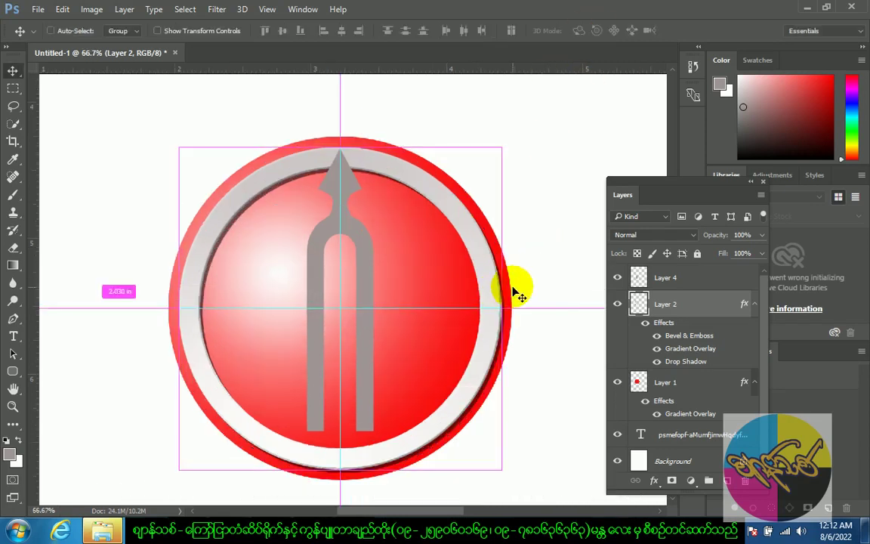
Step: Duplicate the fork rotated 120° around the guides' intersection
key("Return")
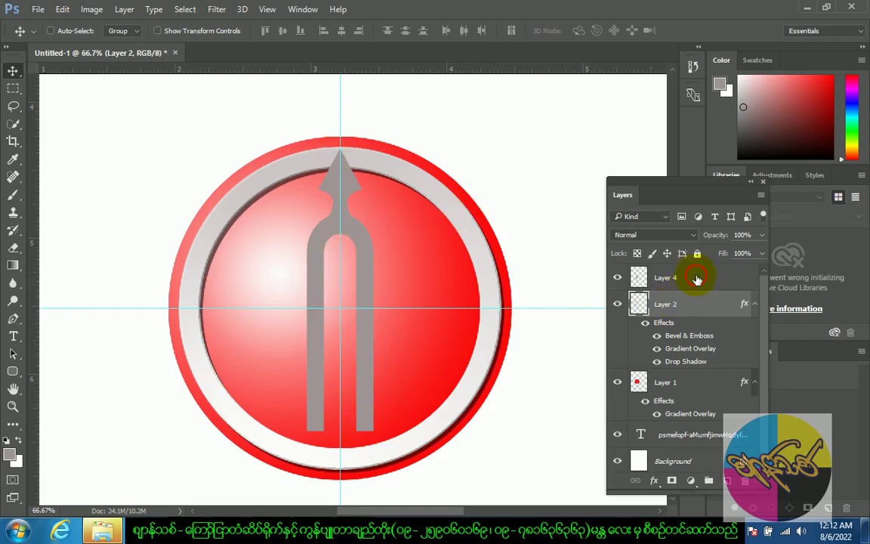
left_click(635, 278)
left_click(618, 278)
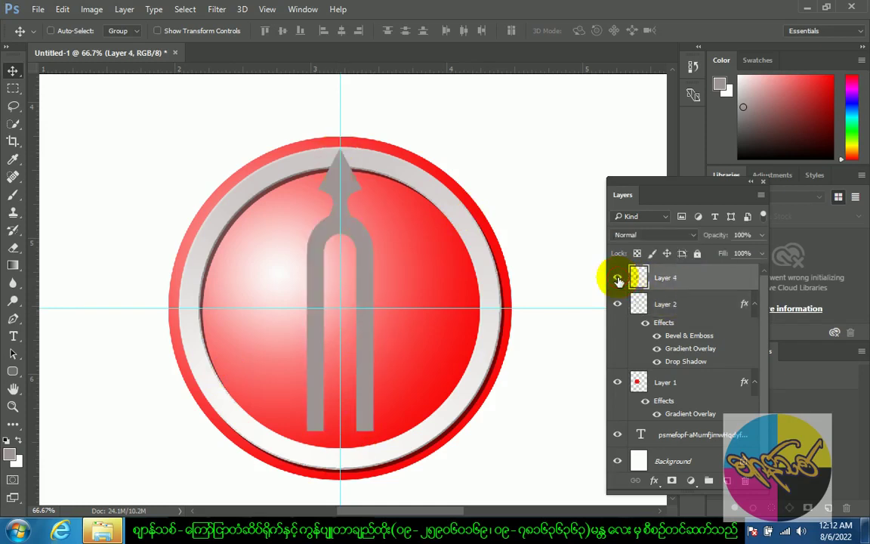
key("ctrl")
key("ctrl+t")
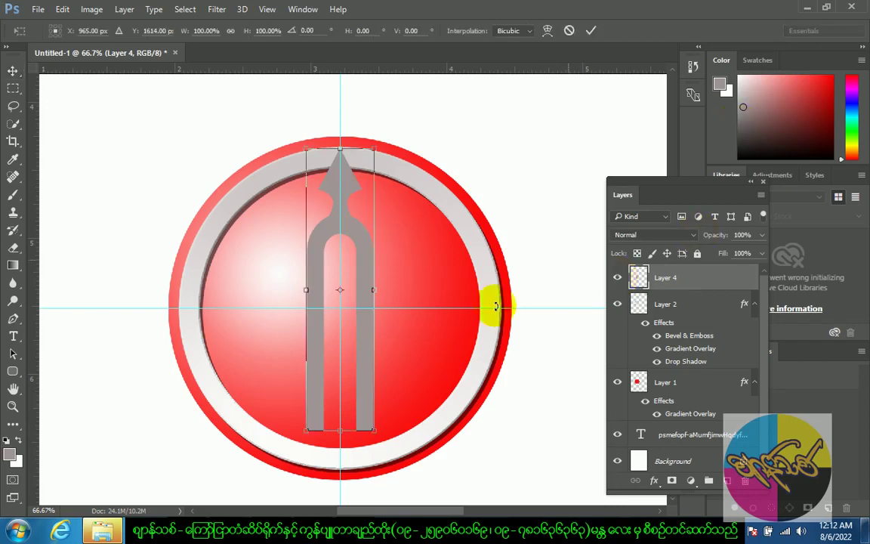
left_click_drag(340, 290, 340, 308)
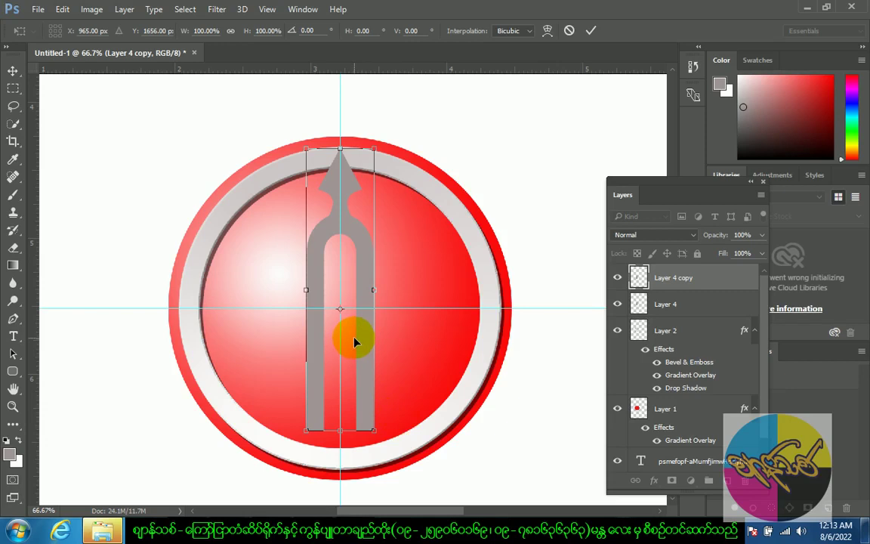
left_click(319, 30)
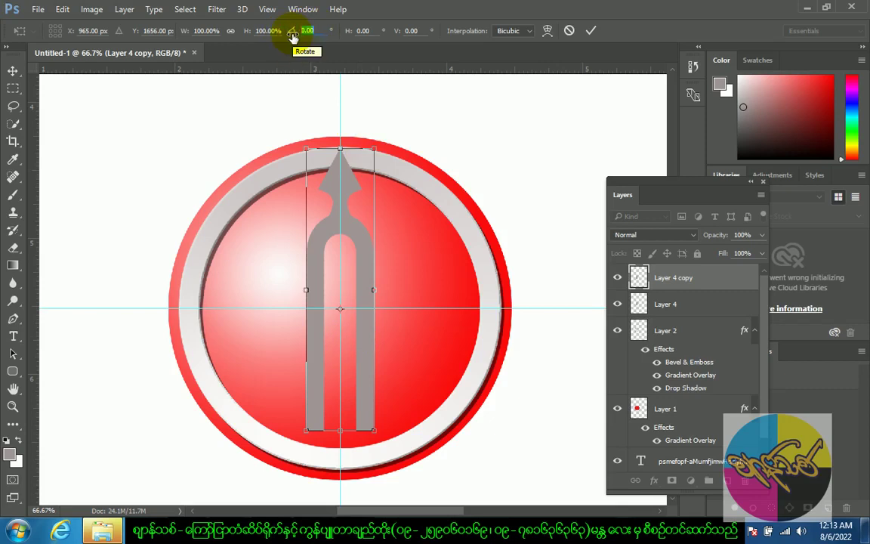
left_click_drag(293, 36, 295, 37)
type("120")
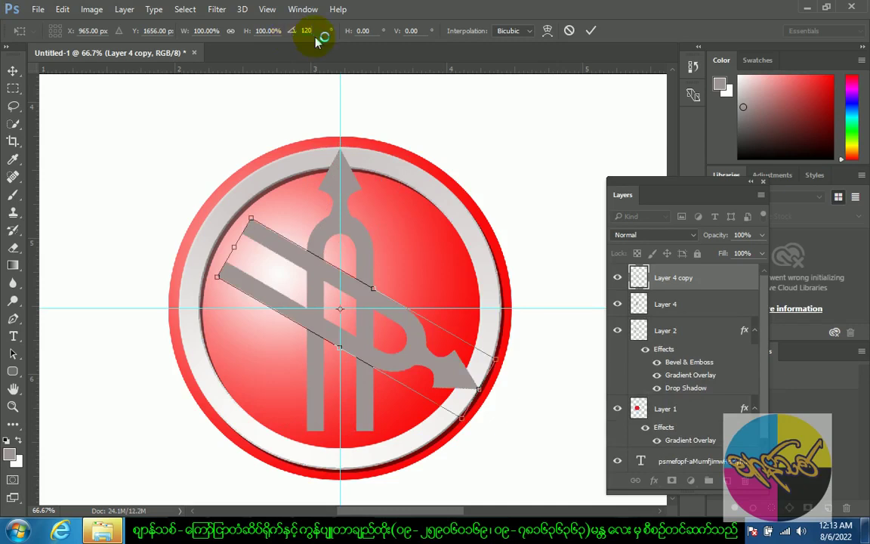
left_click(590, 31)
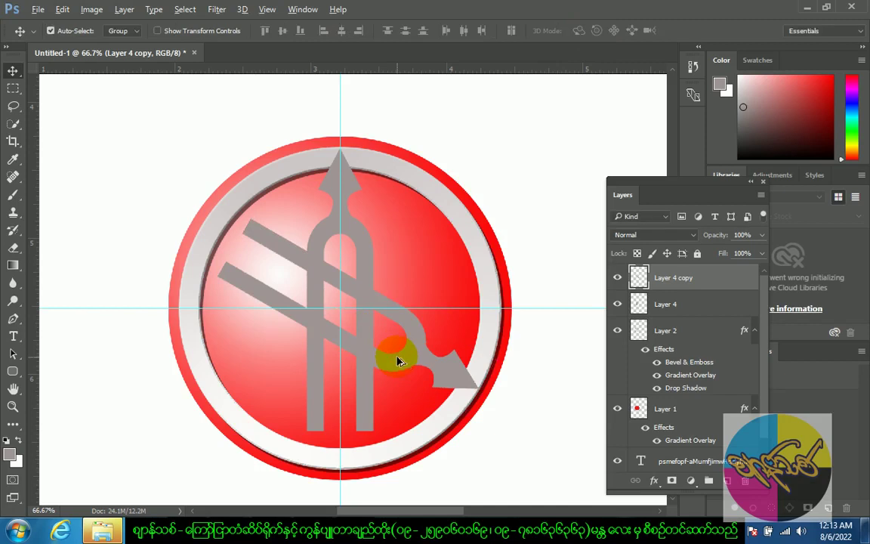
Step: Repeat the 120° rotated copy for a third fork and select all three fork layers
key("ctrl+alt+shift+t")
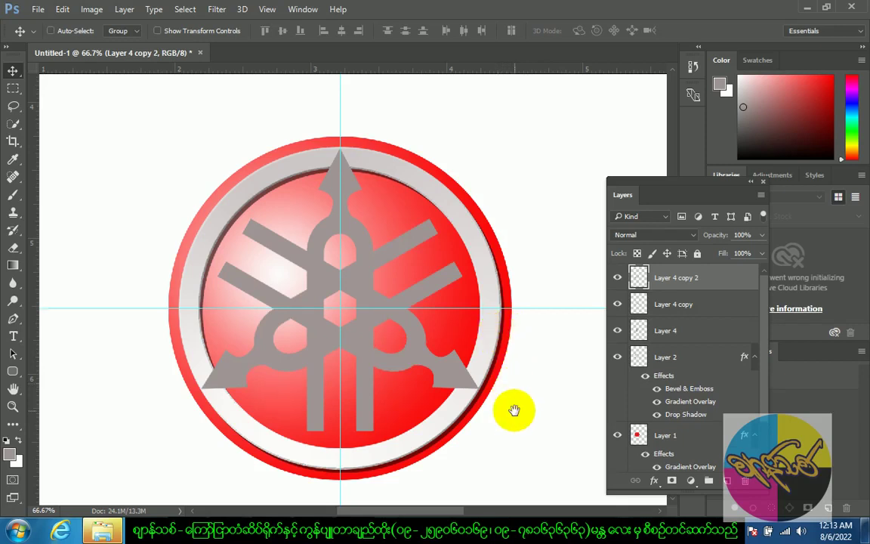
left_click_drag(513, 408, 523, 395)
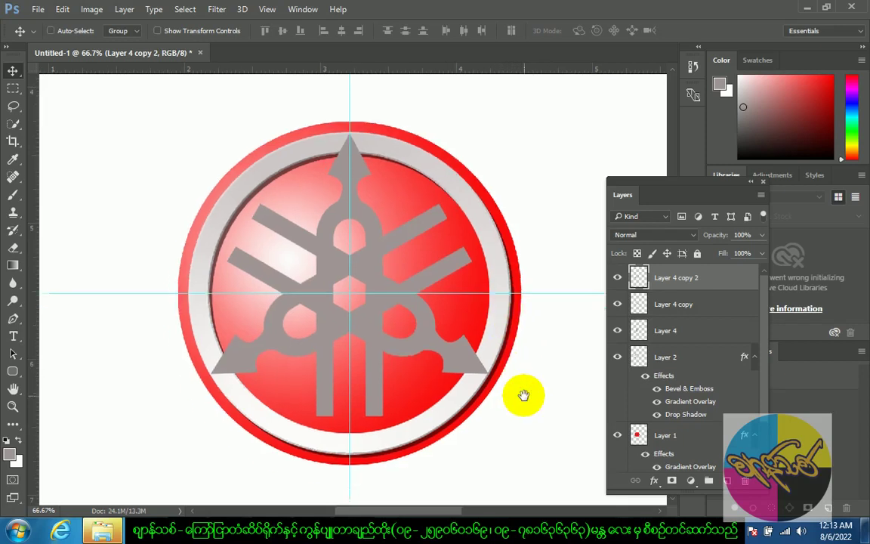
left_click(698, 333, "shift")
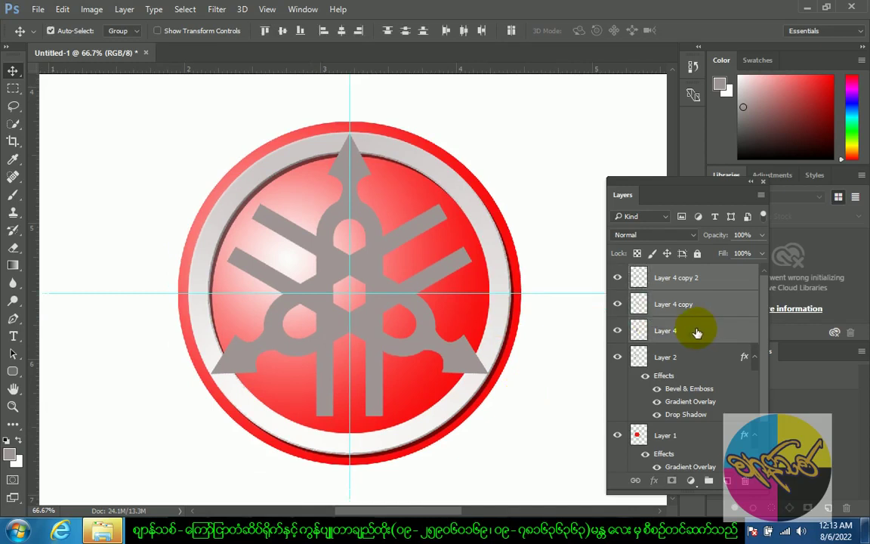
Step: Merge the three grey forks into a single emblem layer, Layer 4 copy 2
key("ctrl+e")
key("ctrl+minus")
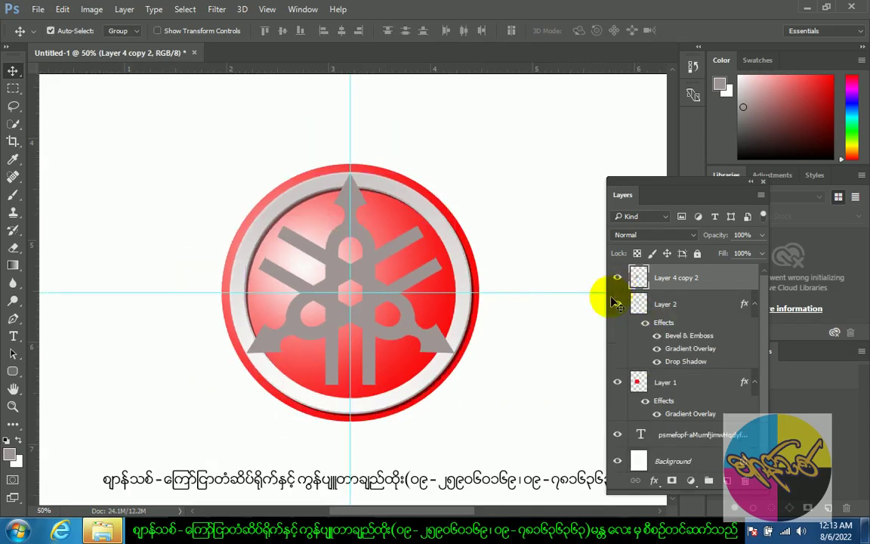
left_click_drag(500, 408, 494, 365)
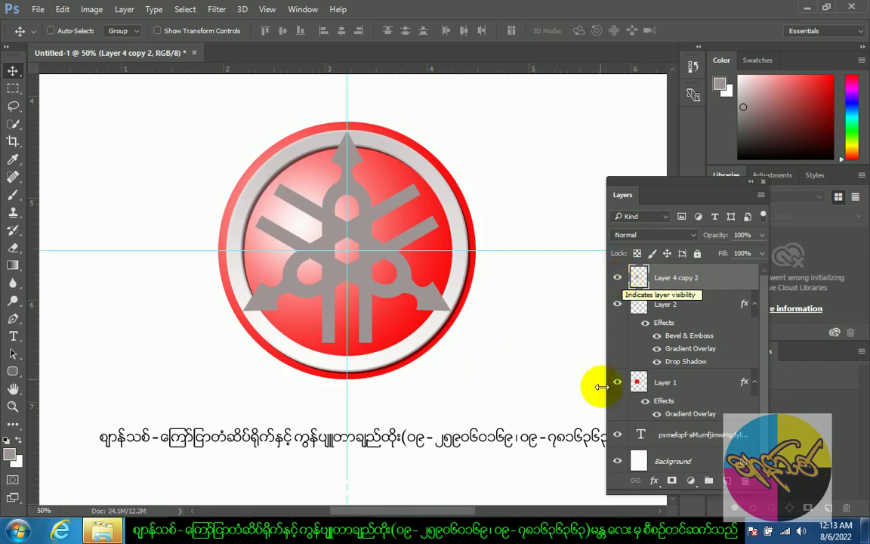
left_click(617, 303)
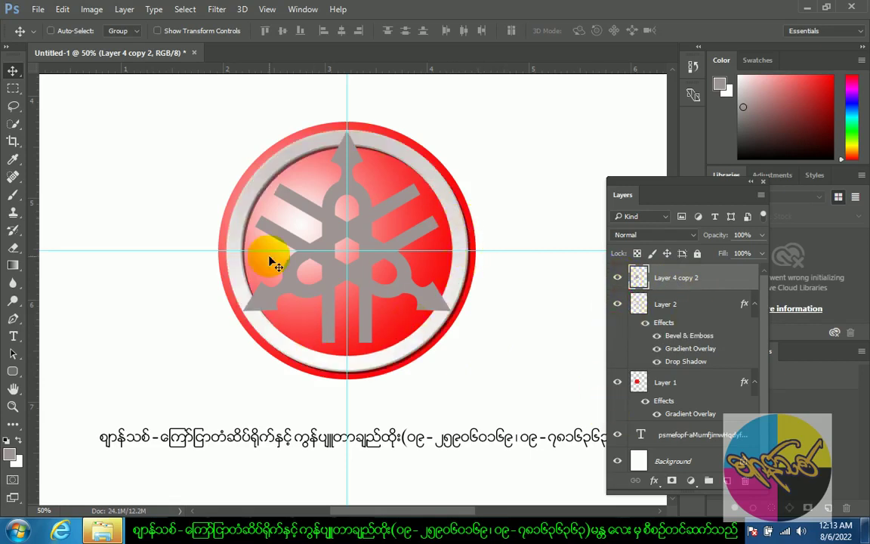
Step: Copy Layer 2's silver ring style and paste it onto Layer 4 copy 2
left_click(706, 305)
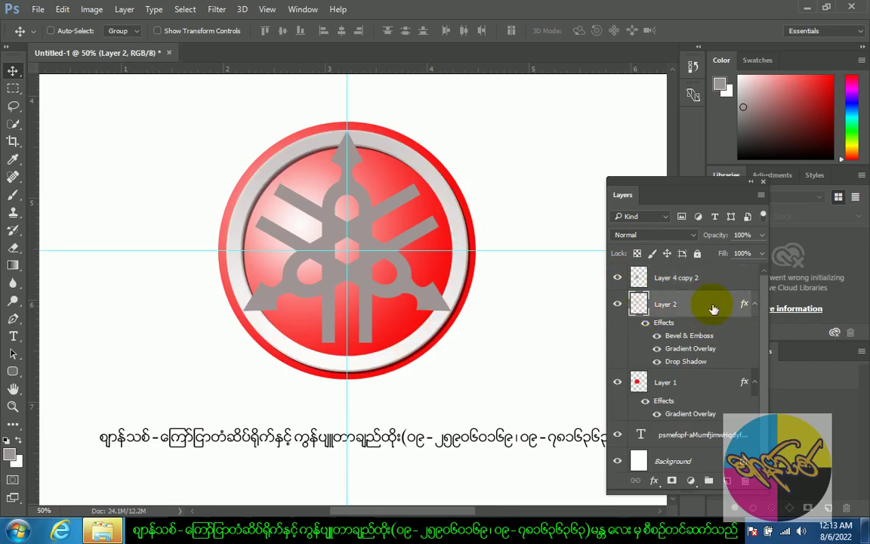
right_click(698, 306)
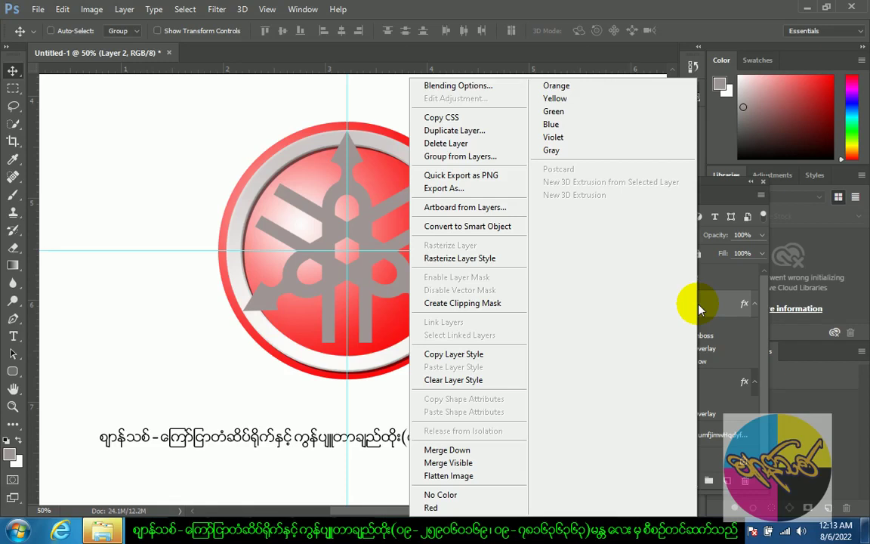
left_click(465, 354)
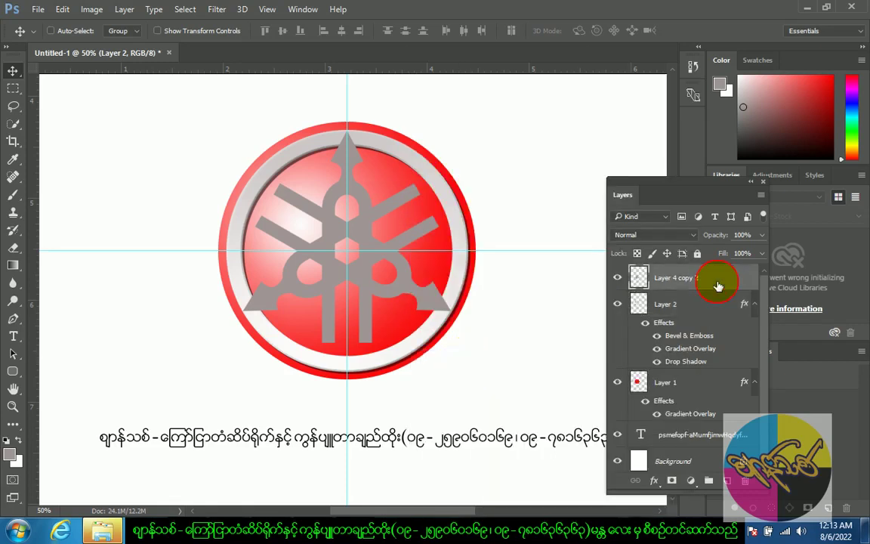
left_click_drag(718, 281, 621, 283)
left_click(621, 283)
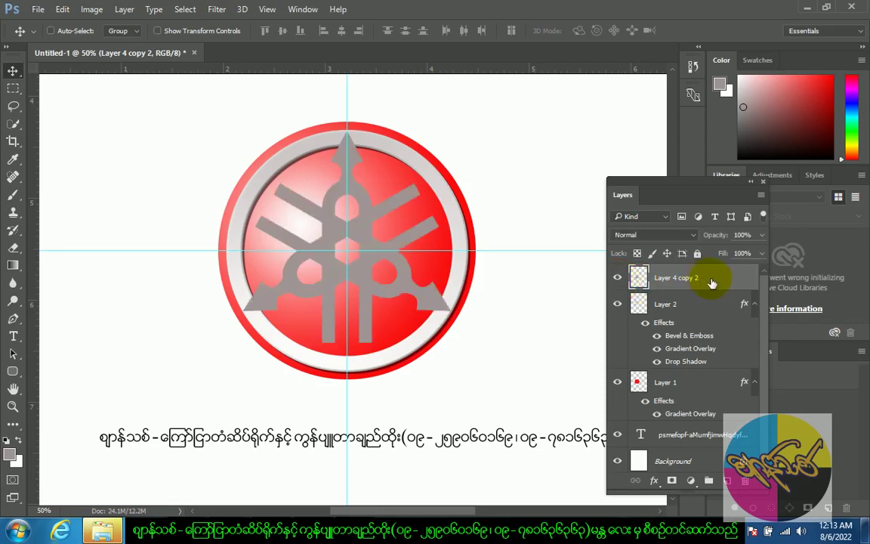
right_click(713, 283)
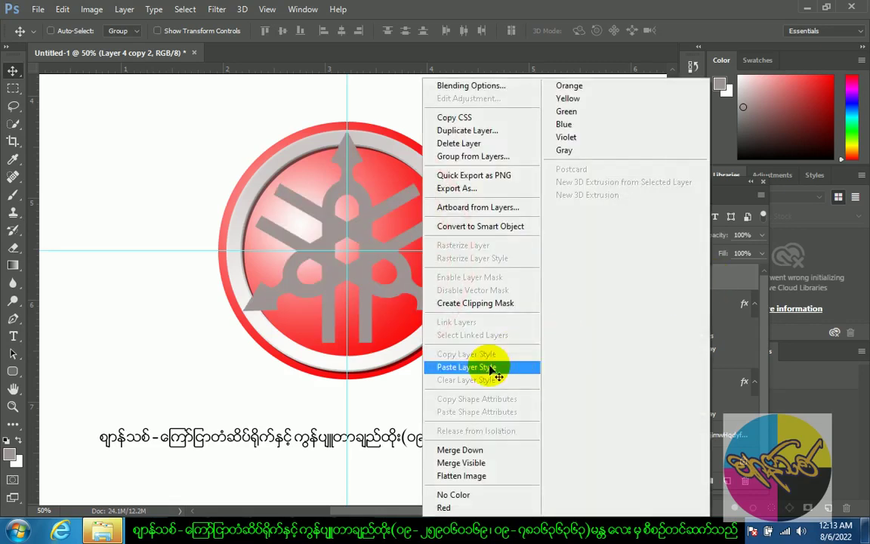
left_click(489, 367)
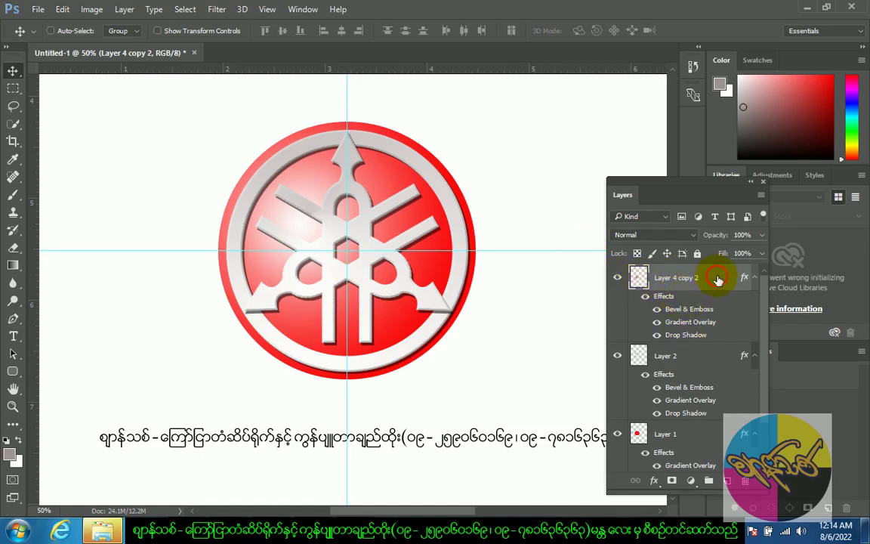
Step: Lower the Bevel & Emboss depth on the emblem for a shallower bevel
double_click(718, 280)
left_click_drag(288, 74, 572, 65)
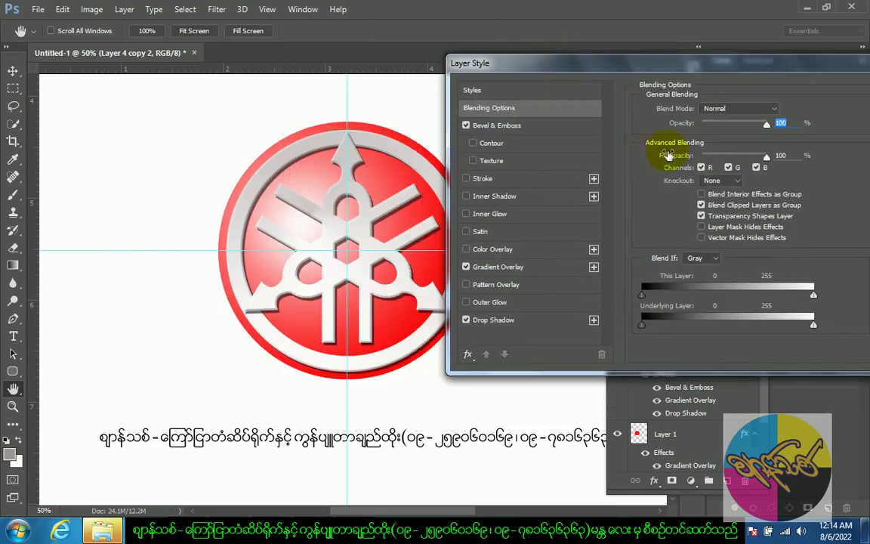
left_click(552, 126)
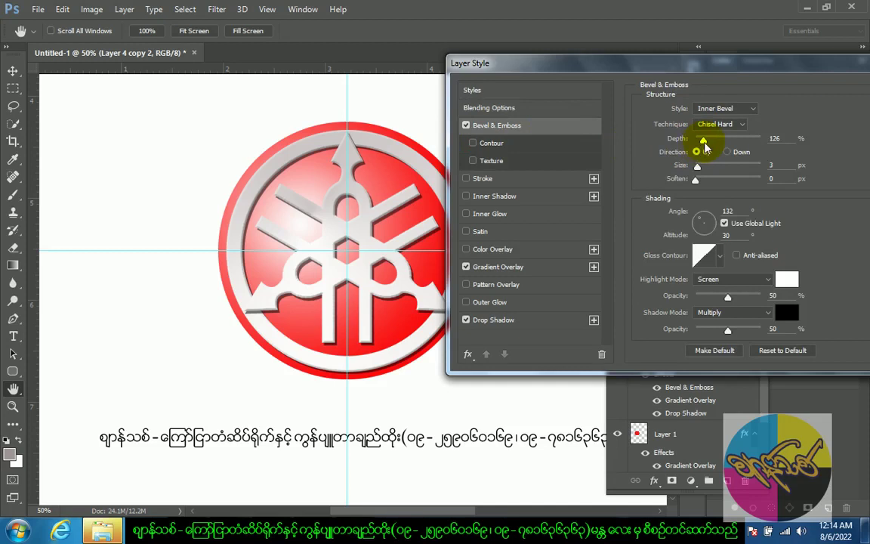
left_click_drag(704, 142, 697, 142)
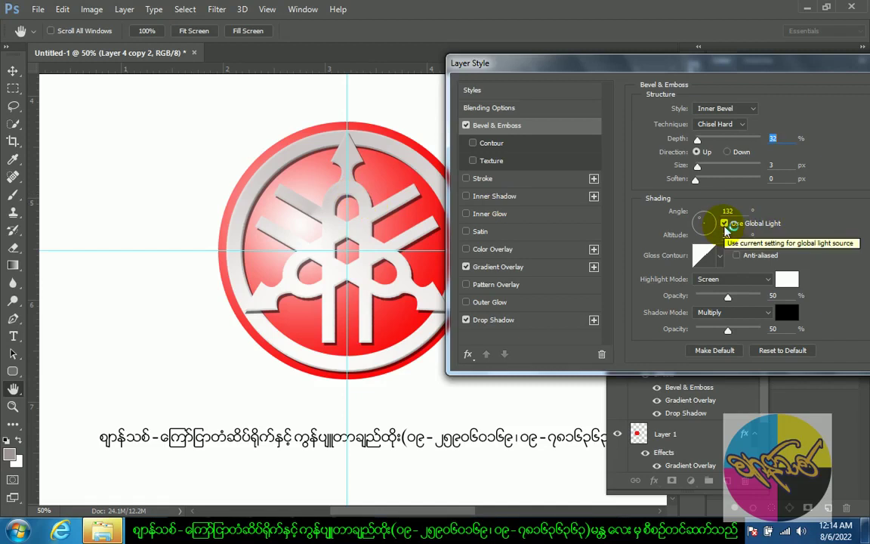
Step: Set the emblem's drop shadow to 90° without global light, at 78% opacity
left_click(526, 322)
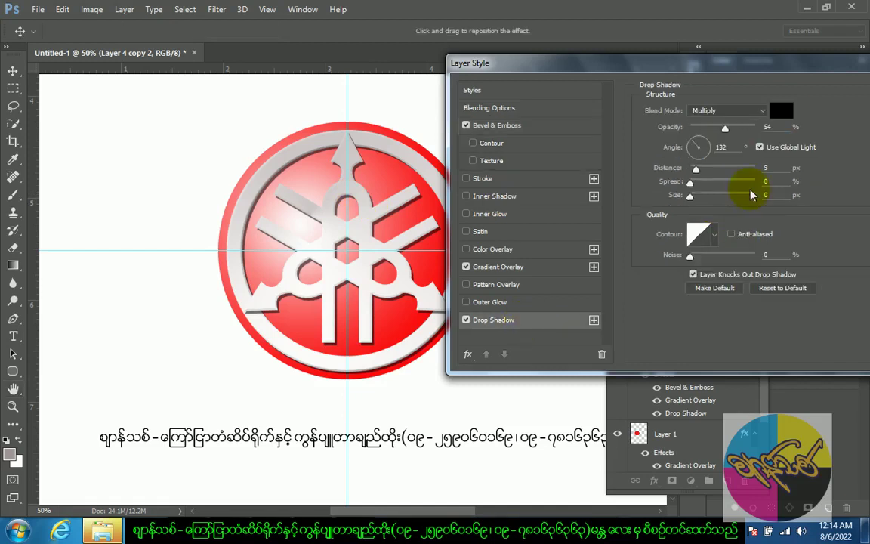
left_click(698, 147)
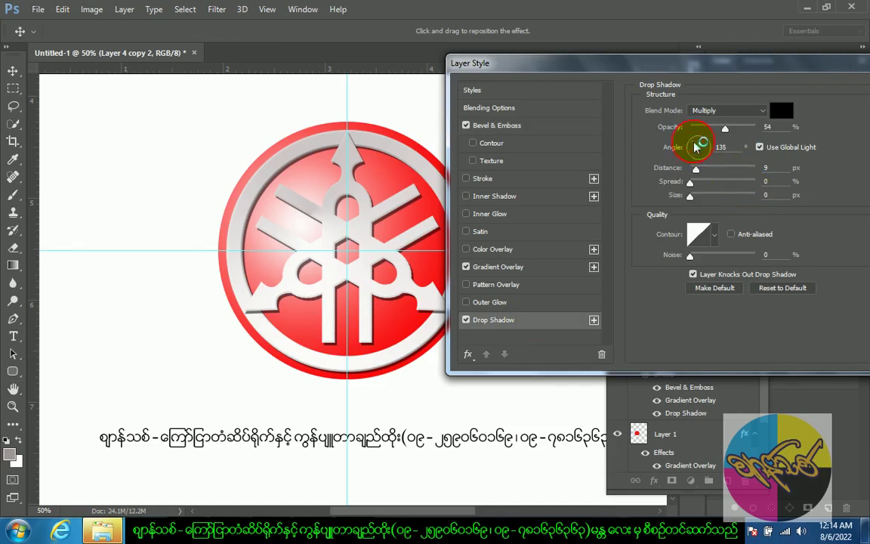
left_click_drag(698, 147, 695, 142)
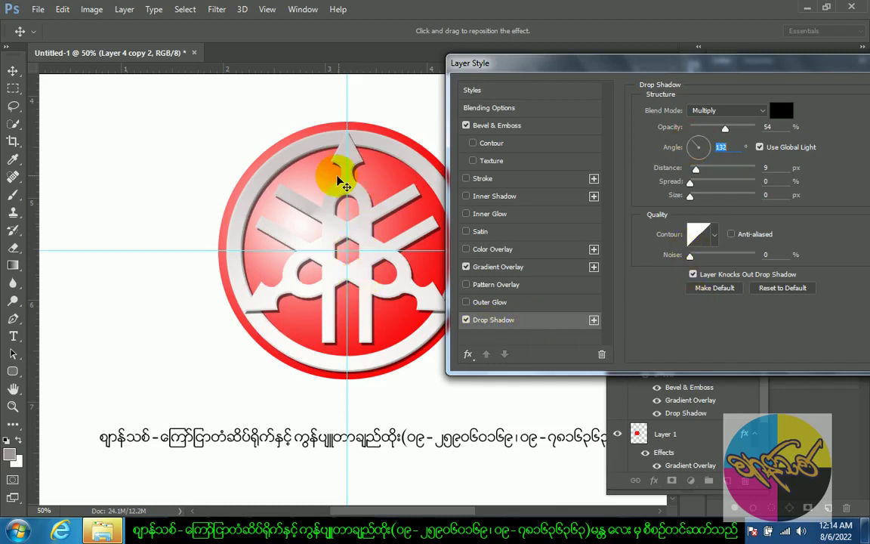
left_click(760, 147)
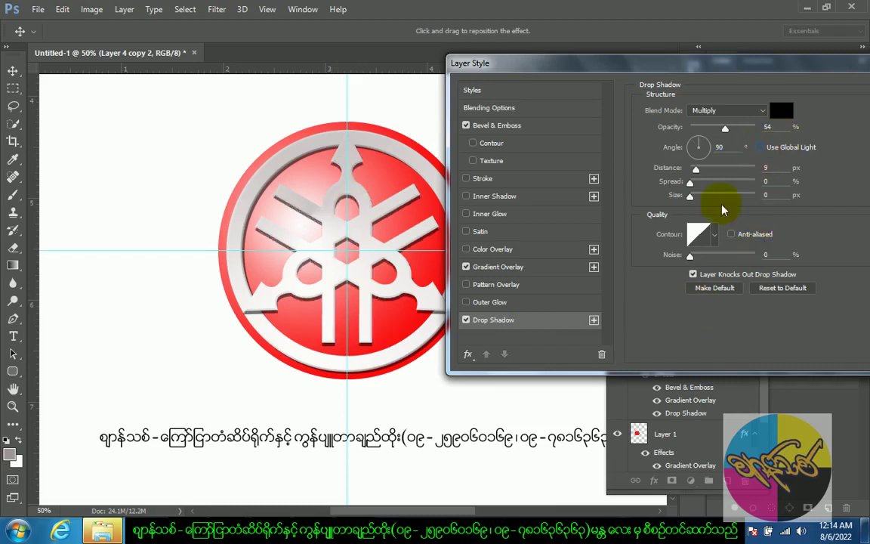
left_click(701, 143)
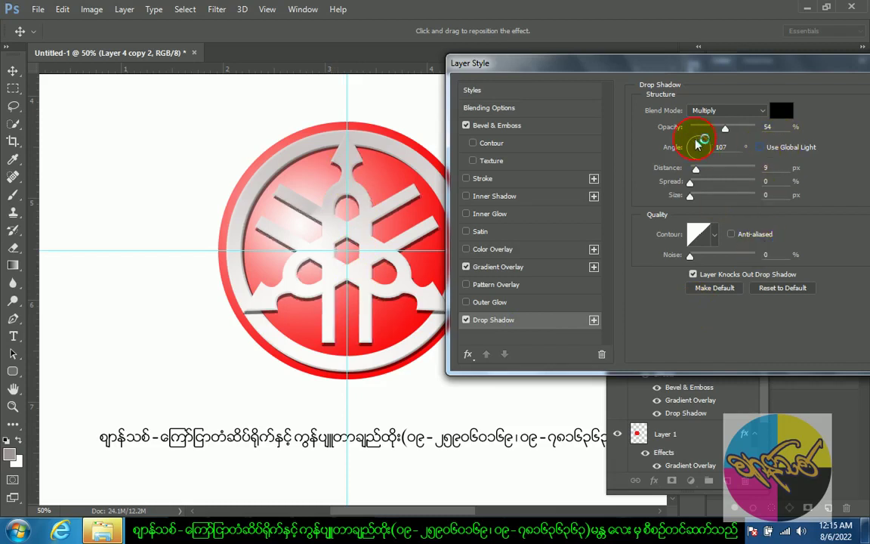
left_click_drag(701, 143, 701, 143)
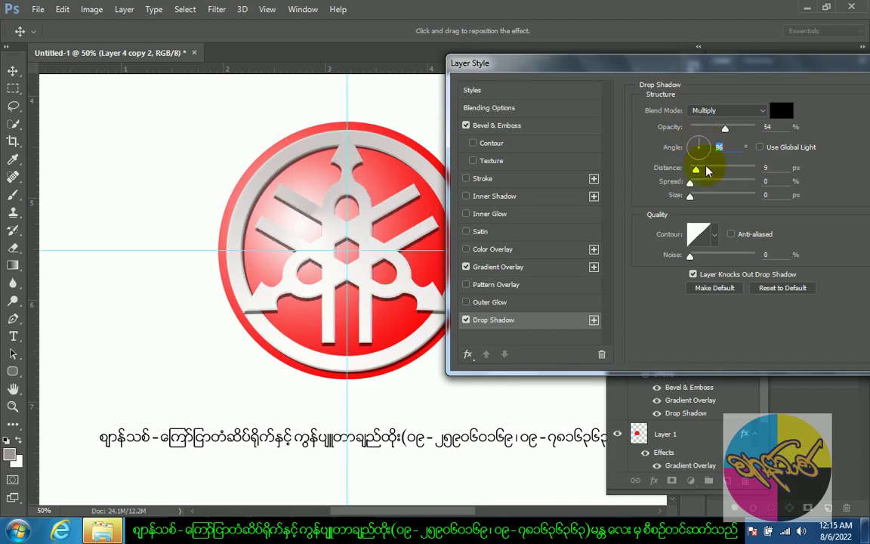
left_click(700, 142)
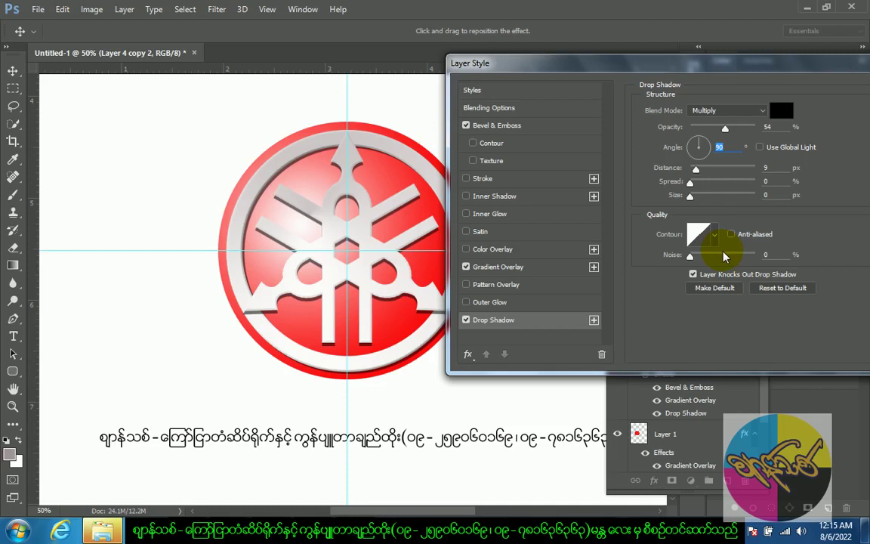
left_click_drag(725, 129, 741, 132)
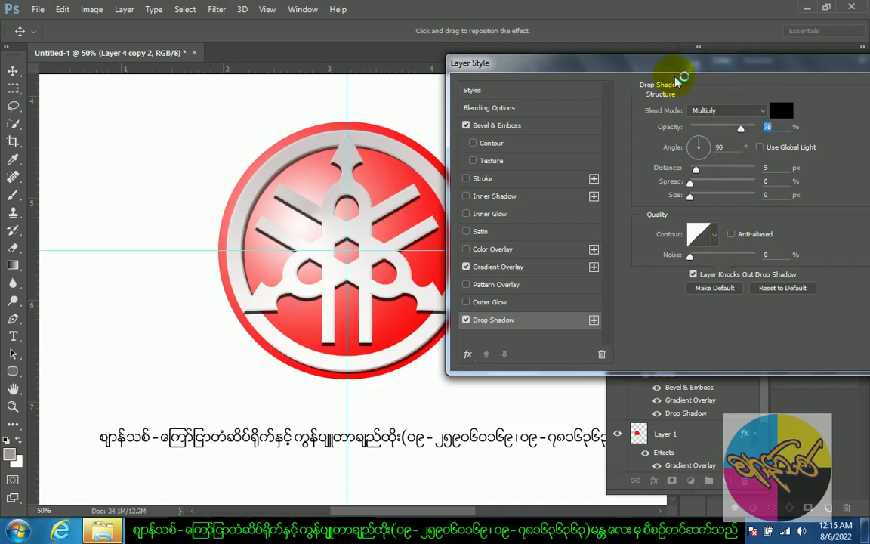
left_click_drag(696, 67, 613, 78)
left_click(847, 101)
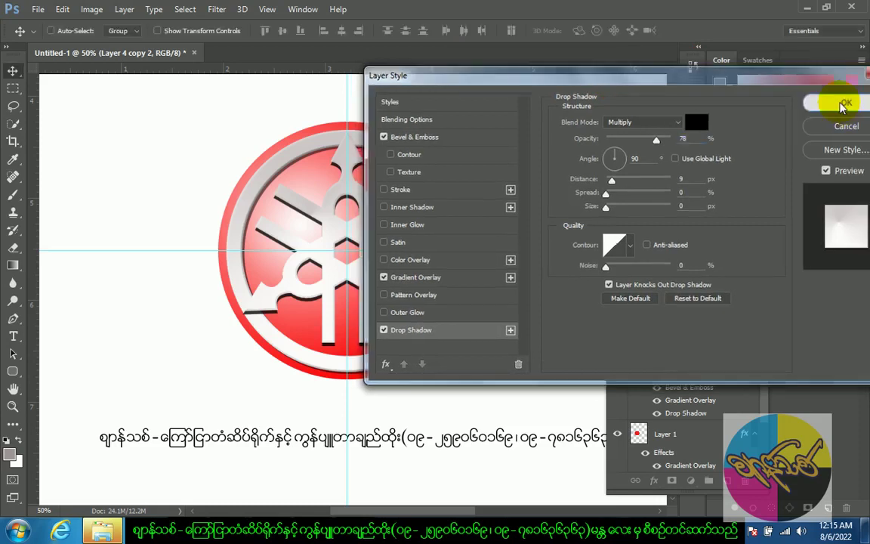
Step: Dock the Layers panel on the right, then zoom and pan over the logo and caption
left_click_drag(685, 187, 795, 217)
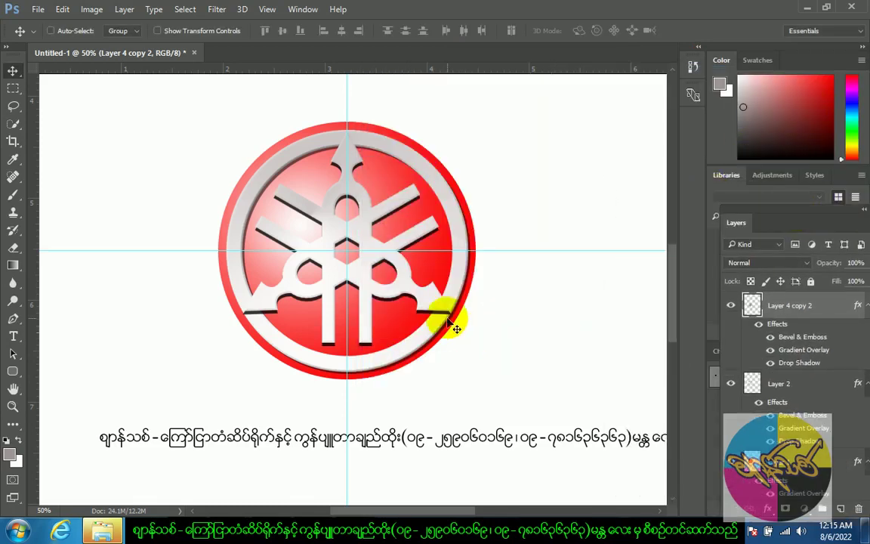
key("ctrl")
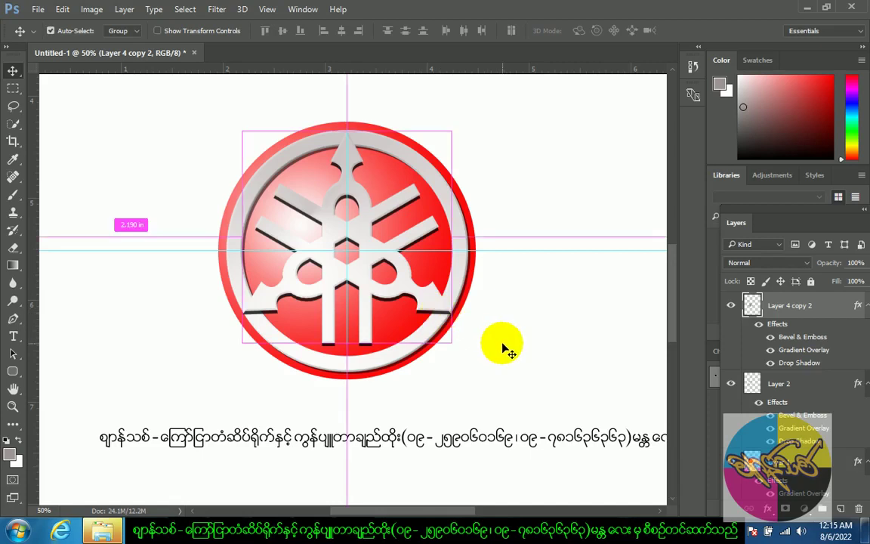
key("ctrl+minus")
key("ctrl+plus")
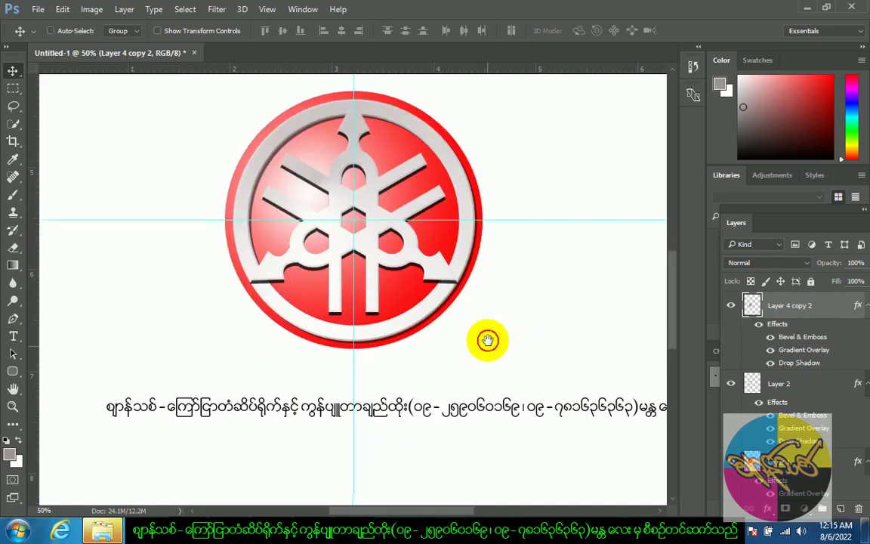
left_click_drag(487, 340, 478, 288)
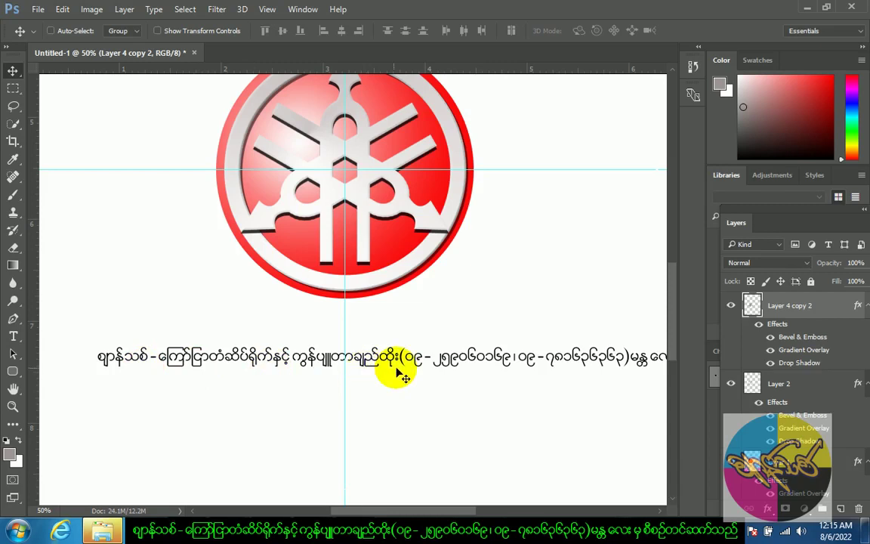
left_click_drag(513, 392, 404, 411)
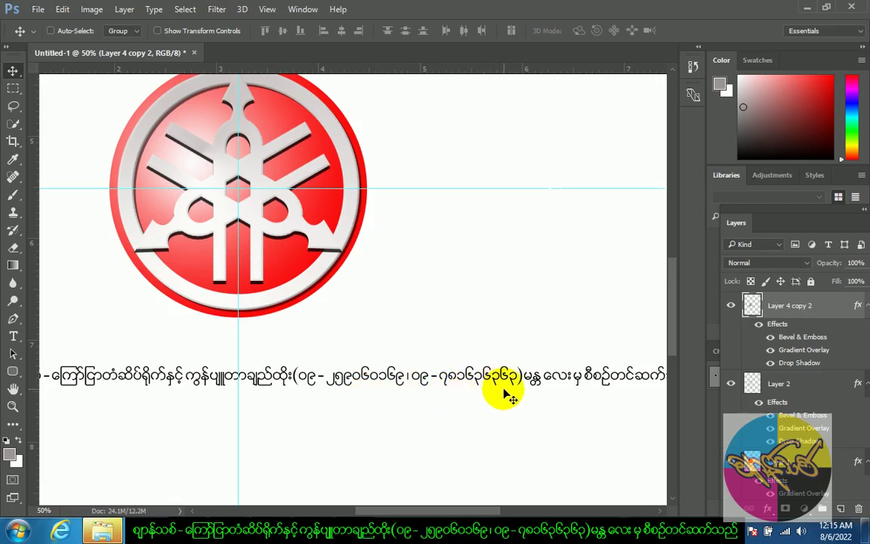
left_click_drag(553, 414, 463, 416)
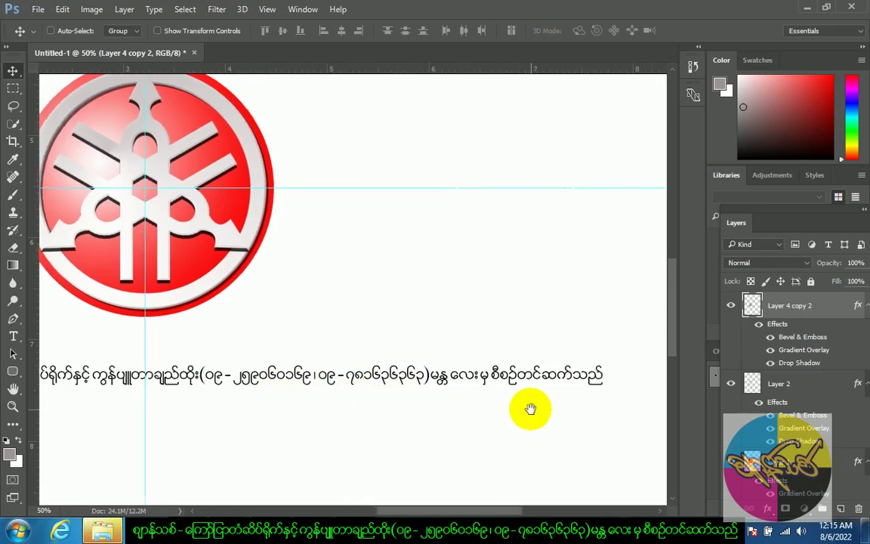
left_click_drag(310, 317, 498, 376)
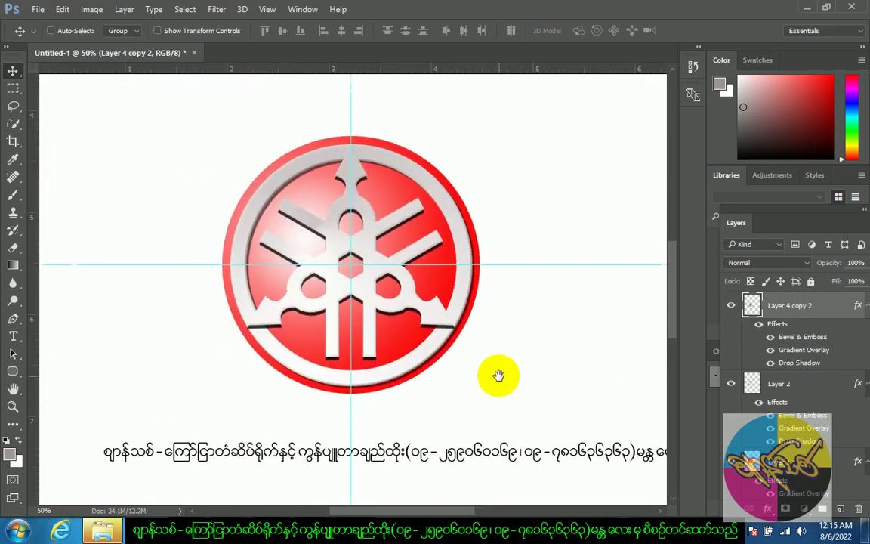